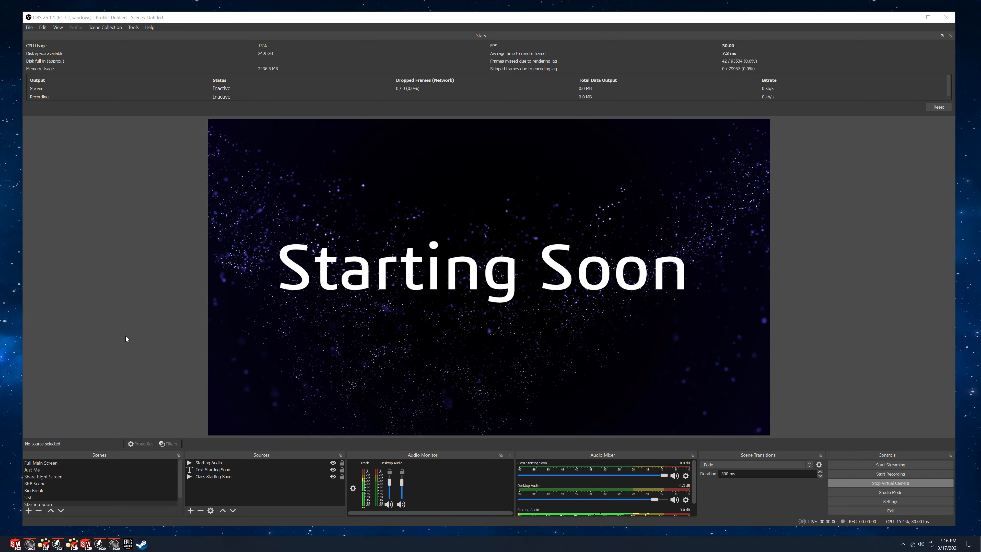
Show the Just Me scene and look through its list of sources.
{"action": "left_click", "coordinate": [42, 470]}
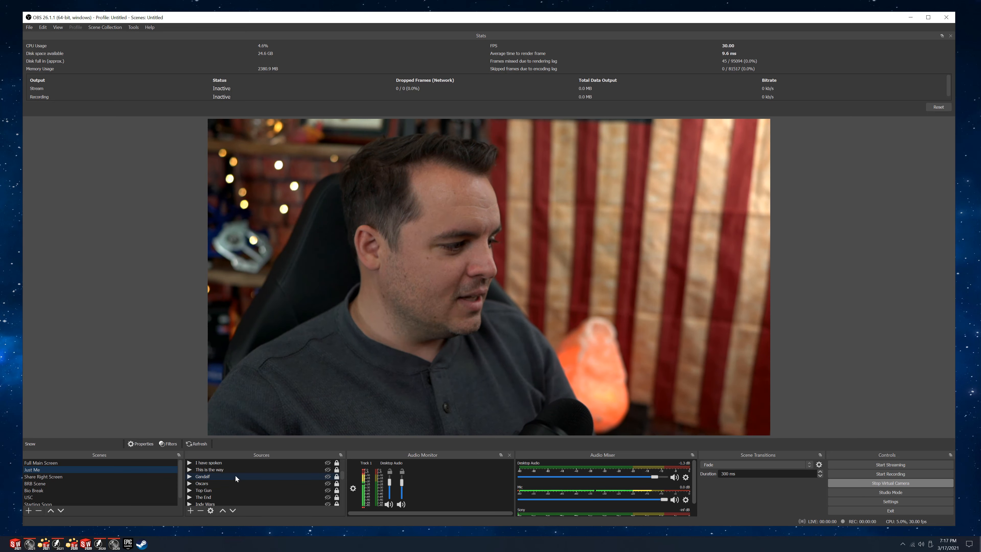
{"action": "scroll", "coordinate": [239, 472], "scroll_direction": "down", "scroll_amount": 5}
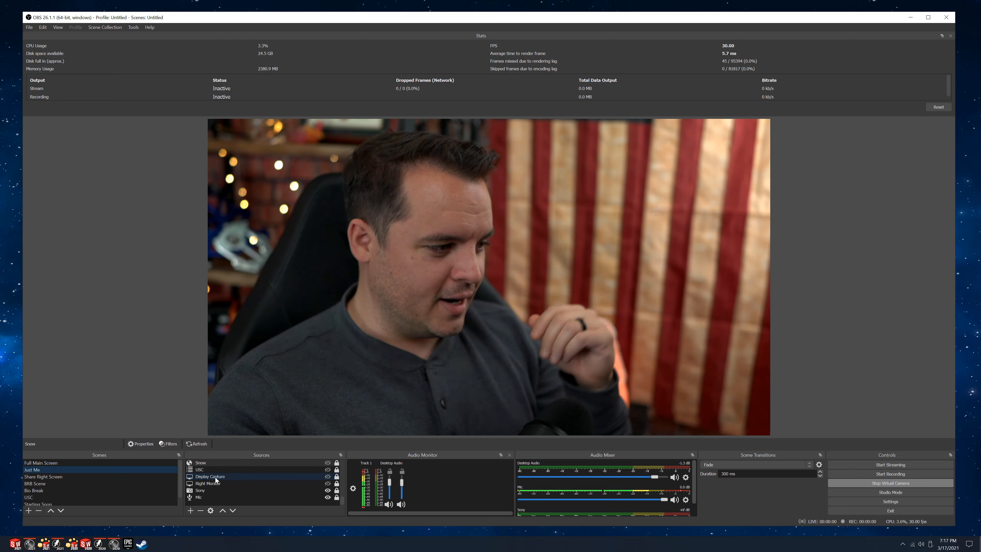
{"action": "scroll", "coordinate": [216, 478], "scroll_direction": "up", "scroll_amount": 5}
{"action": "scroll", "coordinate": [217, 475], "scroll_direction": "down", "scroll_amount": 3}
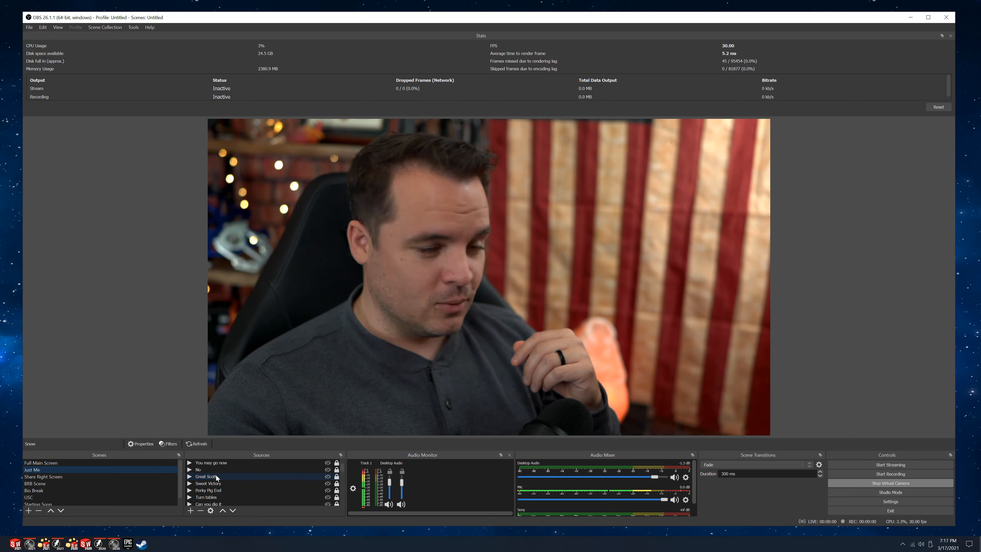
{"action": "scroll", "coordinate": [70, 477], "scroll_direction": "down", "scroll_amount": 1}
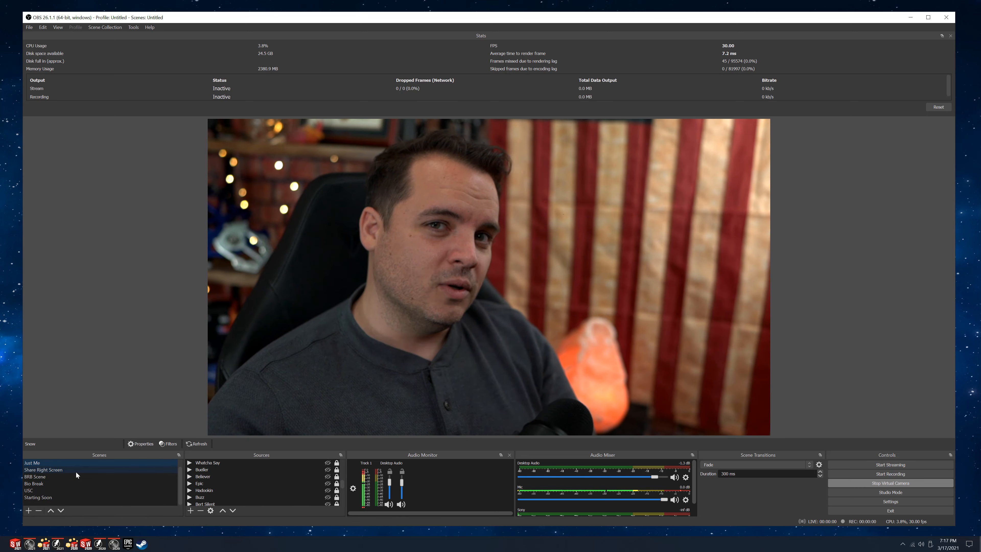
Preview the Share Right Screen, BRB Scene, Bio Break and Starting Soon scenes, and return to the Full Main Screen scene.
{"action": "left_click", "coordinate": [49, 470]}
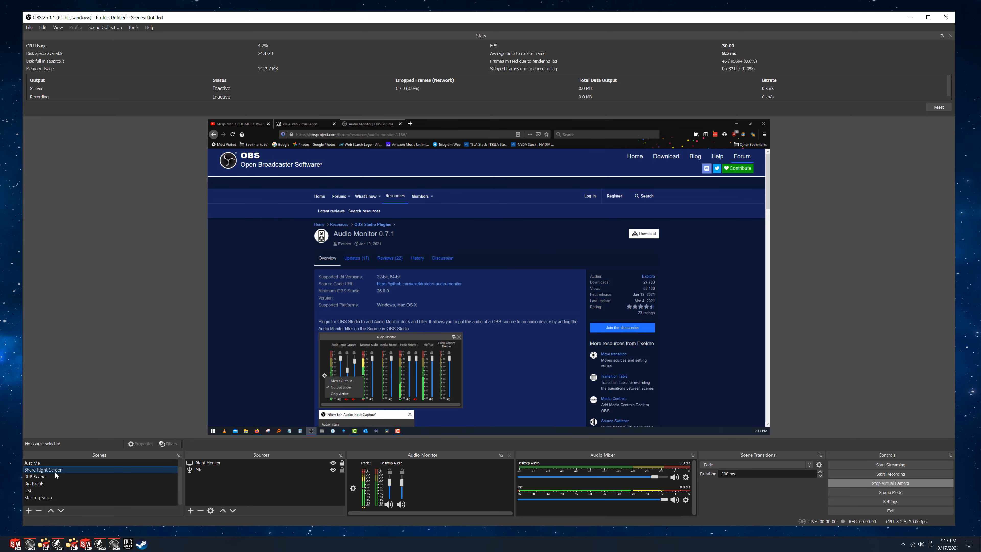
{"action": "left_click", "coordinate": [38, 479]}
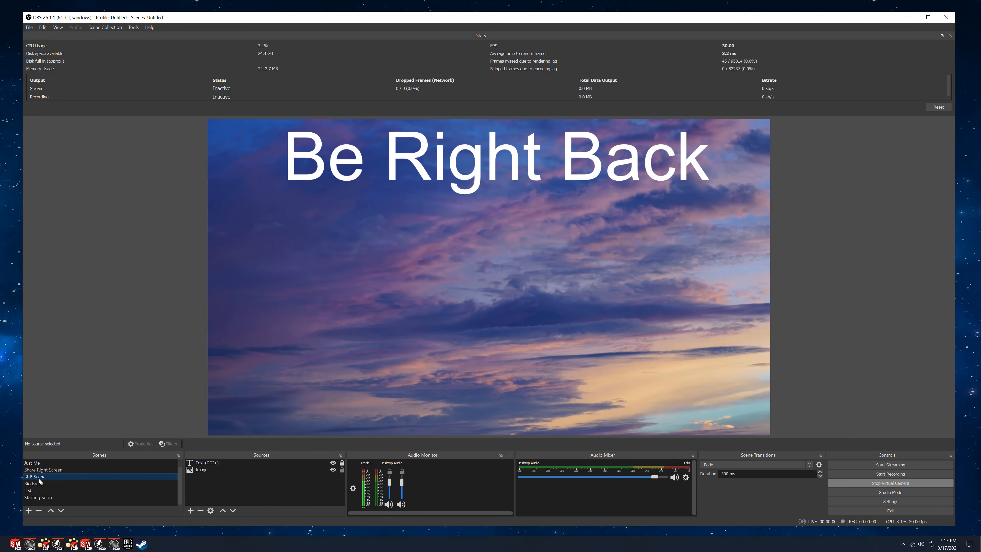
{"action": "left_click", "coordinate": [40, 484]}
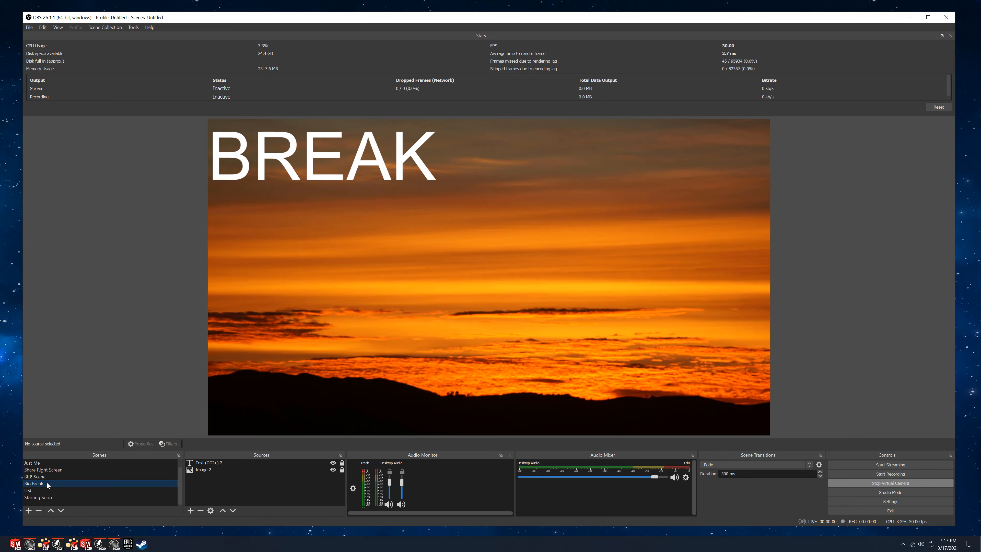
{"action": "left_click", "coordinate": [44, 498]}
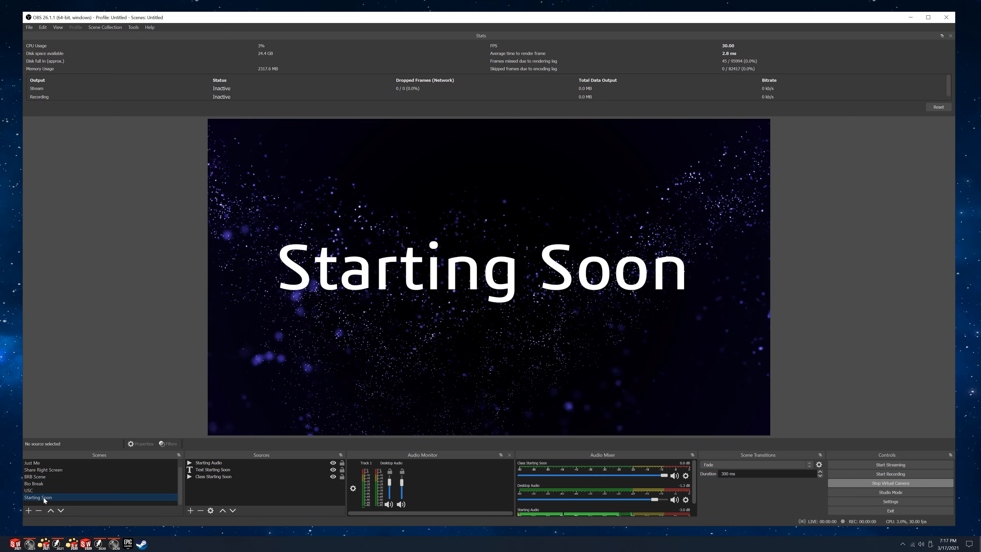
{"action": "scroll", "coordinate": [57, 478], "scroll_direction": "up", "scroll_amount": 1}
{"action": "left_click", "coordinate": [53, 463]}
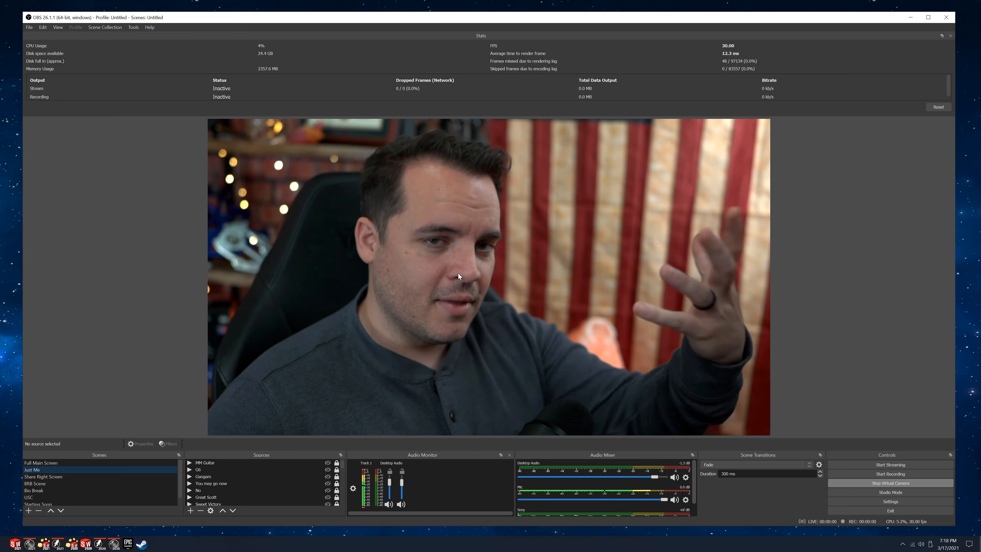
{"action": "key", "text": "F1"}
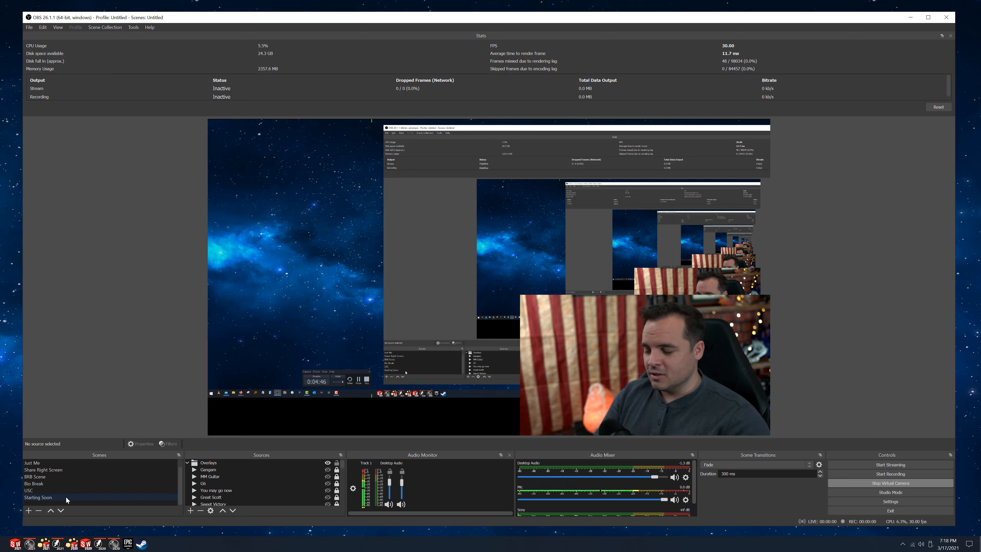
Add a new scene with the suggested name and create a new Video Capture Device source in it.
{"action": "left_click", "coordinate": [29, 510]}
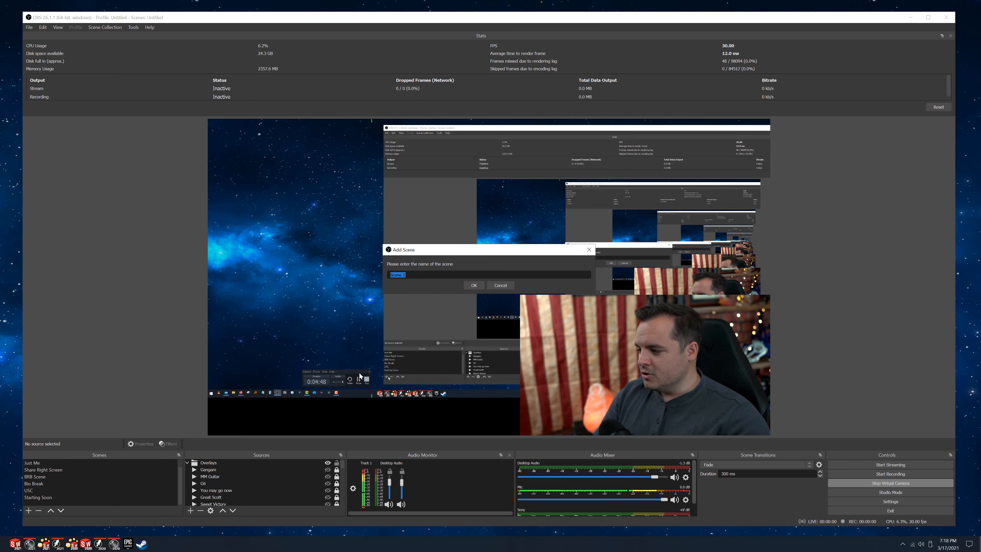
{"action": "left_click", "coordinate": [471, 285]}
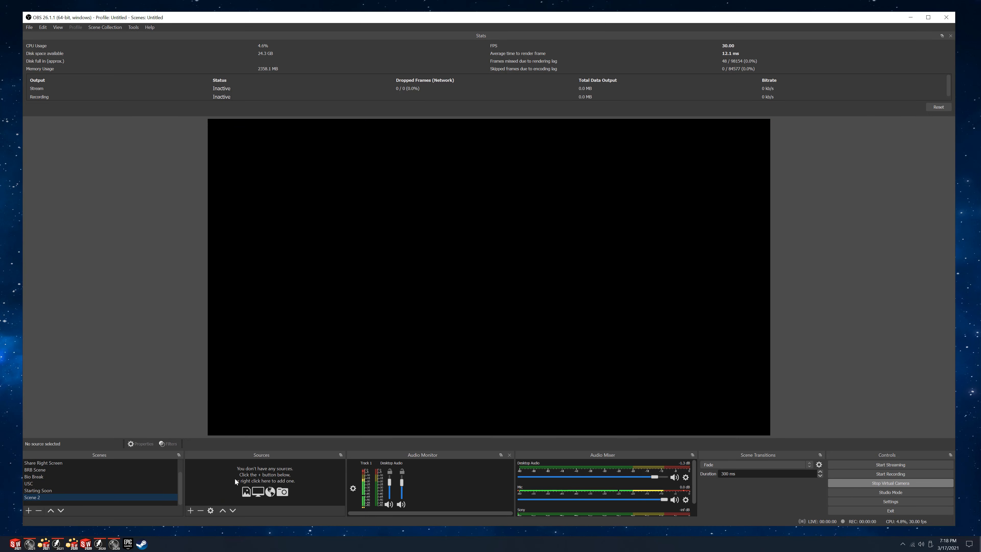
{"action": "left_click", "coordinate": [191, 510]}
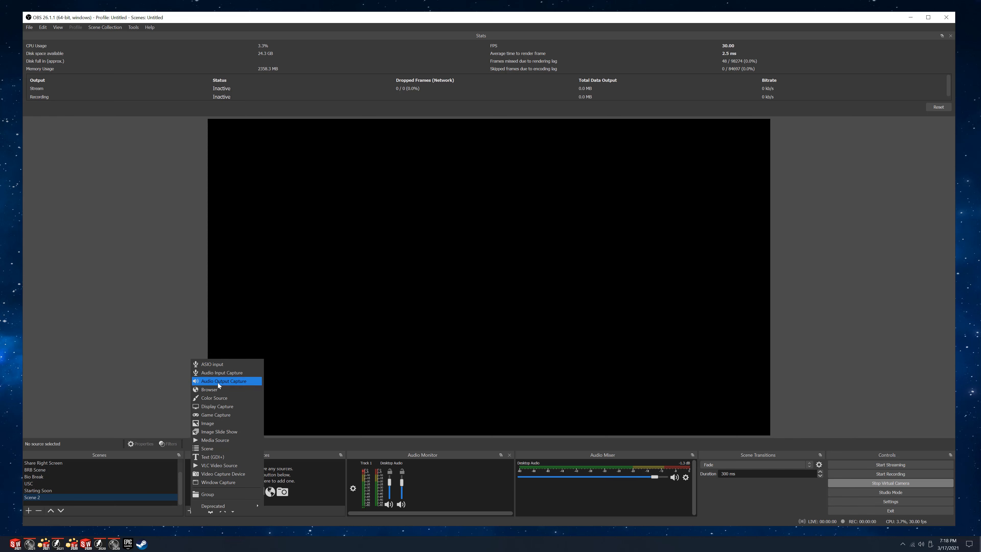
{"action": "left_click", "coordinate": [225, 474]}
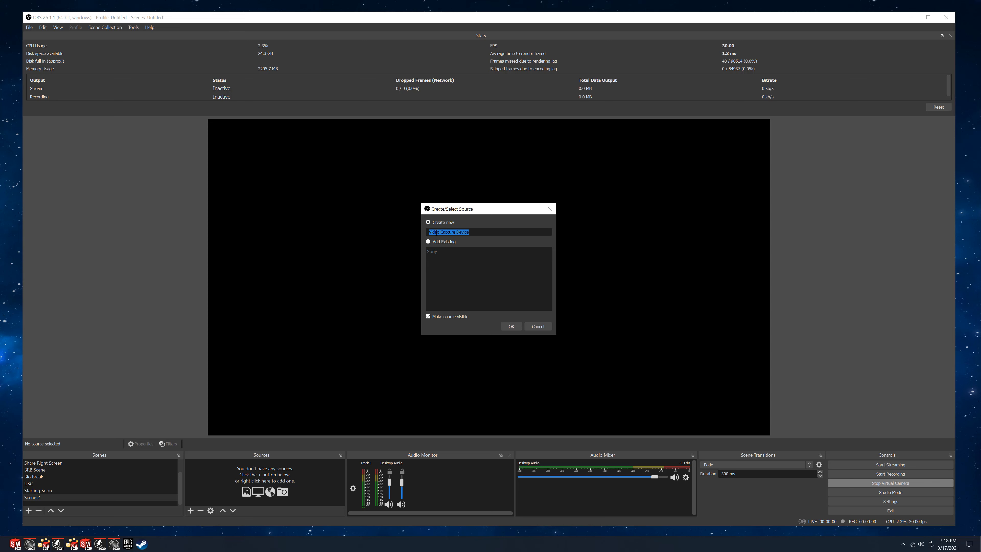
{"action": "left_click", "coordinate": [511, 326]}
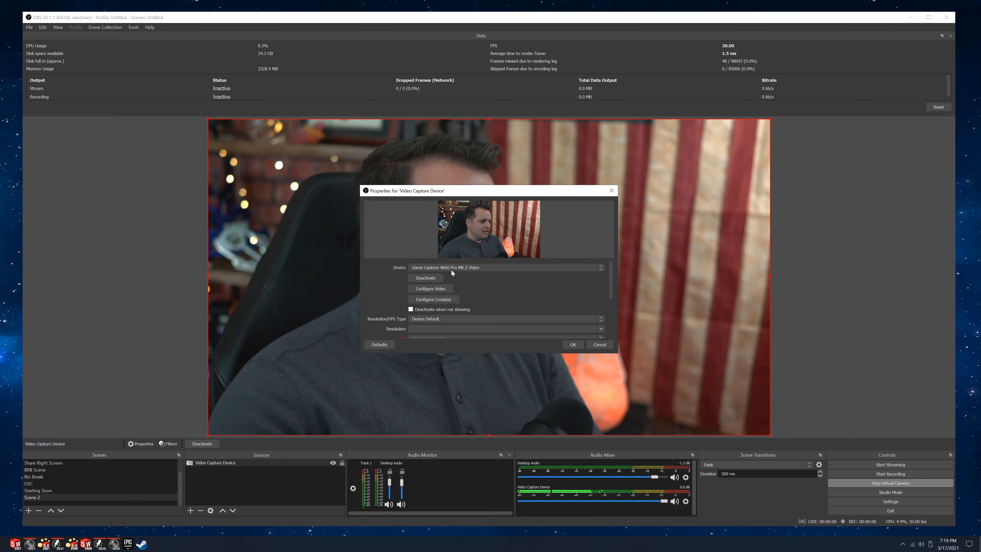
Set the capture source to the Game Capture 4K60 Pro MK.2 Video device with a custom resolution of 4096x2160 at 30 FPS.
{"action": "left_click", "coordinate": [453, 270]}
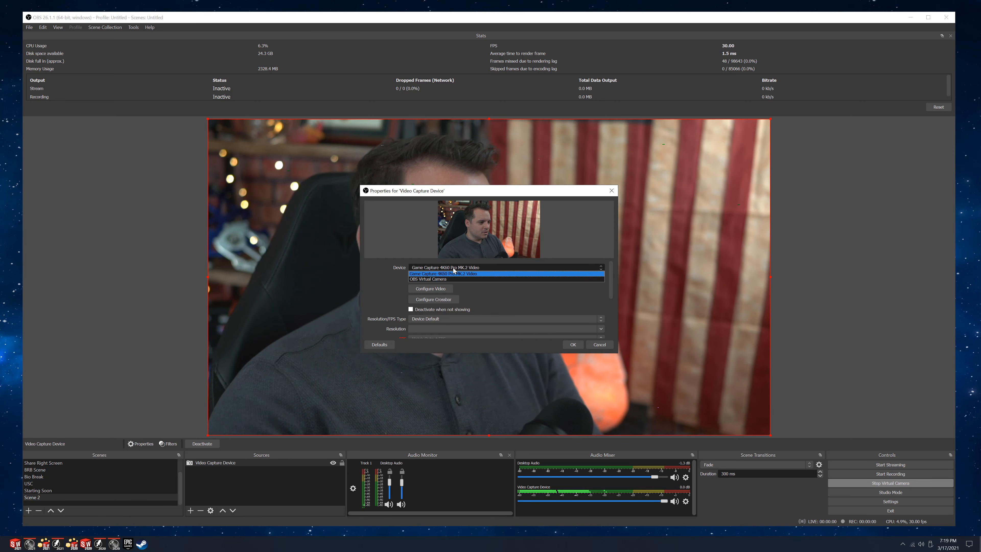
{"action": "left_click", "coordinate": [433, 274]}
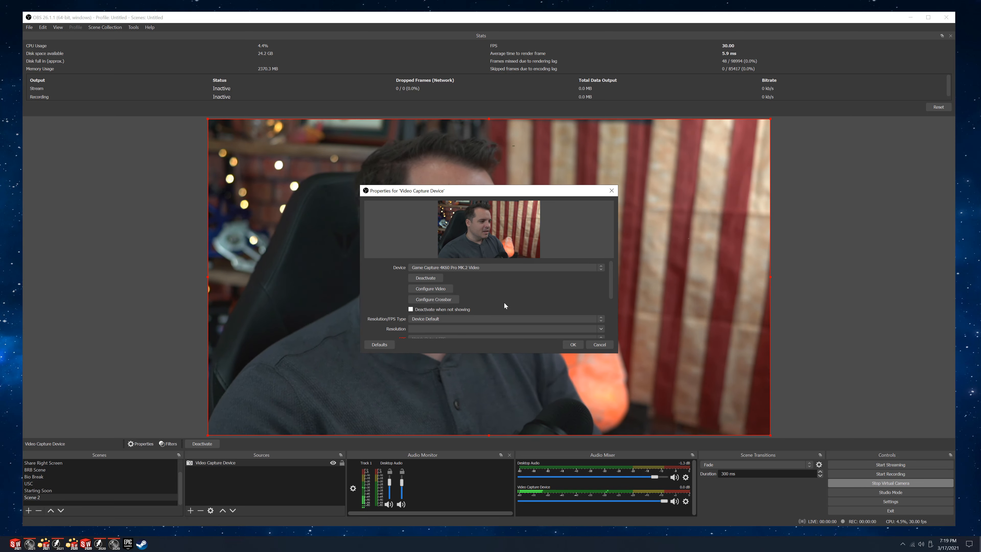
{"action": "scroll", "coordinate": [504, 303], "scroll_direction": "down", "scroll_amount": 2}
{"action": "left_click", "coordinate": [441, 280]}
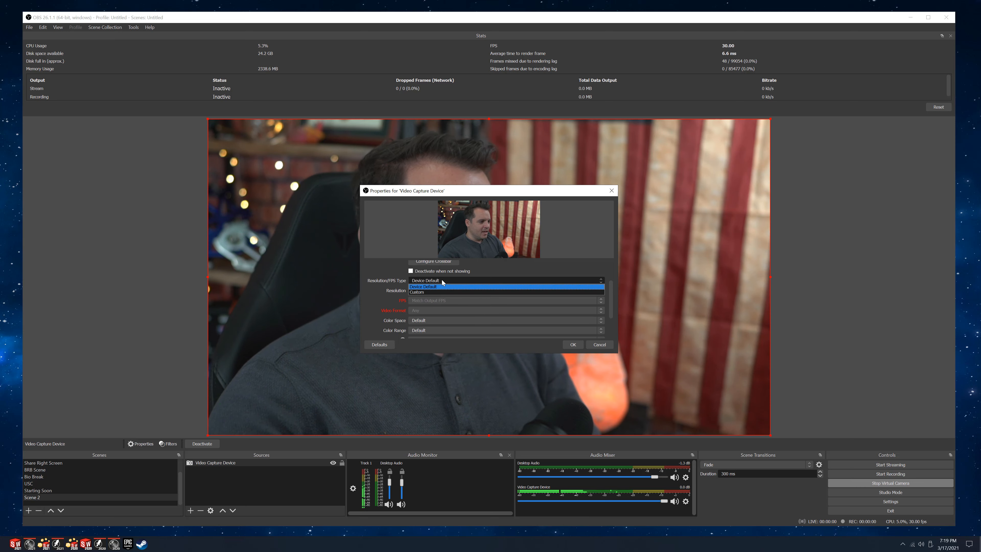
{"action": "left_click", "coordinate": [427, 290]}
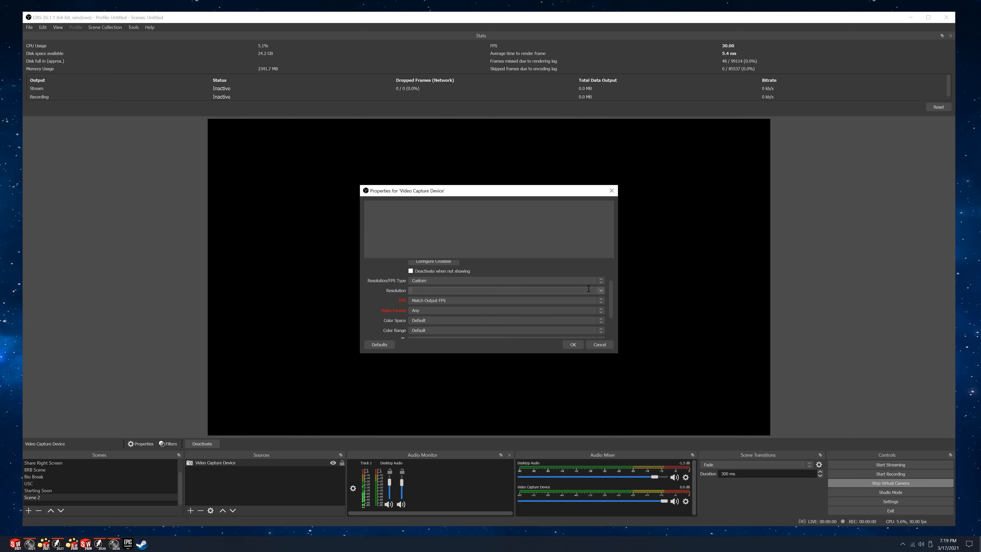
{"action": "left_click", "coordinate": [601, 290]}
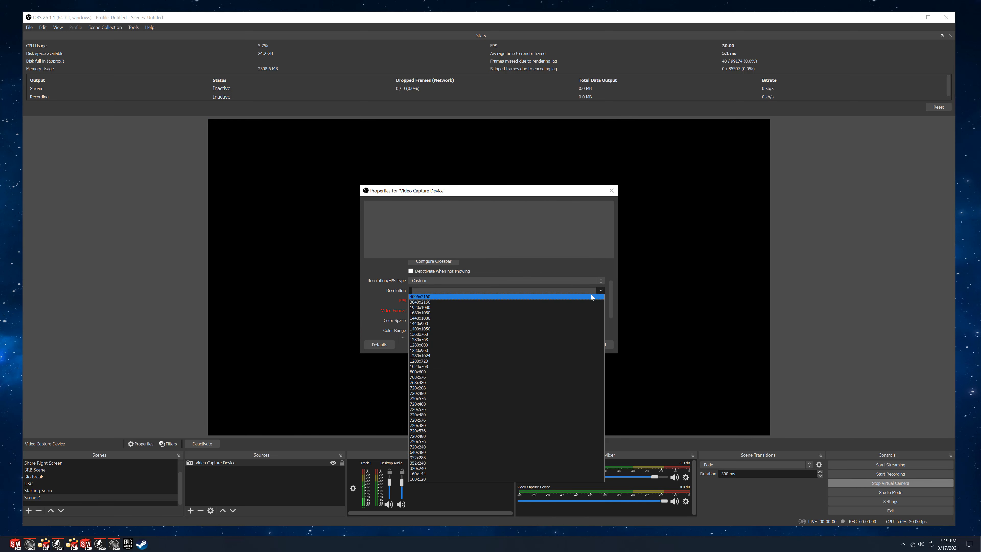
{"action": "left_click", "coordinate": [515, 296]}
{"action": "left_click", "coordinate": [456, 298]}
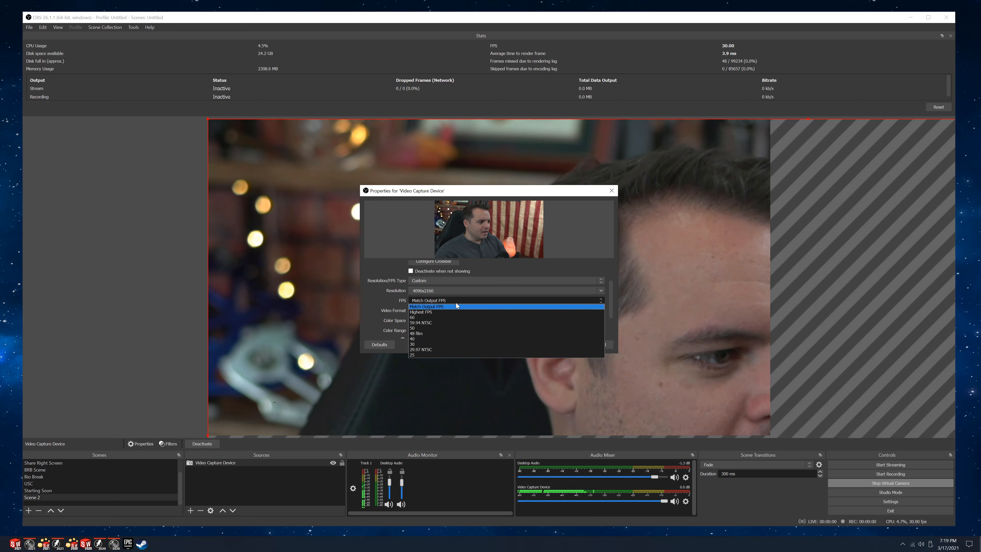
{"action": "left_click", "coordinate": [422, 343]}
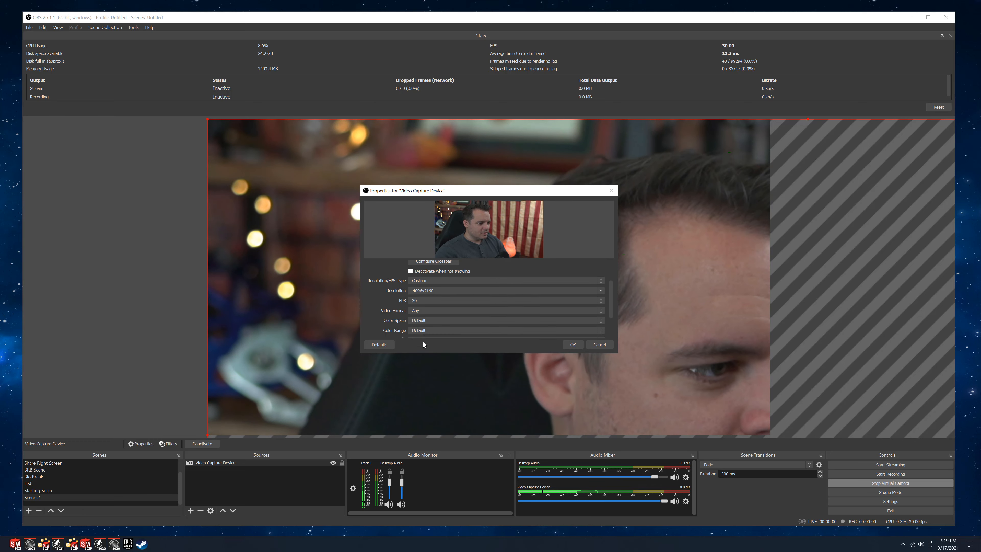
Set the capture device's video format to XRGB, color space to 709 and color range to Partial.
{"action": "left_click", "coordinate": [420, 311]}
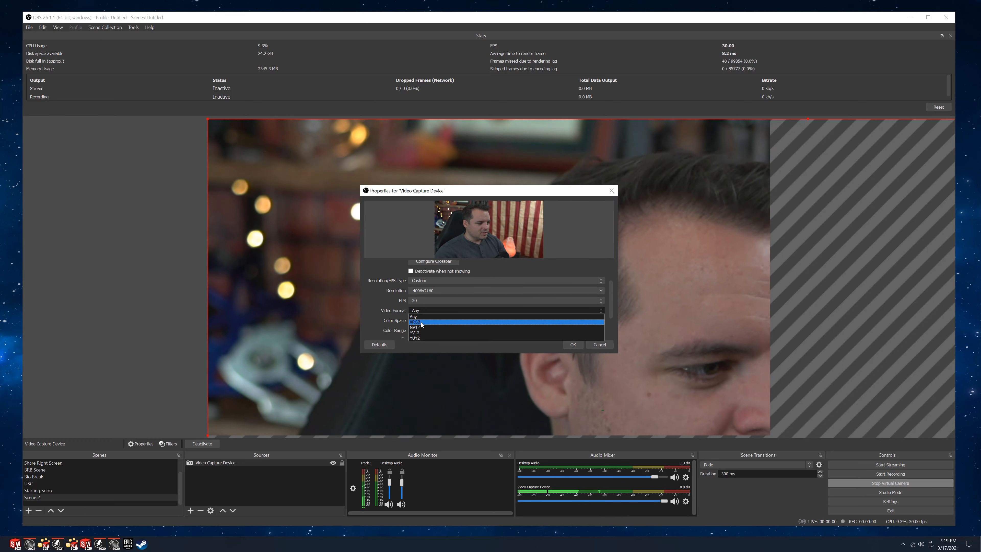
{"action": "left_click", "coordinate": [421, 322]}
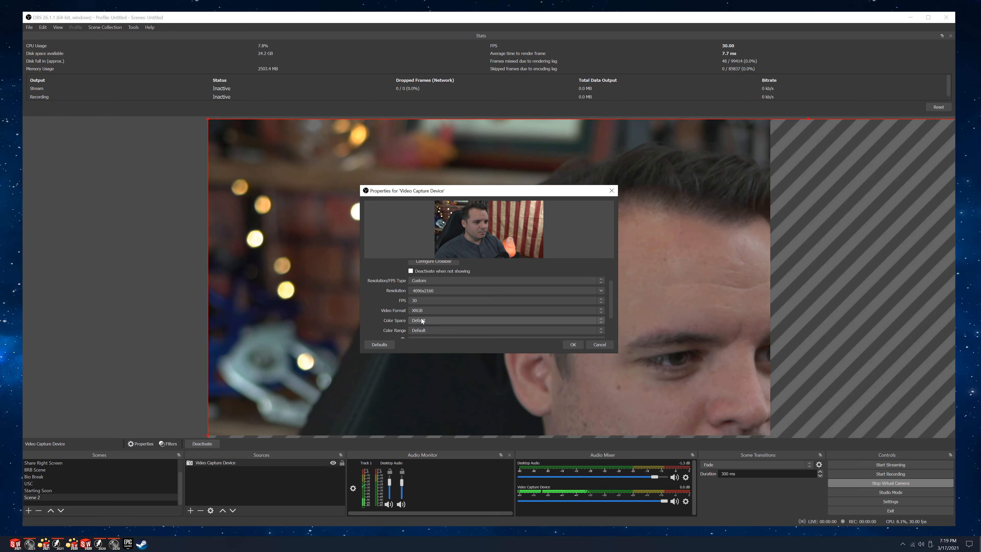
{"action": "left_click", "coordinate": [423, 319]}
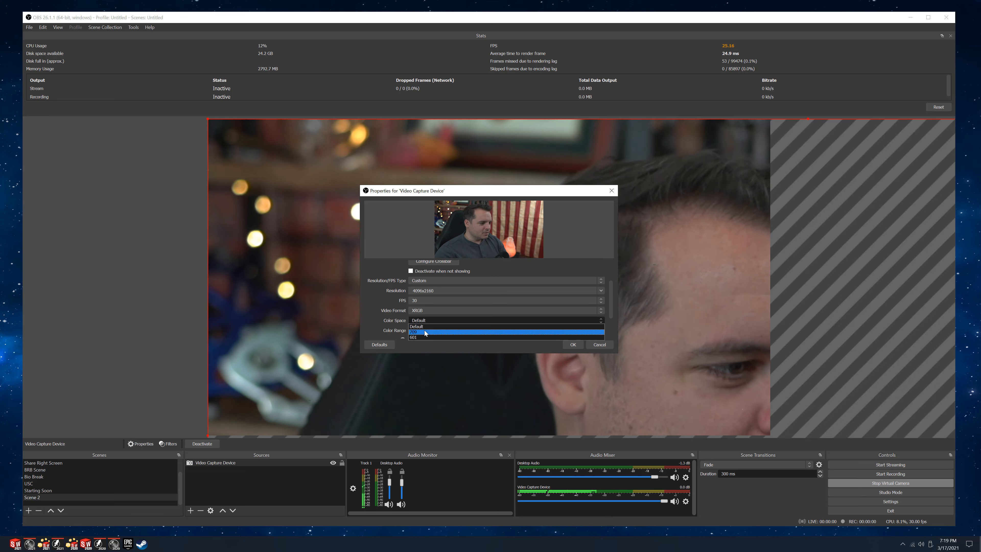
{"action": "left_click", "coordinate": [425, 330]}
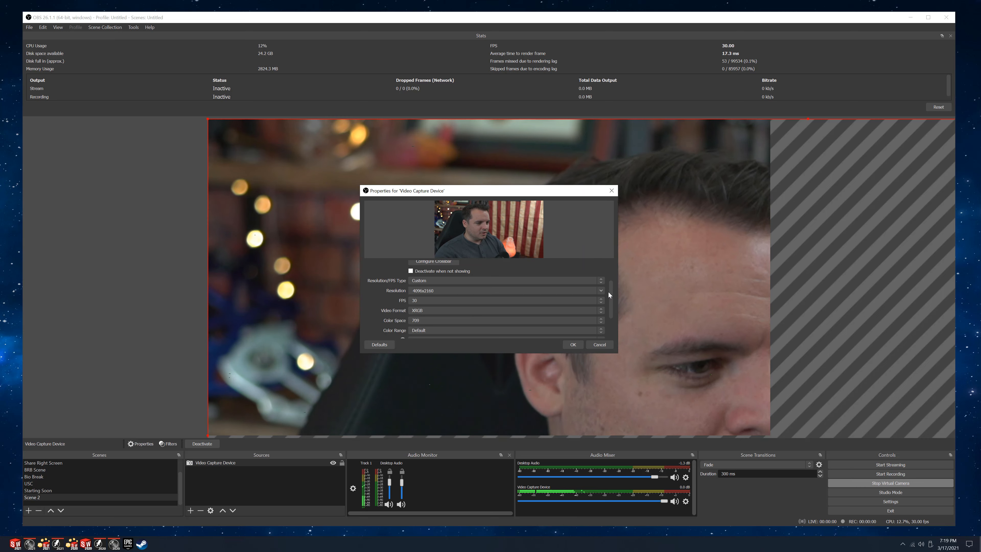
{"action": "scroll", "coordinate": [610, 300], "scroll_direction": "down", "scroll_amount": 3}
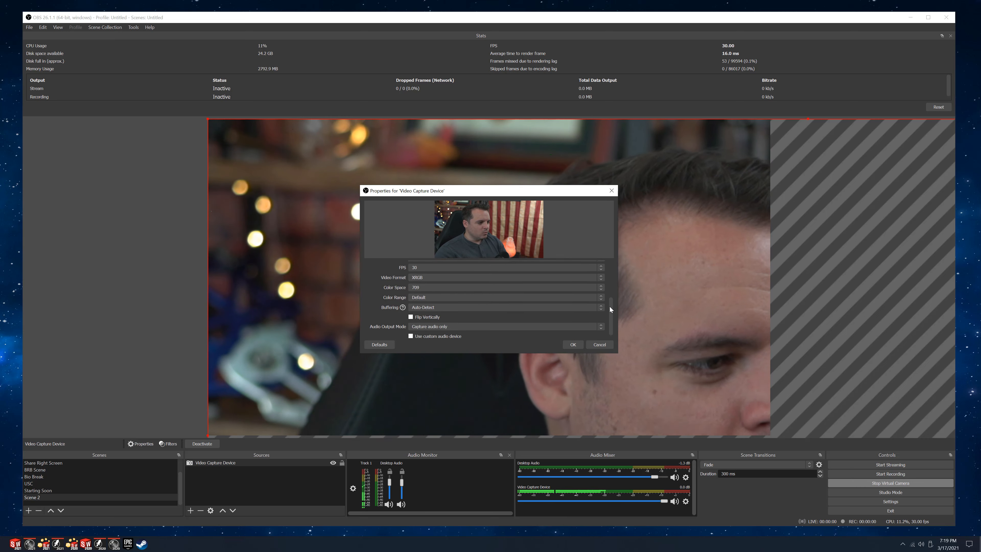
{"action": "left_click", "coordinate": [426, 293]}
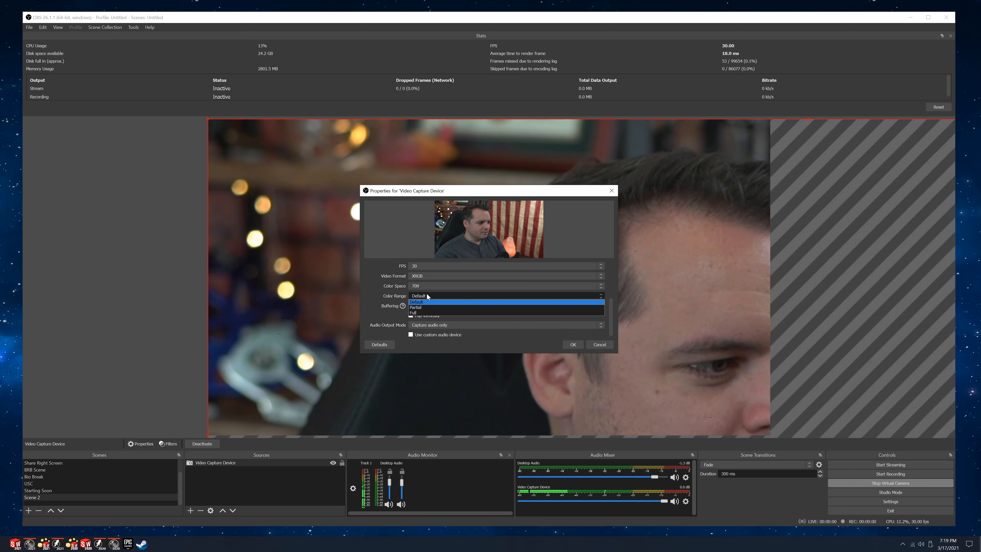
{"action": "left_click", "coordinate": [420, 307]}
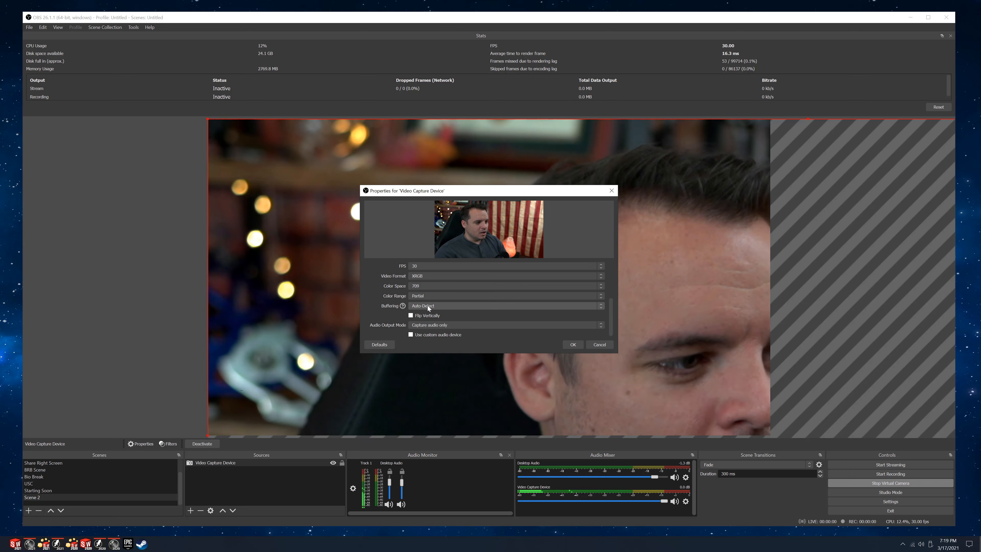
Disable buffering for the capture device and accept its properties.
{"action": "left_click", "coordinate": [427, 305]}
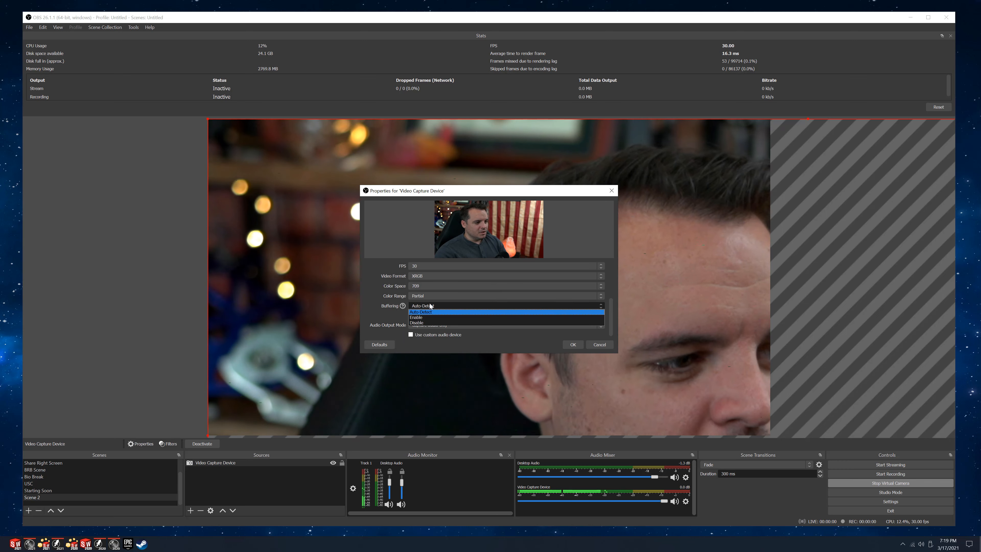
{"action": "left_click", "coordinate": [419, 323]}
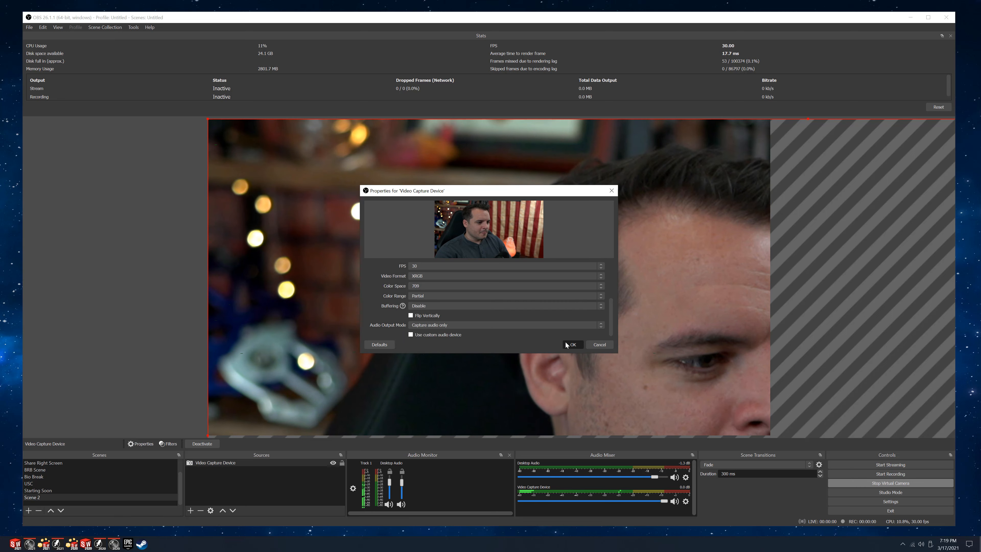
{"action": "left_click", "coordinate": [572, 344]}
Scale the oversized camera feed down and align it with the canvas's top-left corner so that it fills the canvas height.
{"action": "left_click_drag", "start_coordinate": [208, 118], "coordinate": [528, 303]}
{"action": "left_click_drag", "start_coordinate": [602, 325], "coordinate": [233, 131]}
{"action": "left_click_drag", "start_coordinate": [315, 169], "coordinate": [457, 231]}
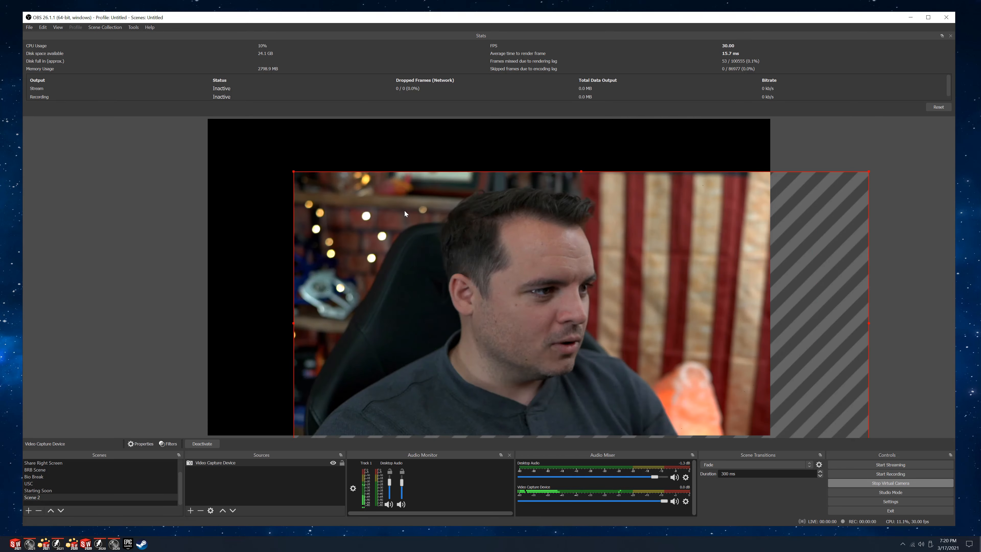
{"action": "left_click_drag", "start_coordinate": [293, 171], "coordinate": [251, 147]}
{"action": "left_click_drag", "start_coordinate": [328, 192], "coordinate": [284, 162]}
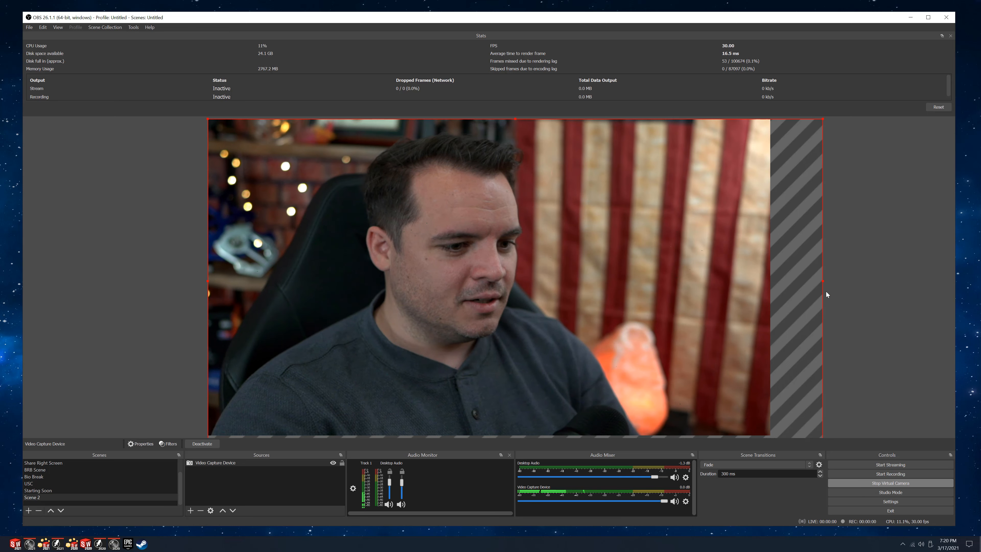
{"action": "left_click_drag", "start_coordinate": [823, 281], "coordinate": [768, 272]}
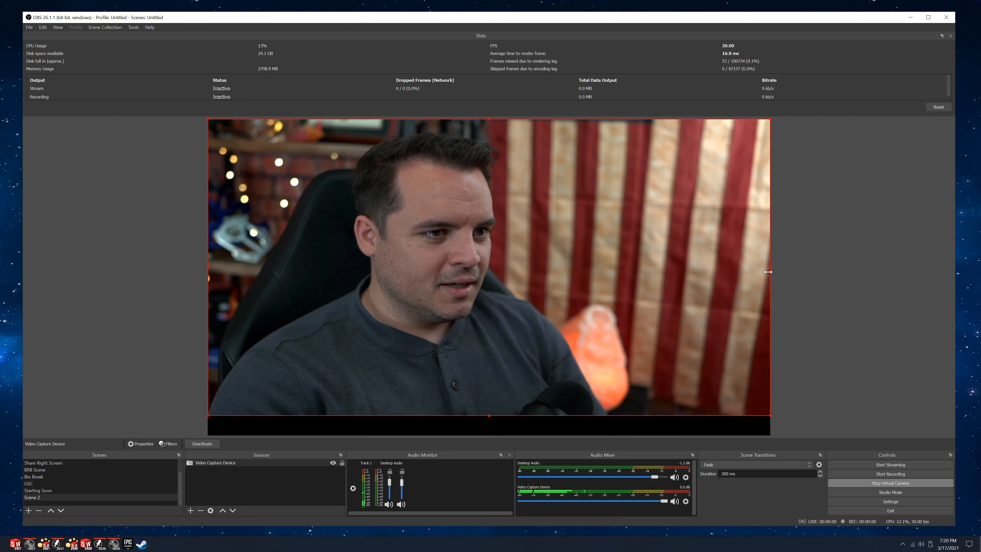
{"action": "left_click_drag", "start_coordinate": [489, 421], "coordinate": [494, 433]}
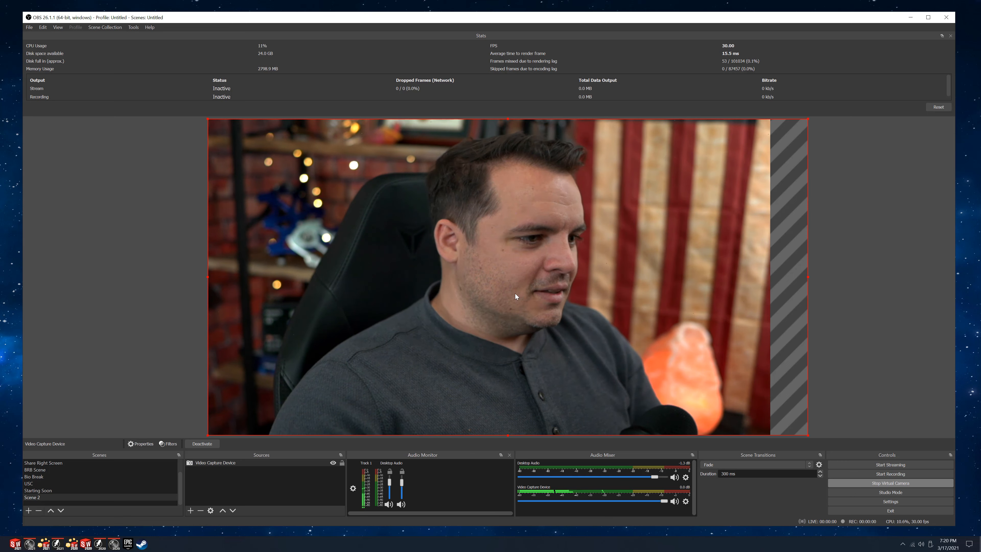
Add a new Audio Input Capture source to Scene 2 with the Microphone (BLUE Yeti PRO) as its device.
{"action": "left_click", "coordinate": [245, 482]}
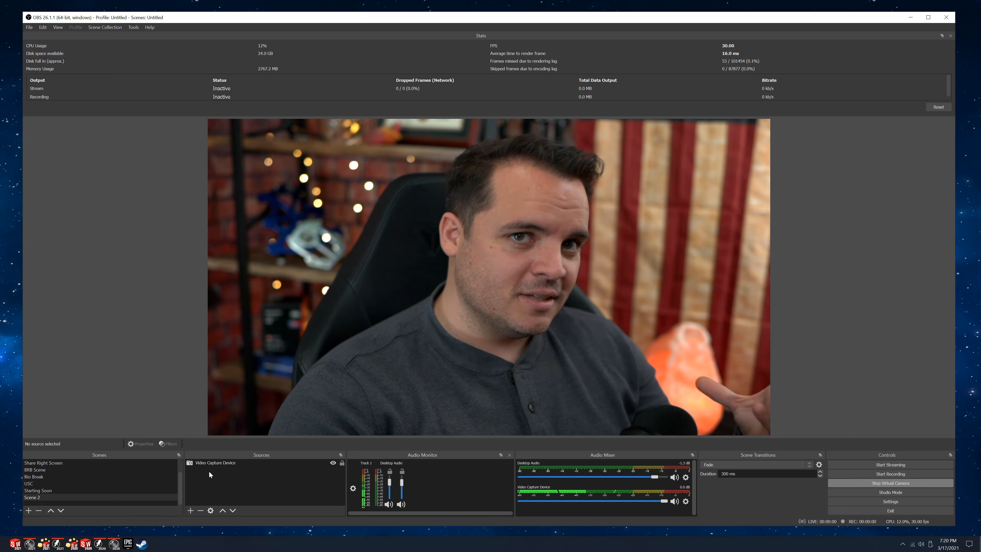
{"action": "left_click", "coordinate": [191, 511]}
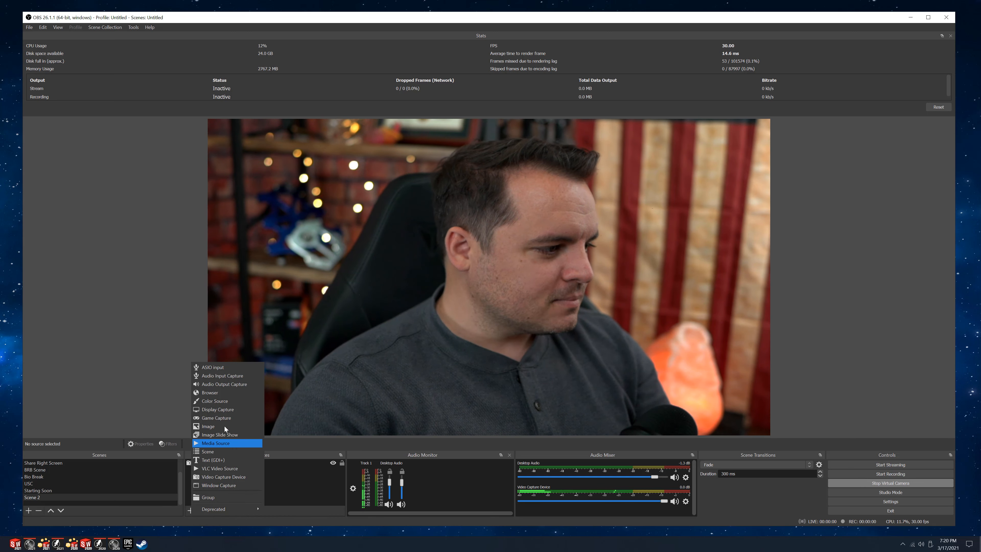
{"action": "left_click", "coordinate": [218, 376]}
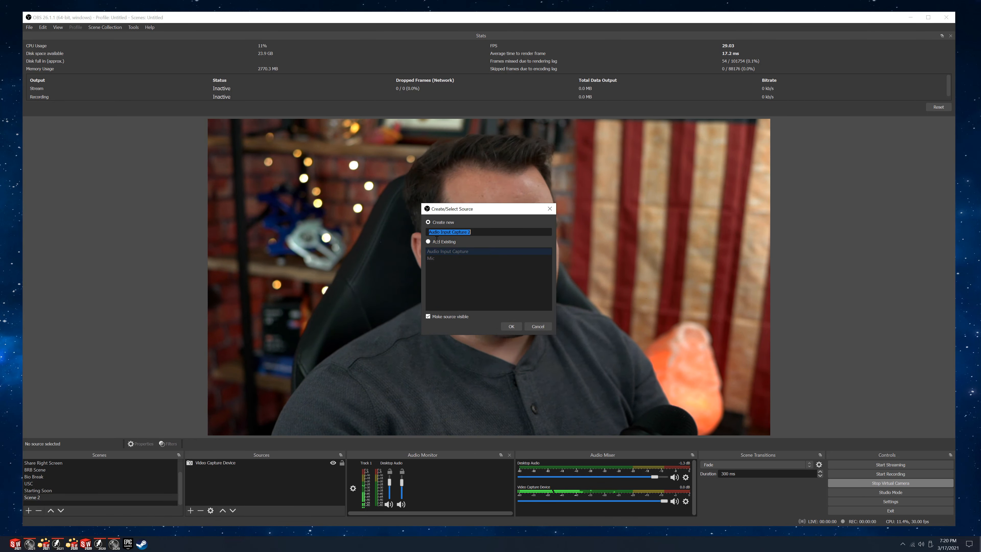
{"action": "left_click", "coordinate": [509, 327]}
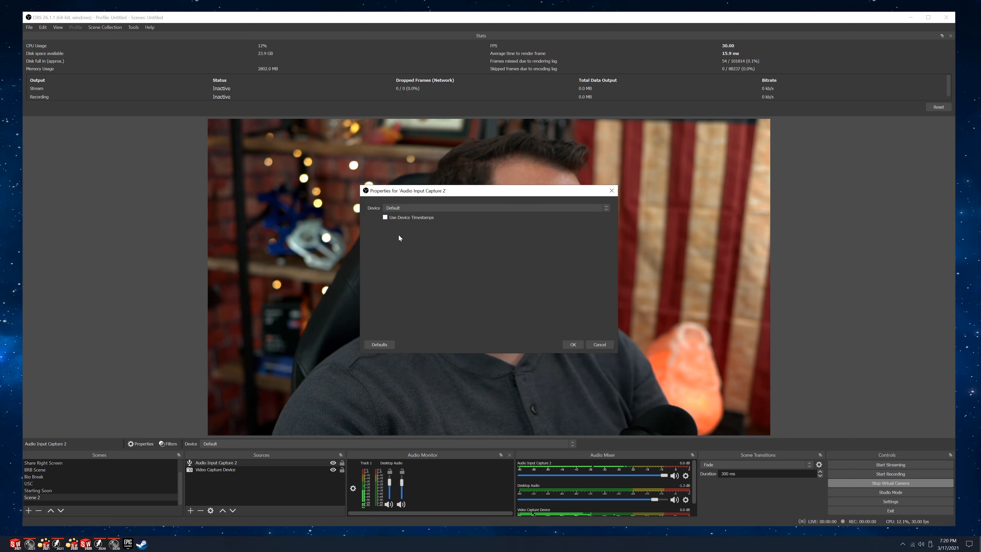
{"action": "left_click", "coordinate": [407, 209]}
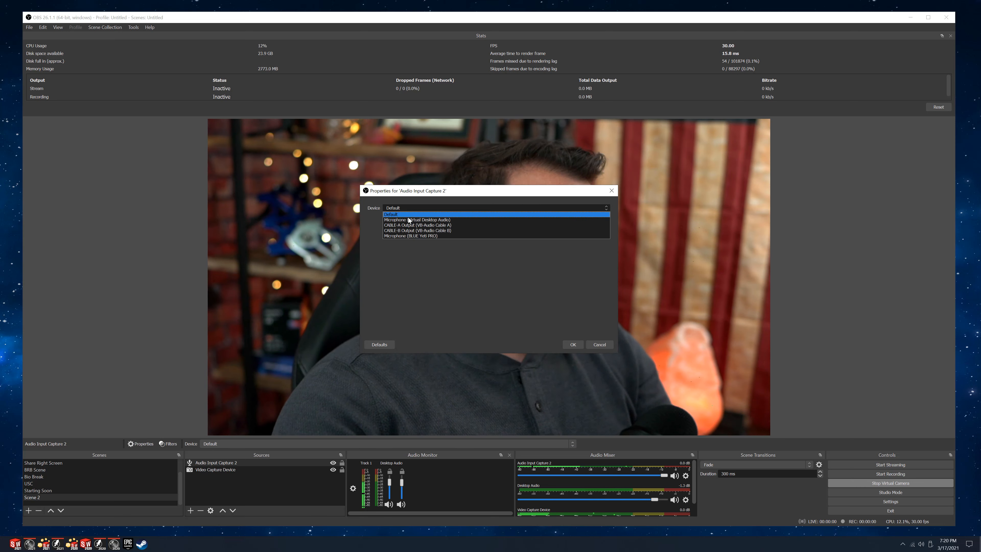
{"action": "left_click", "coordinate": [415, 236]}
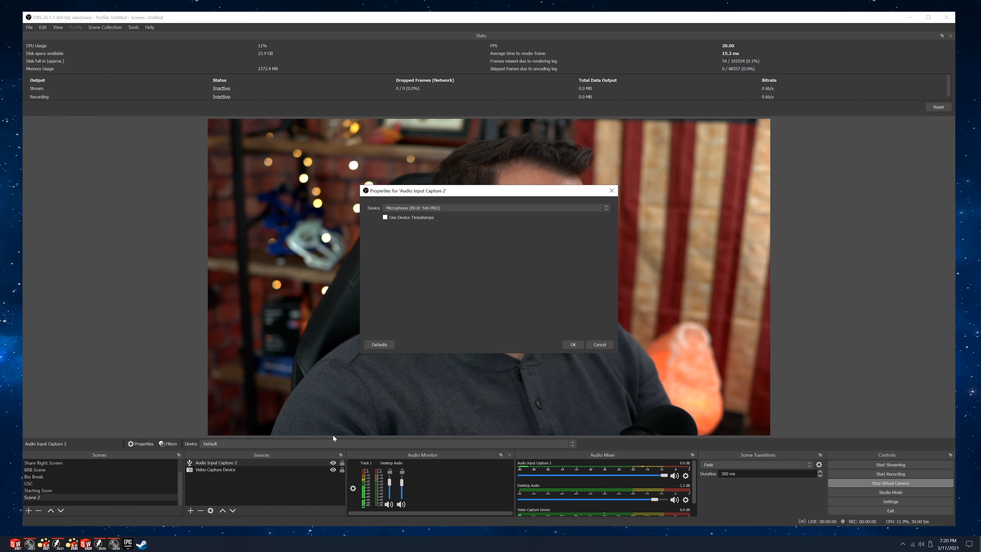
{"action": "left_click", "coordinate": [573, 344]}
{"action": "left_click", "coordinate": [217, 489]}
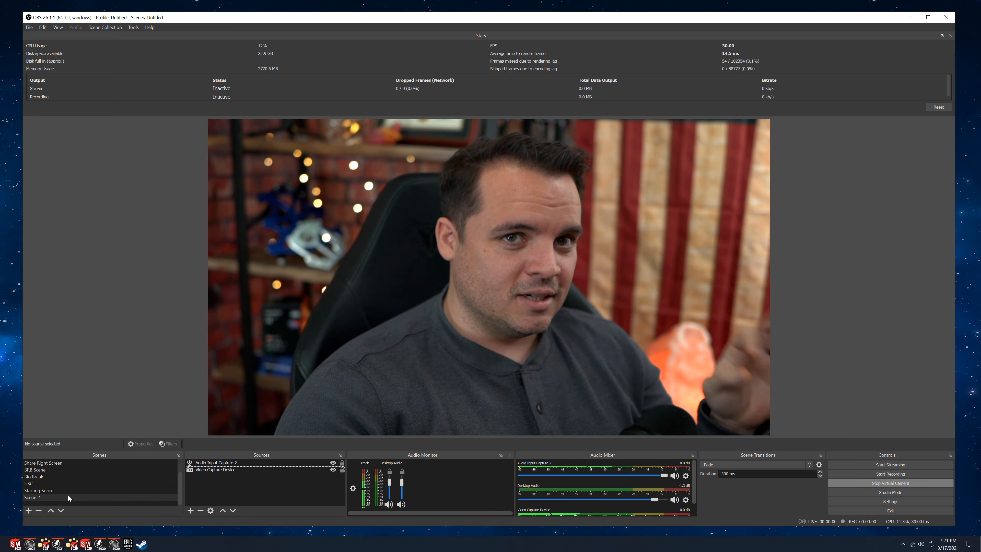
Add a new scene with the suggested name Scene 3.
{"action": "left_click", "coordinate": [28, 510]}
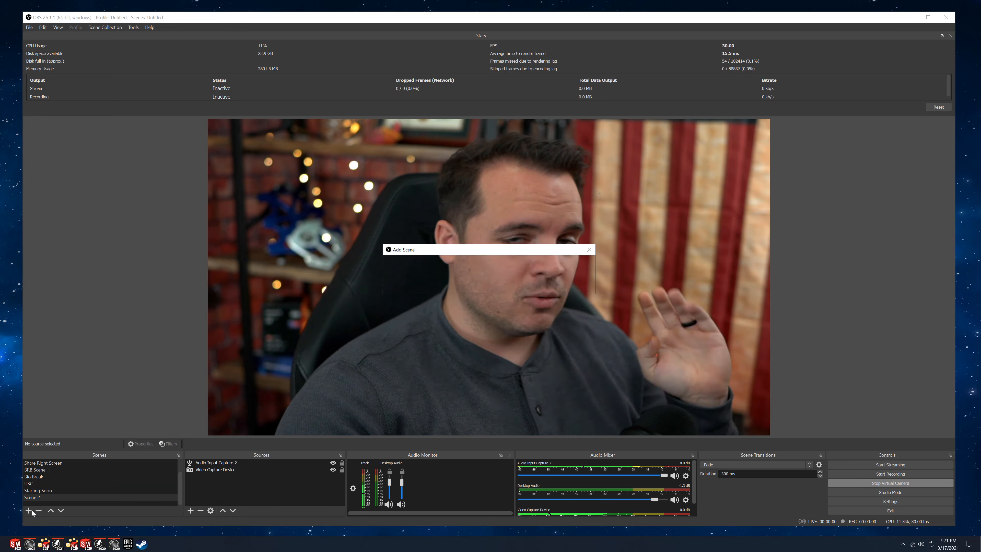
{"action": "left_click", "coordinate": [475, 285]}
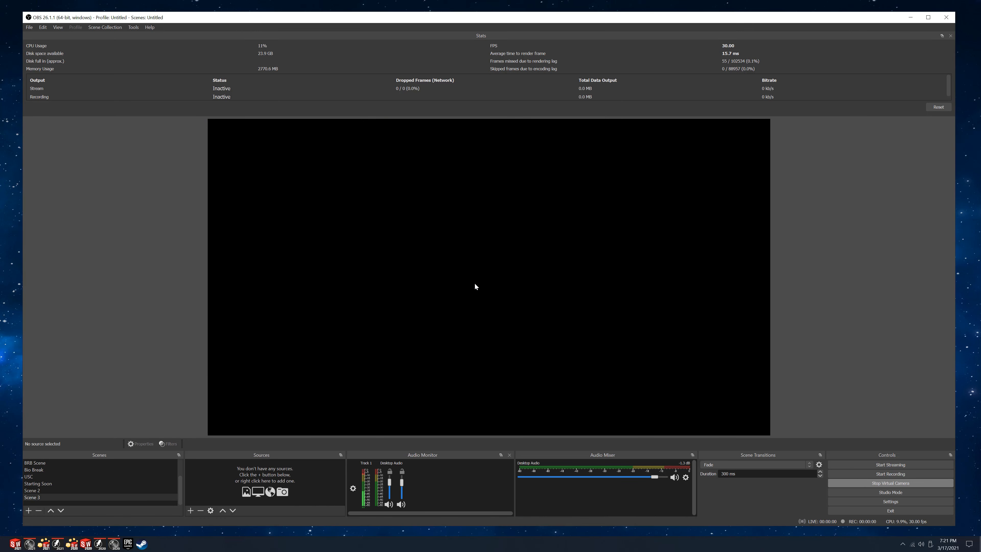
{"action": "left_click", "coordinate": [191, 510]}
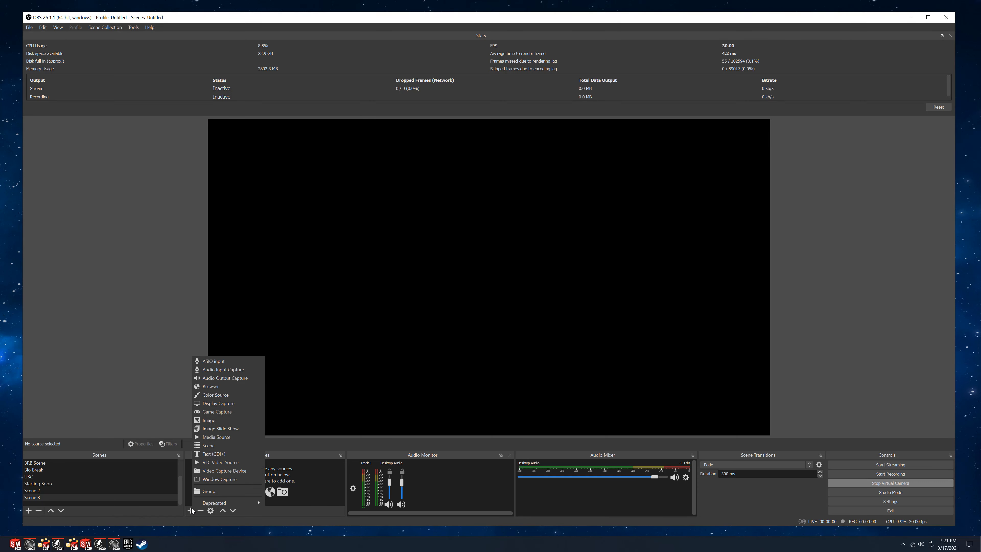
Copy the Video Capture Device source from Scene 2 and paste it as a reference into Scene 3.
{"action": "left_click", "coordinate": [53, 489]}
{"action": "left_click", "coordinate": [215, 462]}
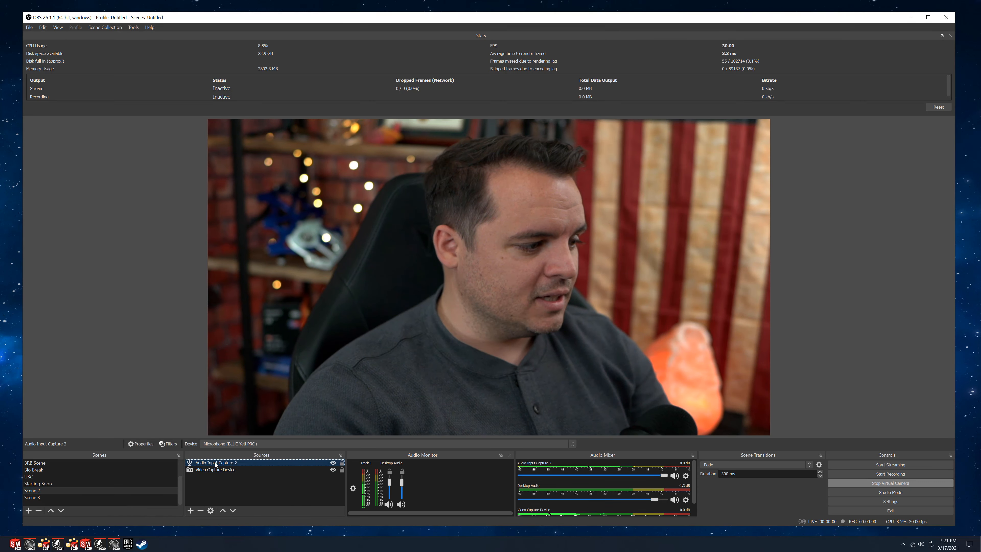
{"action": "right_click", "coordinate": [212, 469]}
{"action": "right_click", "coordinate": [212, 468]}
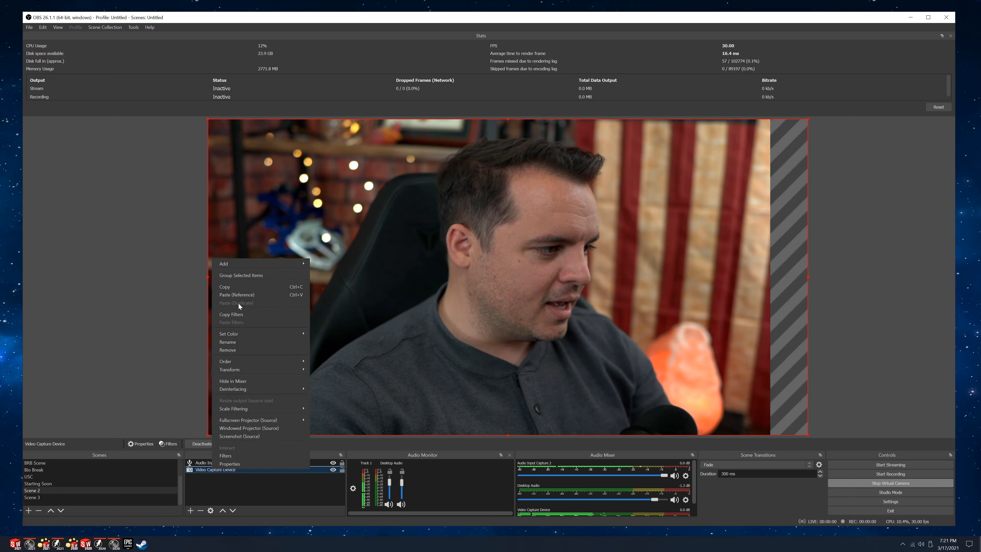
{"action": "left_click", "coordinate": [238, 288]}
{"action": "left_click", "coordinate": [54, 497]}
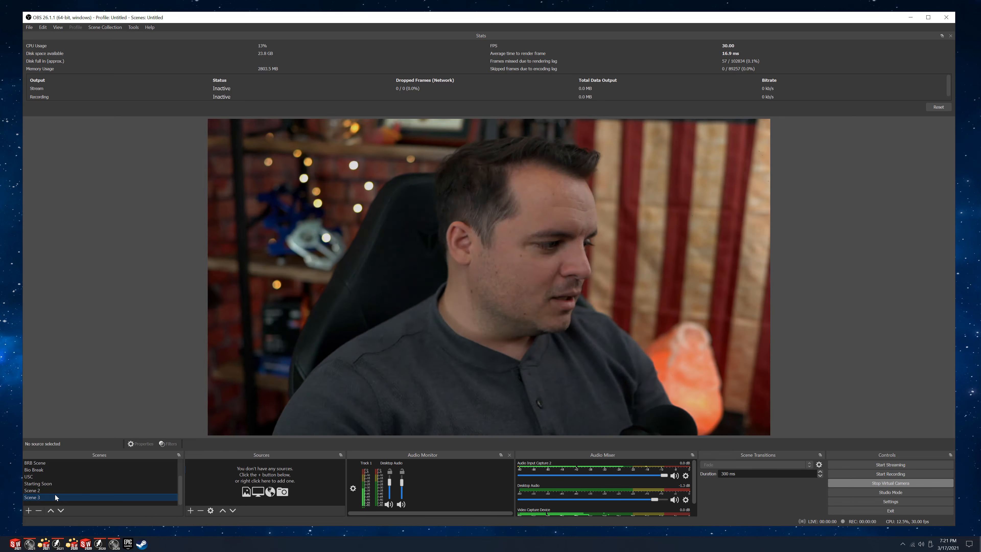
{"action": "right_click", "coordinate": [225, 468]}
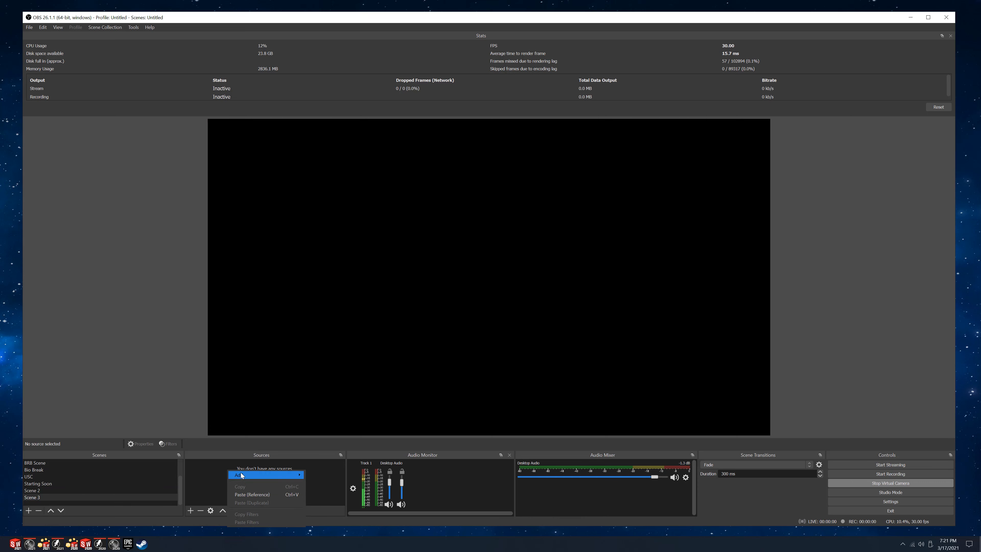
{"action": "left_click", "coordinate": [244, 494]}
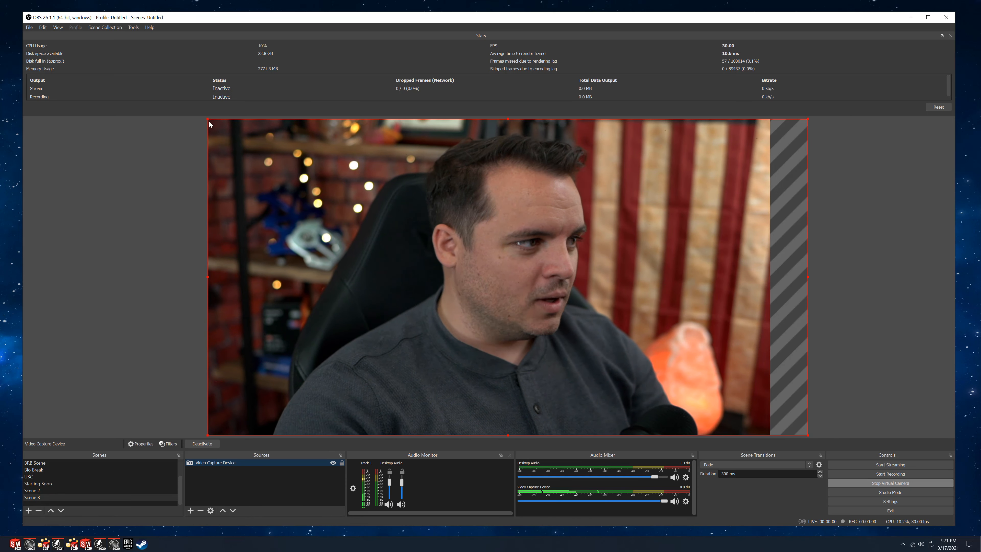
Shrink the camera feed in Scene 3 to a small picture-in-picture and fit it into the canvas's bottom-right corner.
{"action": "left_click_drag", "start_coordinate": [207, 119], "coordinate": [641, 346]}
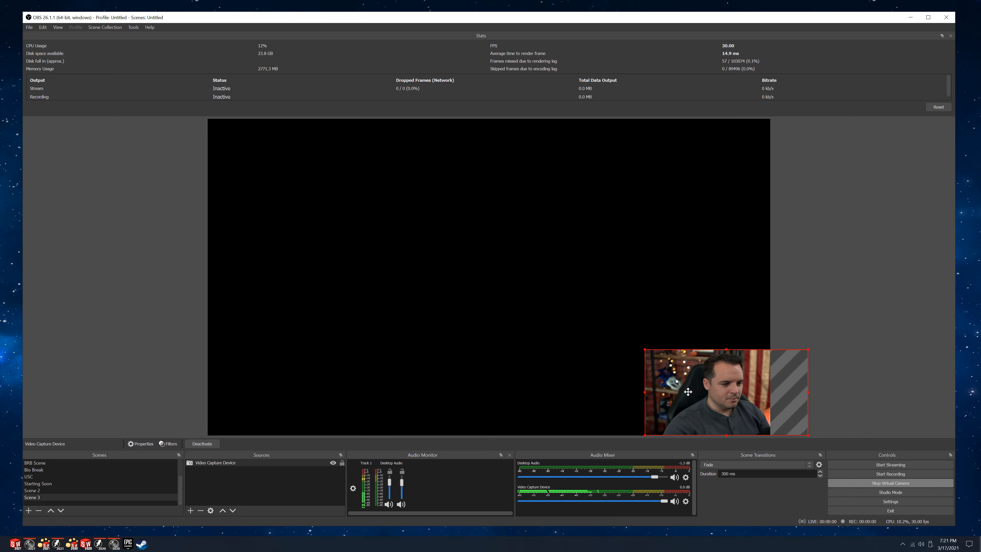
{"action": "left_click_drag", "start_coordinate": [685, 391], "coordinate": [652, 391]}
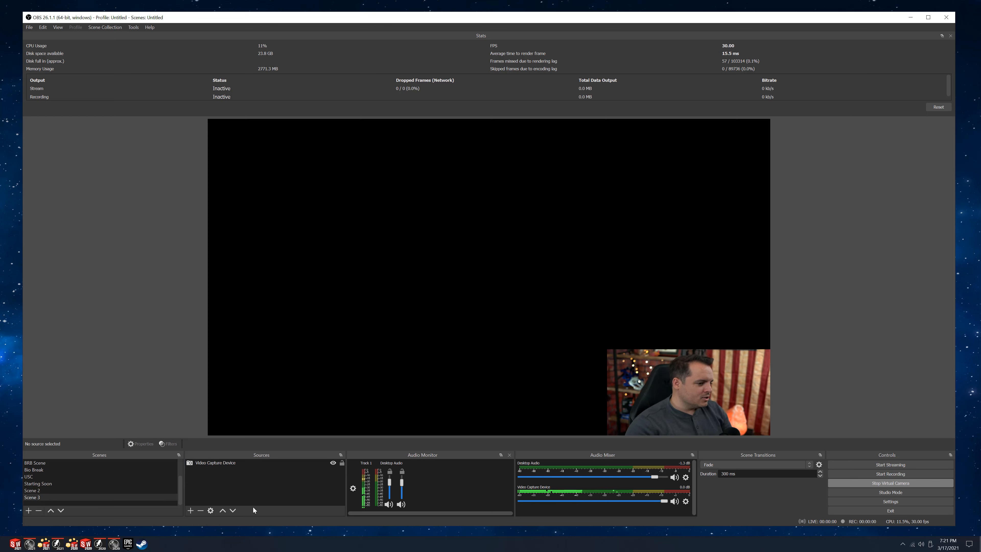
Add a new Display Capture source of Display 2 (1920x1080) to Scene 3 and move the Video Capture Device above it in the source order.
{"action": "left_click", "coordinate": [191, 511]}
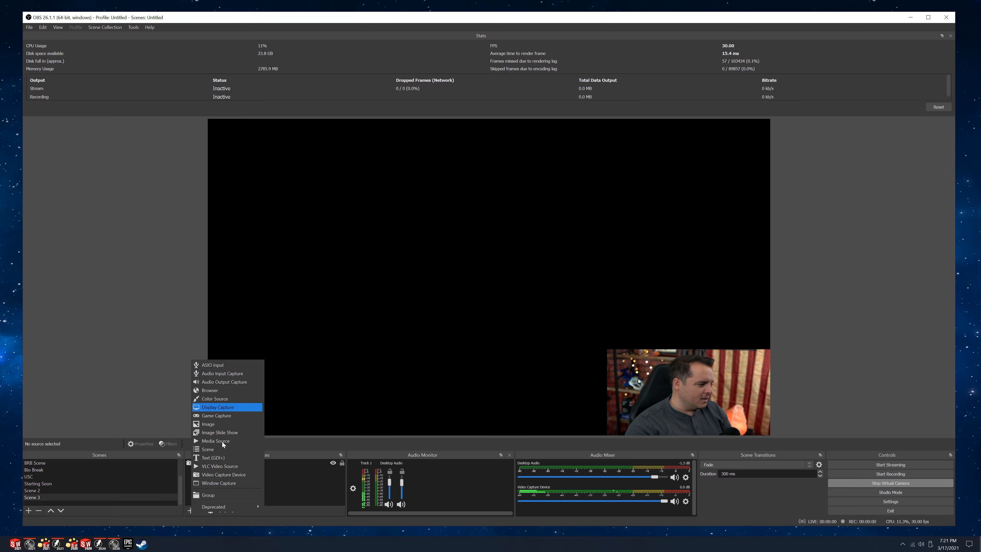
{"action": "left_click", "coordinate": [220, 407]}
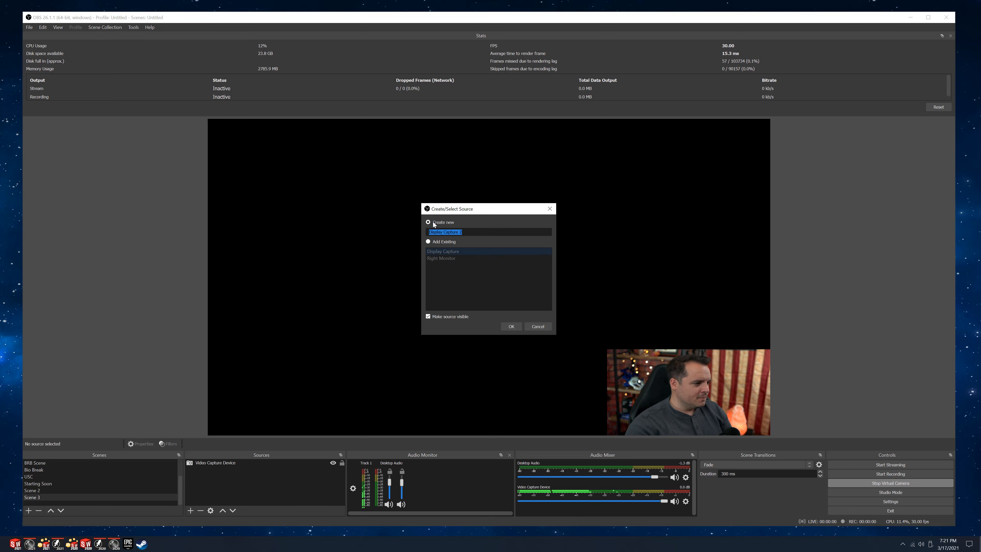
{"action": "left_click", "coordinate": [510, 326]}
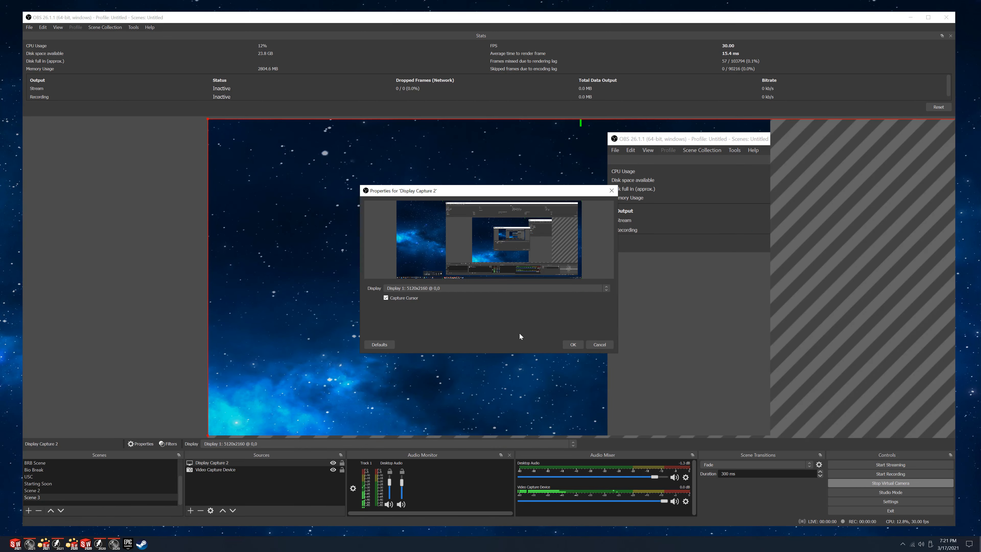
{"action": "left_click", "coordinate": [435, 288]}
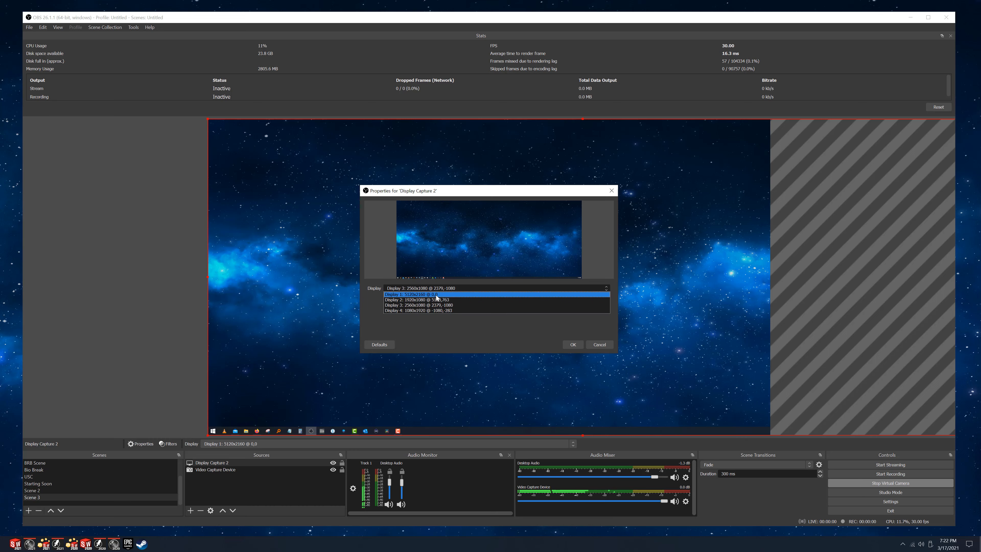
{"action": "left_click", "coordinate": [439, 300]}
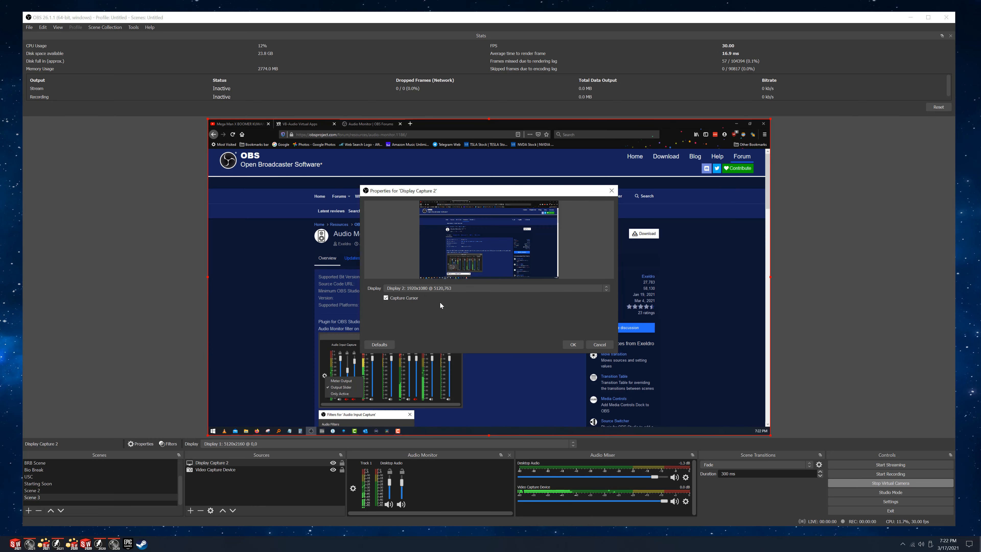
{"action": "left_click", "coordinate": [573, 344]}
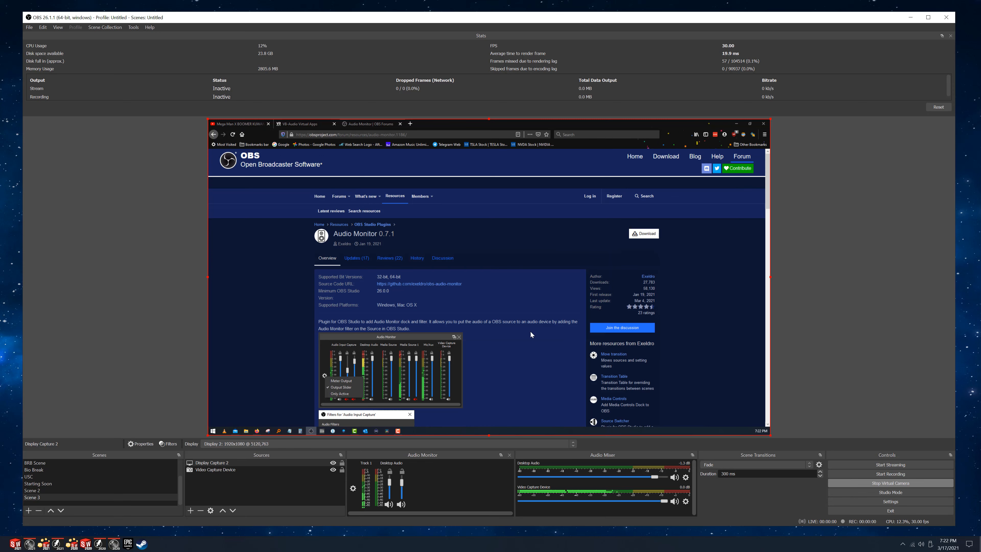
{"action": "left_click", "coordinate": [207, 469]}
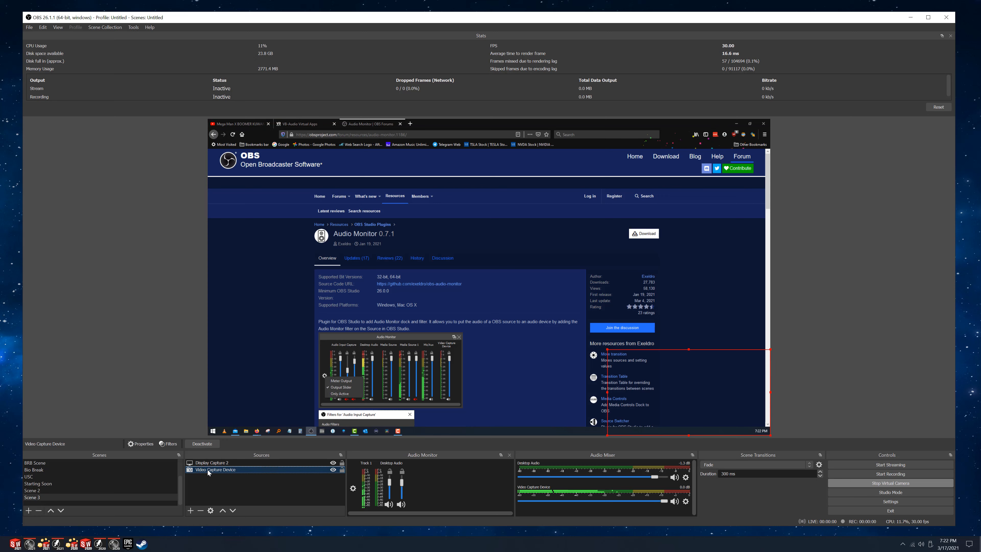
{"action": "left_click", "coordinate": [222, 510]}
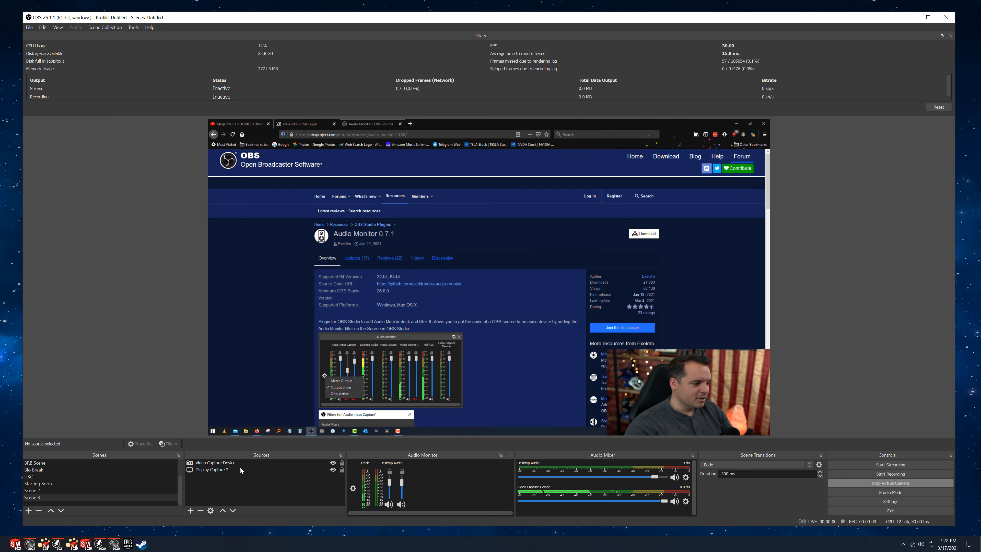
Copy the Audio Input Capture 2 source from Scene 2 and paste it as a reference into Scene 3.
{"action": "left_click", "coordinate": [37, 489]}
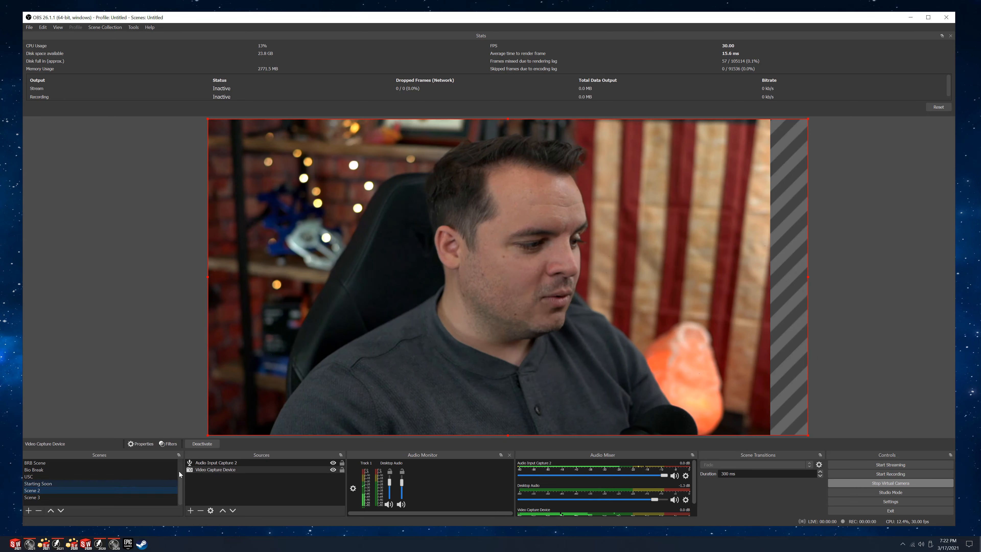
{"action": "left_click", "coordinate": [201, 464]}
{"action": "right_click", "coordinate": [200, 464]}
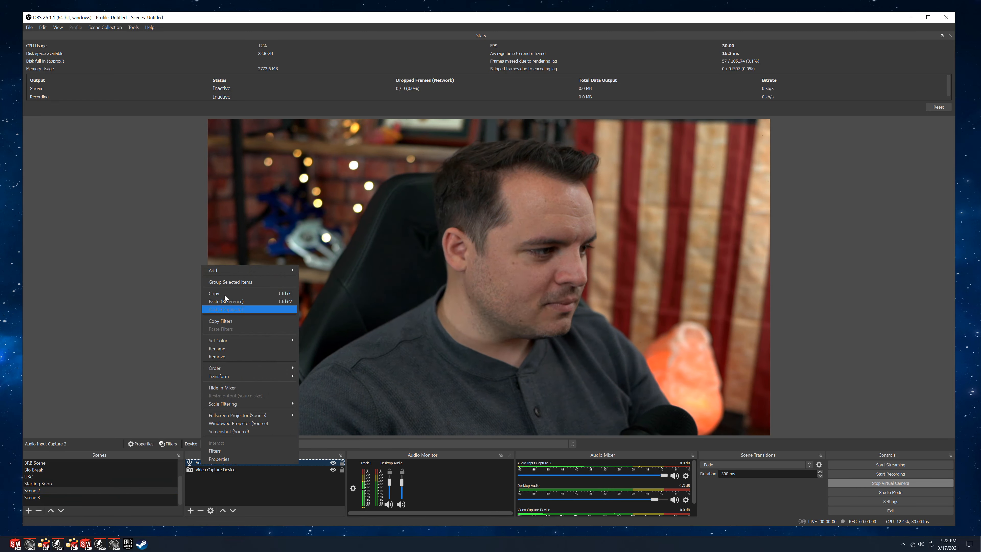
{"action": "left_click", "coordinate": [32, 496]}
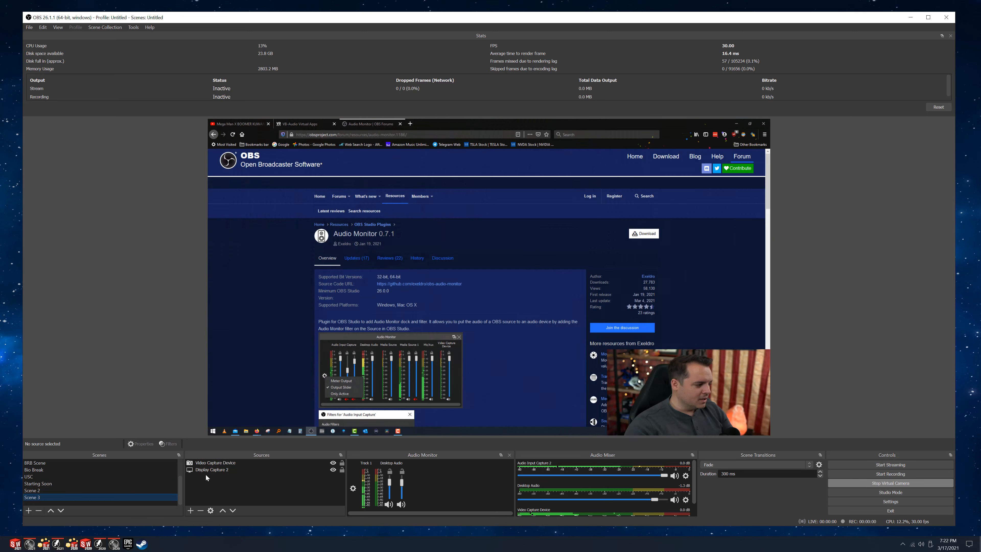
{"action": "right_click", "coordinate": [208, 473]}
{"action": "left_click", "coordinate": [226, 497]}
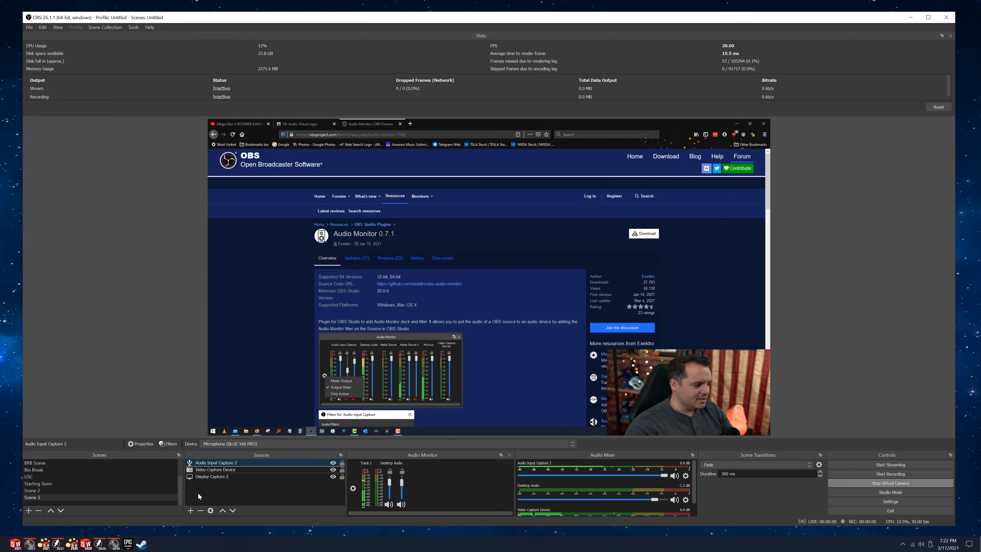
{"action": "left_click", "coordinate": [221, 492]}
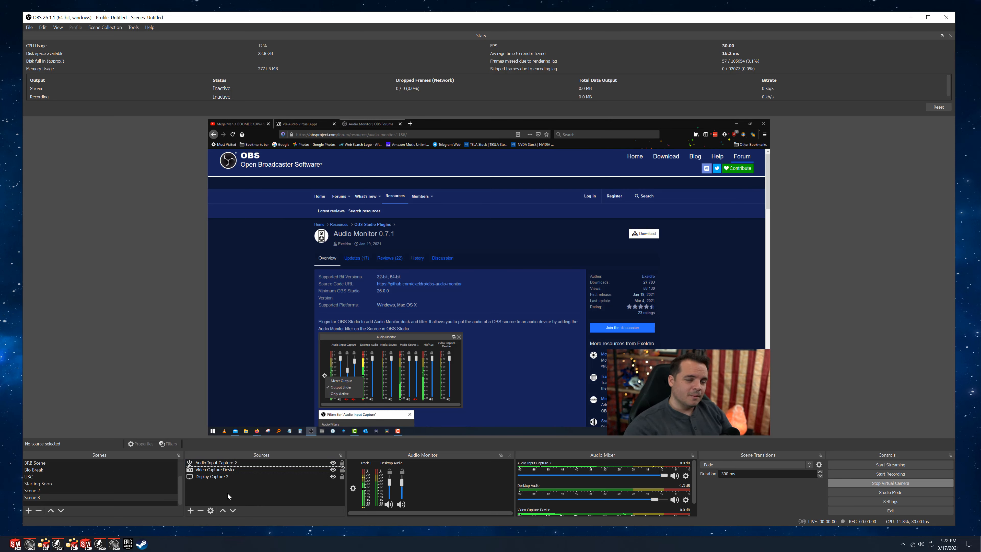
Create a new scene named Scene 4.
{"action": "left_click", "coordinate": [30, 510]}
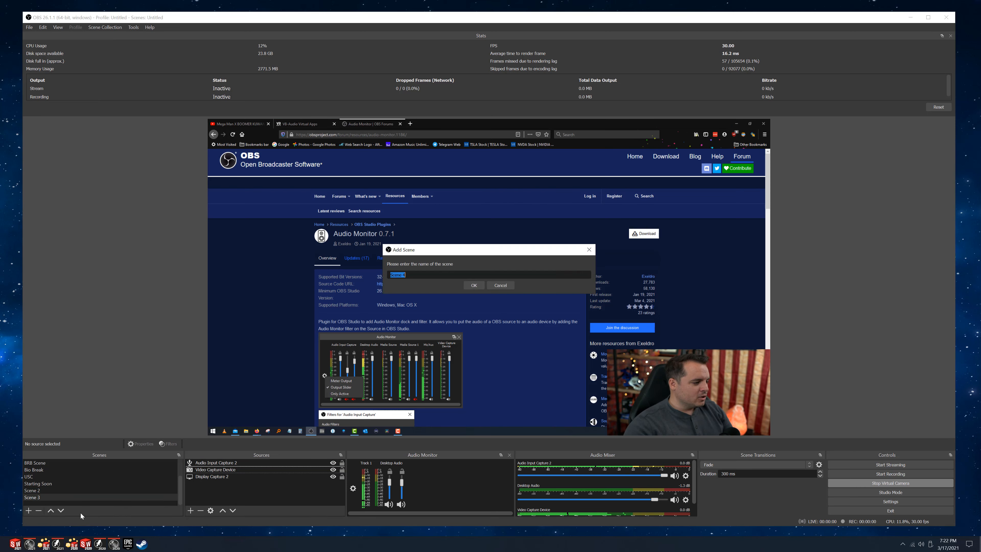
{"action": "left_click", "coordinate": [470, 285]}
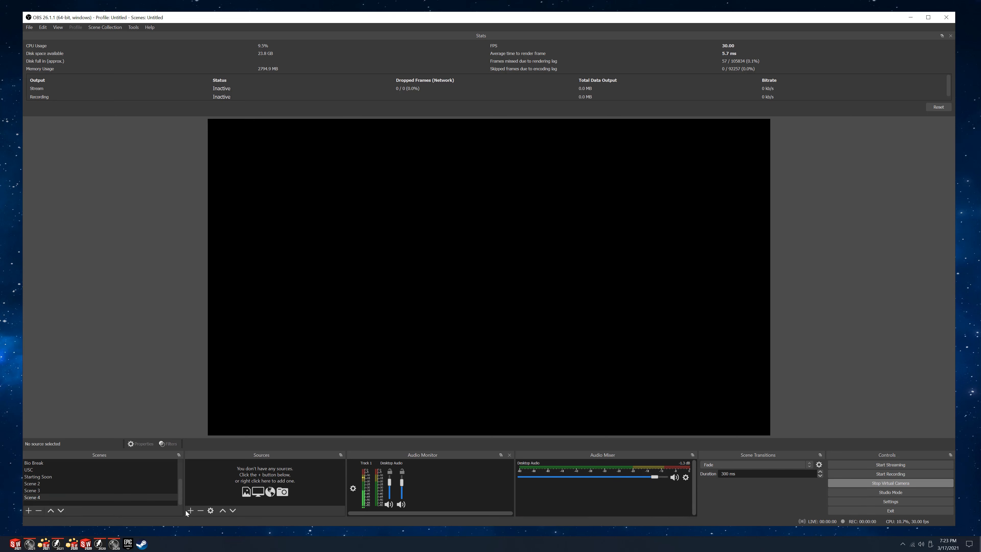
{"action": "left_click", "coordinate": [191, 510]}
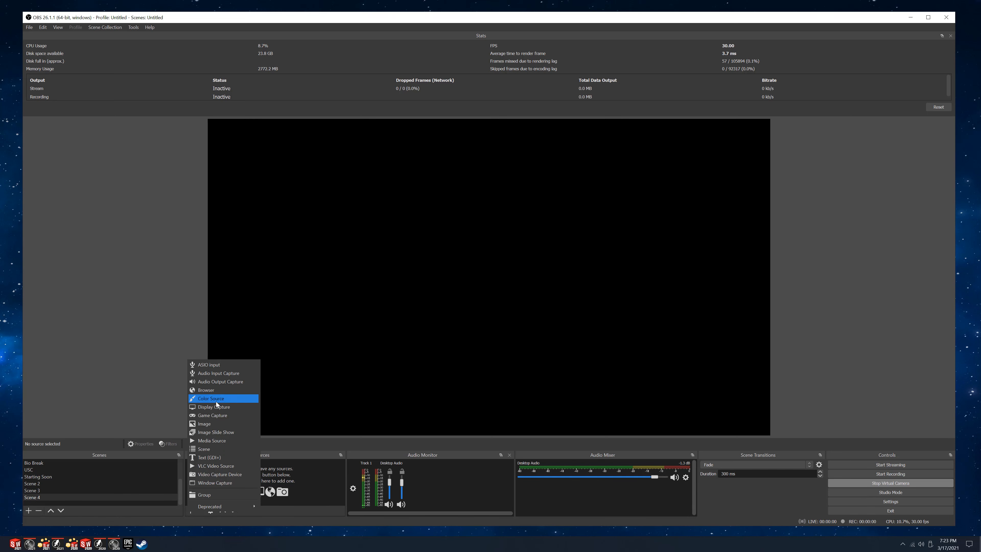
{"action": "left_click", "coordinate": [211, 424]}
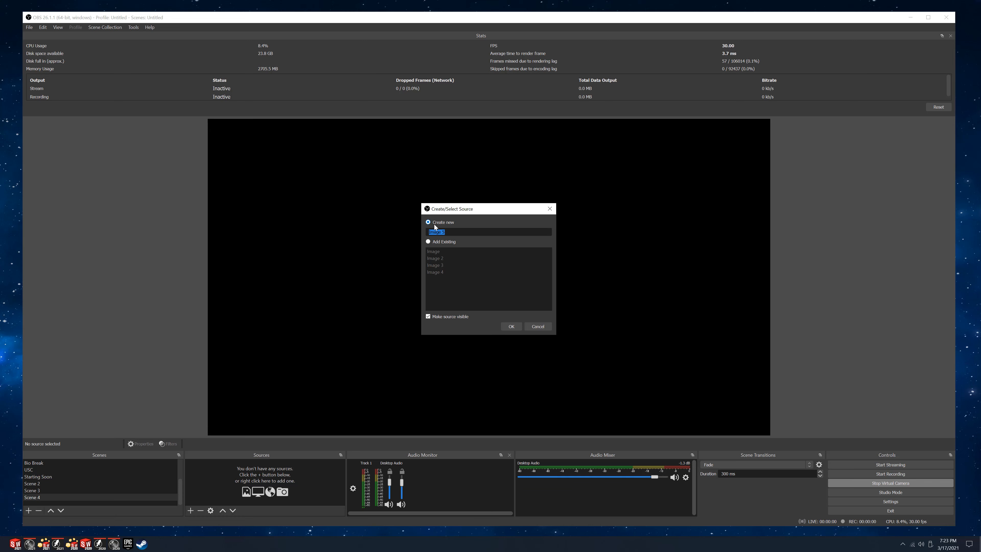
{"action": "left_click", "coordinate": [507, 327]}
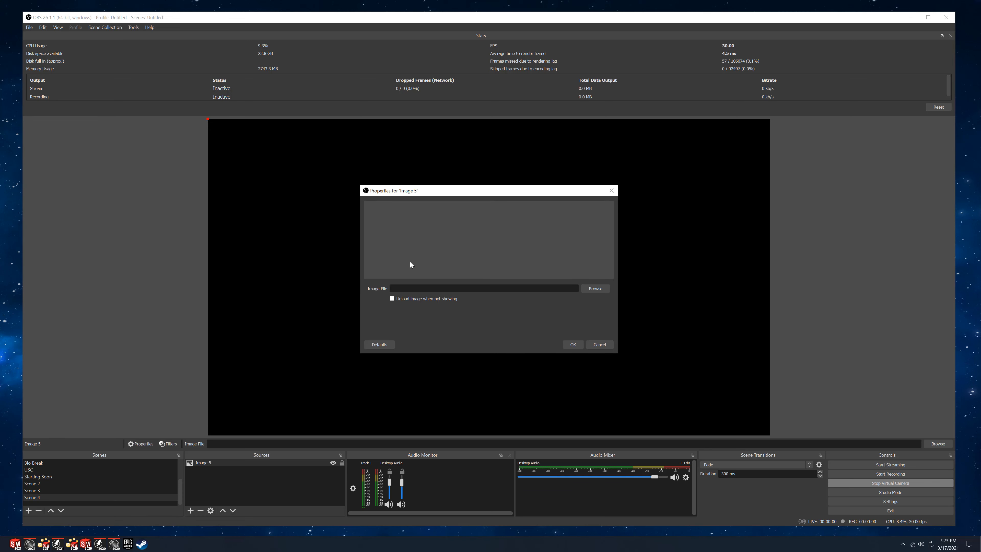
{"action": "left_click", "coordinate": [592, 288]}
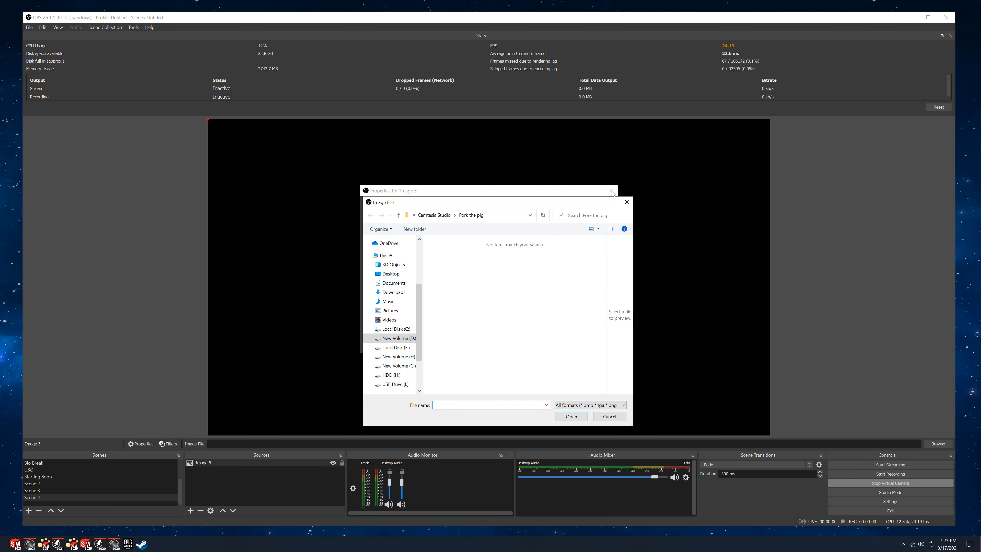
{"action": "left_click", "coordinate": [627, 202]}
{"action": "left_click", "coordinate": [611, 191]}
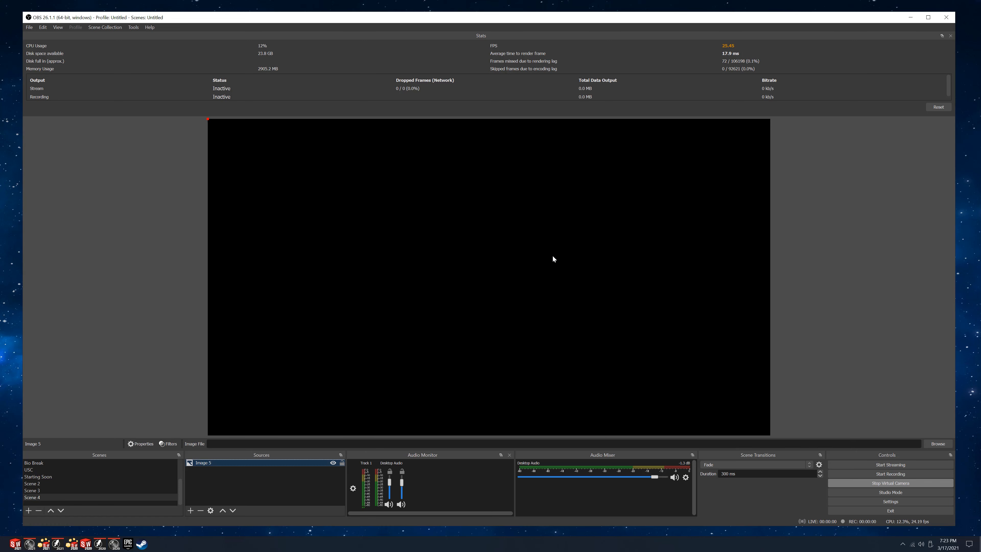
{"action": "right_click", "coordinate": [222, 461]}
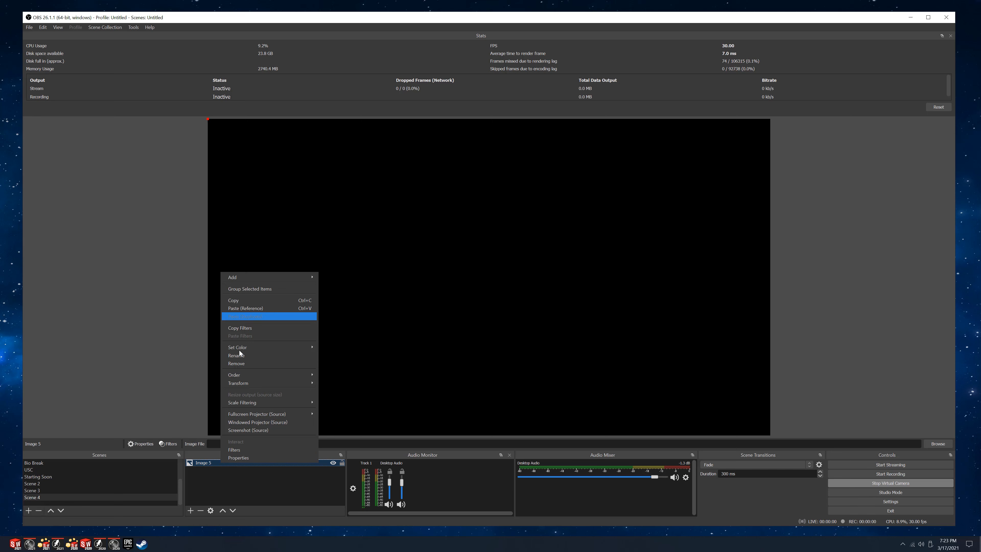
{"action": "left_click", "coordinate": [239, 364]}
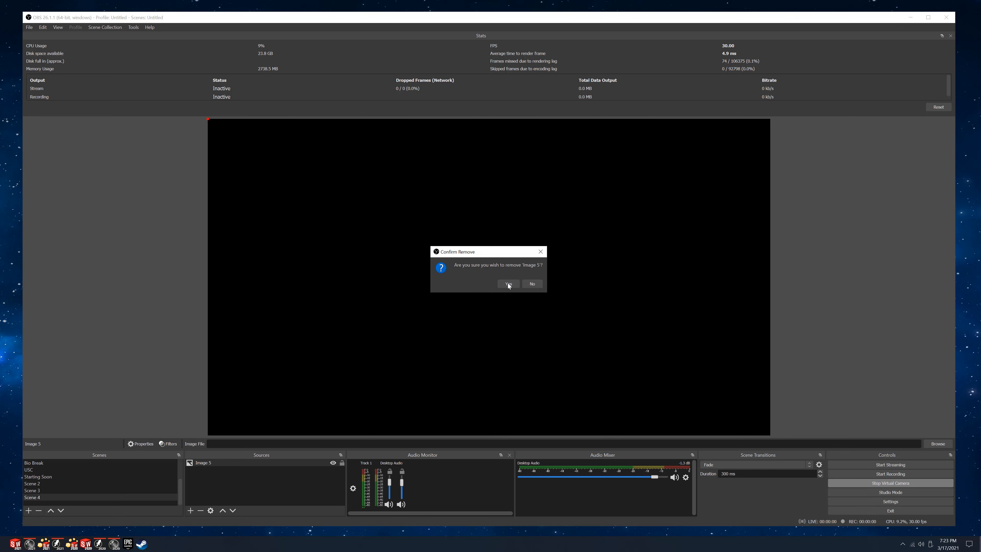
{"action": "left_click", "coordinate": [508, 283]}
Add an Image source to Scene 4 by reusing the existing Image 2 source.
{"action": "left_click", "coordinate": [191, 510]}
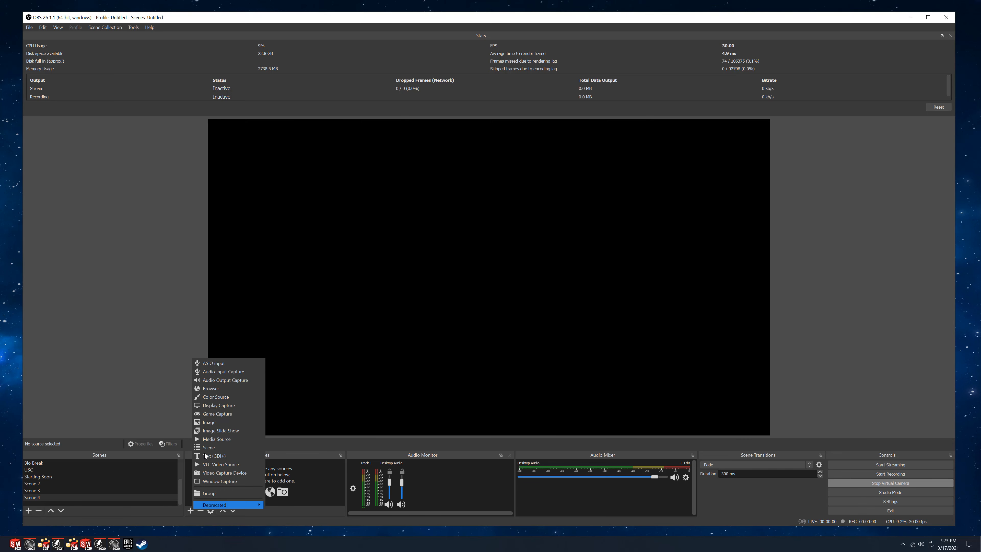
{"action": "left_click", "coordinate": [215, 422]}
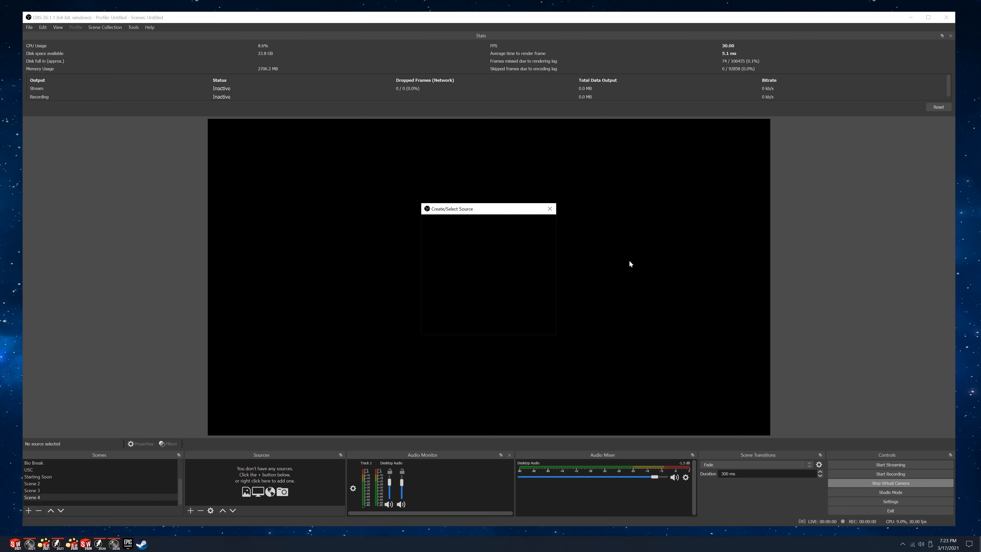
{"action": "left_click", "coordinate": [434, 242]}
{"action": "left_click", "coordinate": [435, 259]}
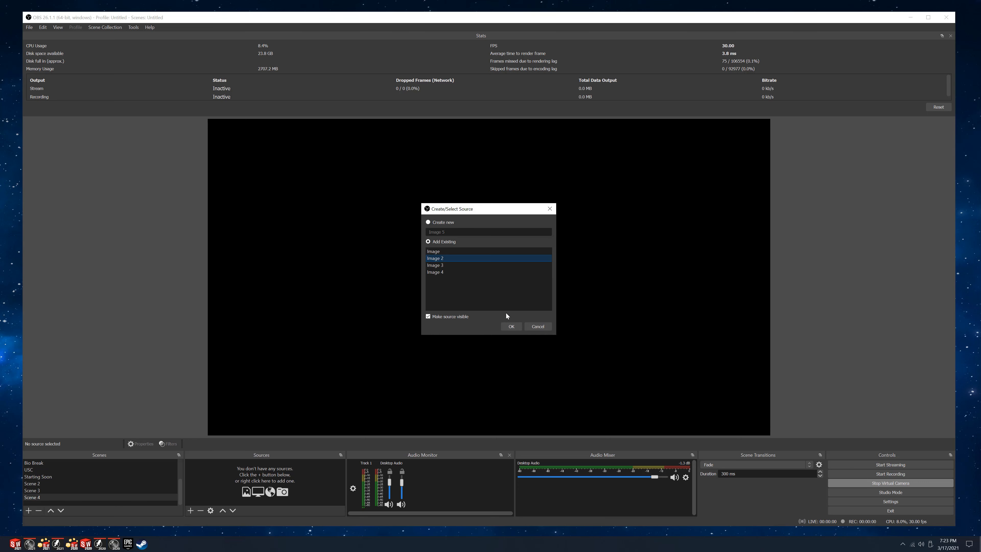
{"action": "left_click", "coordinate": [511, 327]}
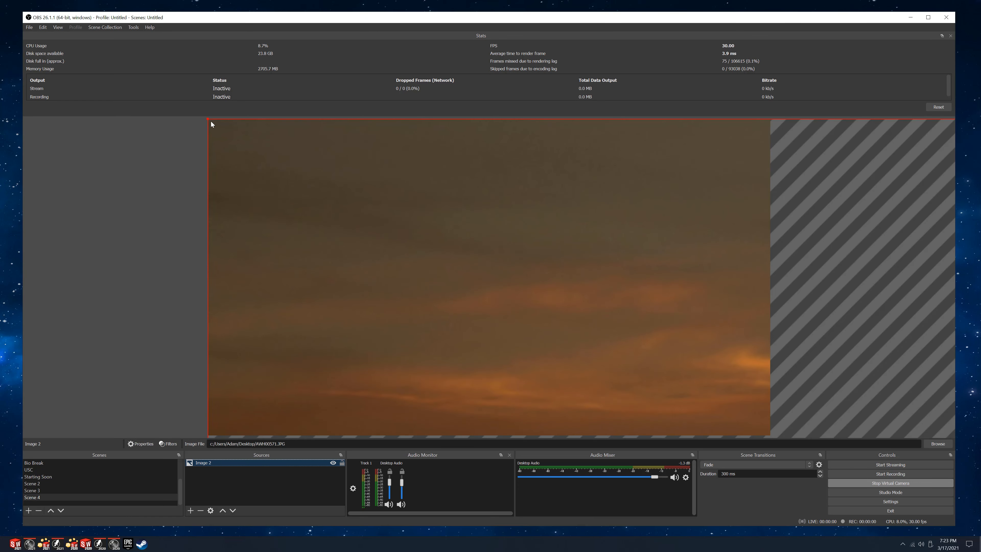
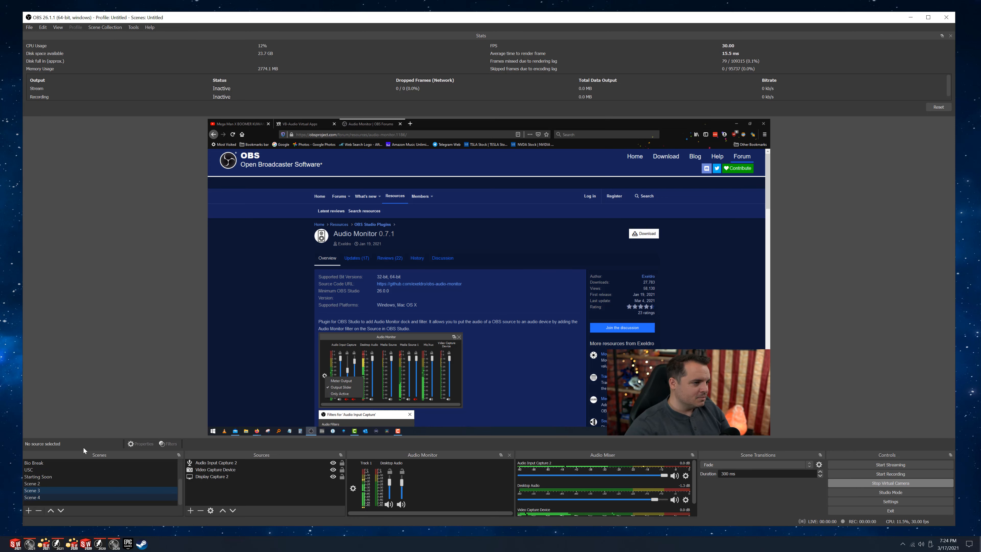
Switch repeatedly between Scene 2, Scene 3 and Scene 4 to compare their previews and sources.
{"action": "left_click", "coordinate": [39, 497]}
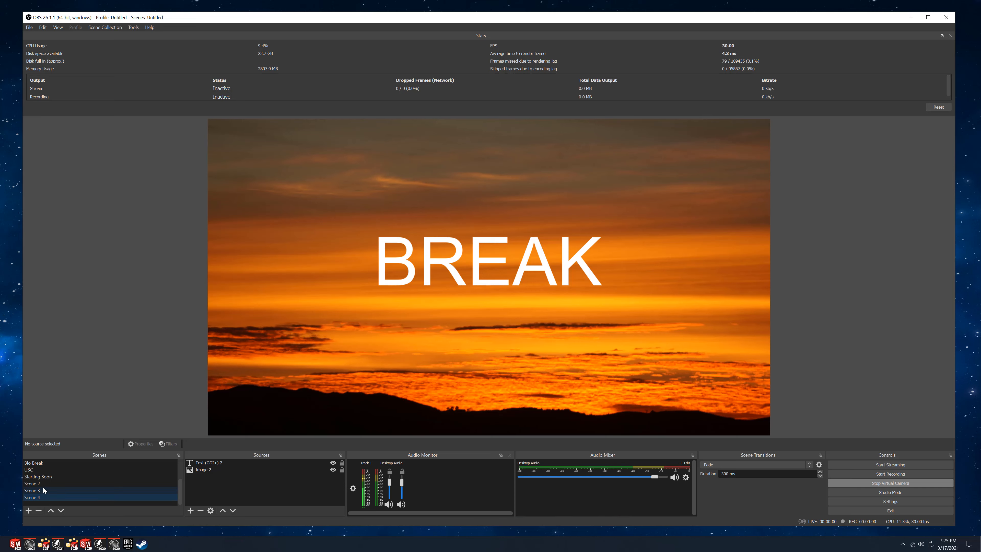
{"action": "left_click", "coordinate": [43, 484]}
{"action": "left_click", "coordinate": [33, 491]}
{"action": "left_click", "coordinate": [39, 497]}
{"action": "left_click", "coordinate": [42, 482]}
{"action": "left_click", "coordinate": [38, 491]}
{"action": "left_click", "coordinate": [37, 498]}
{"action": "left_click", "coordinate": [37, 483]}
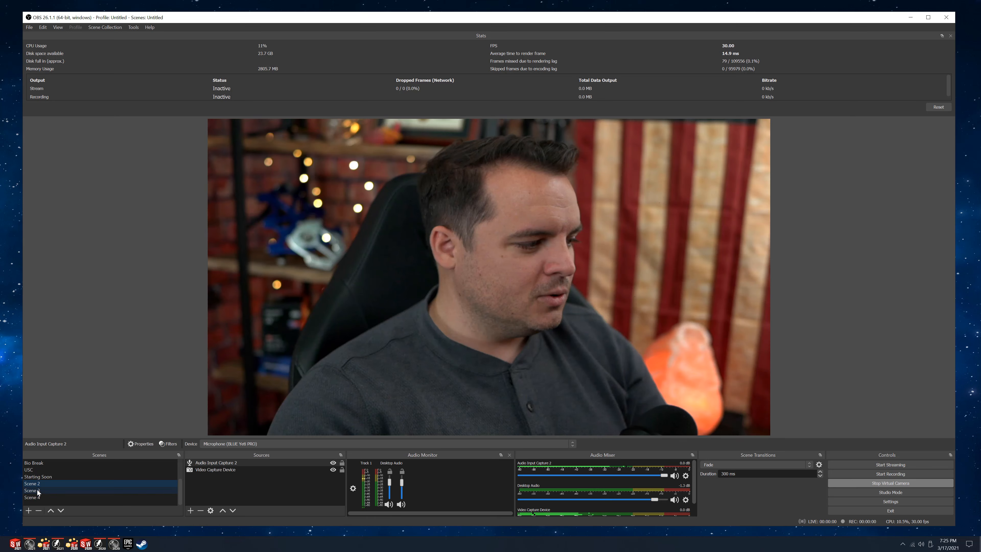
{"action": "left_click", "coordinate": [37, 490]}
{"action": "left_click", "coordinate": [37, 497]}
{"action": "left_click", "coordinate": [38, 483]}
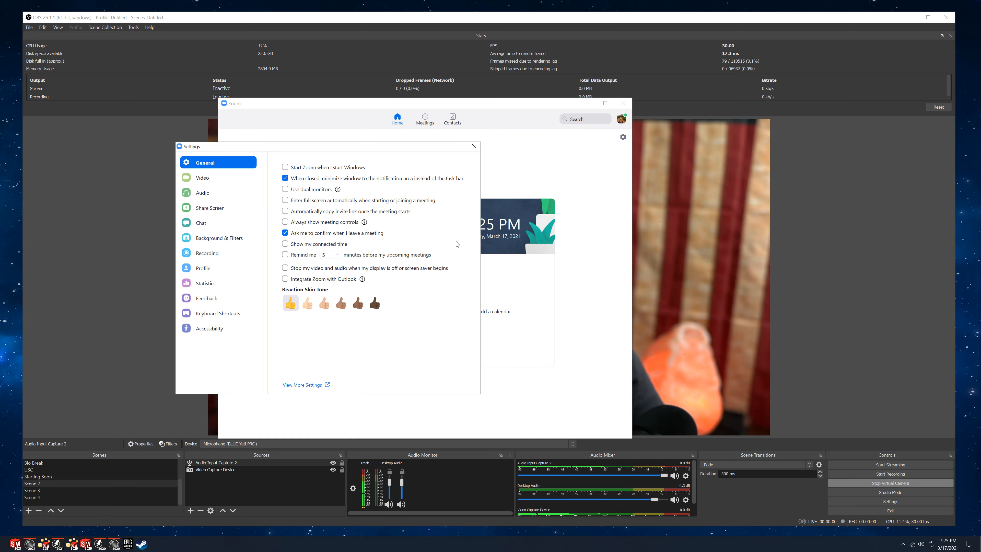
Show the audio settings in Zoom and move the Zoom windows aside to uncover the OBS preview.
{"action": "left_click", "coordinate": [204, 193]}
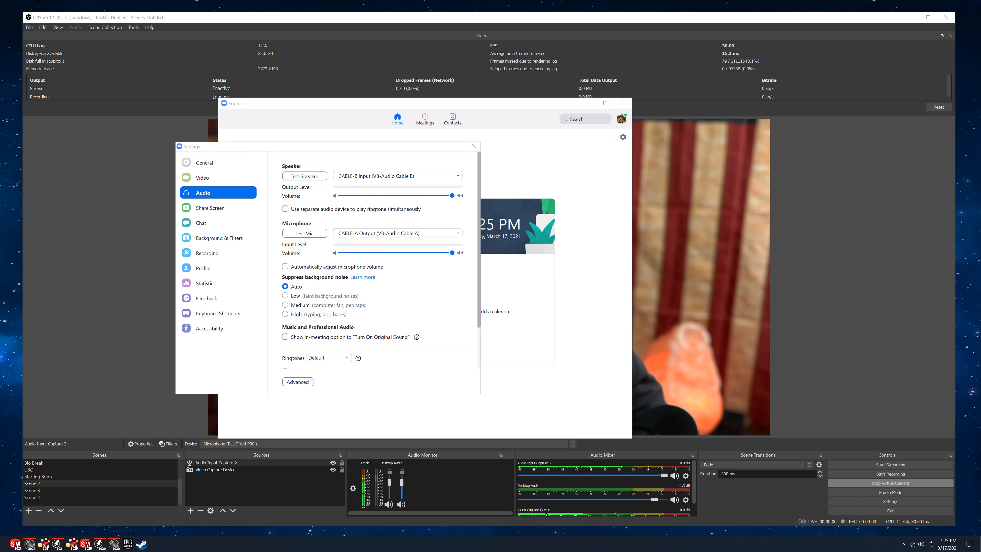
{"action": "left_click_drag", "start_coordinate": [371, 147], "coordinate": [55, 114]}
{"action": "left_click_drag", "start_coordinate": [518, 103], "coordinate": [49, 89]}
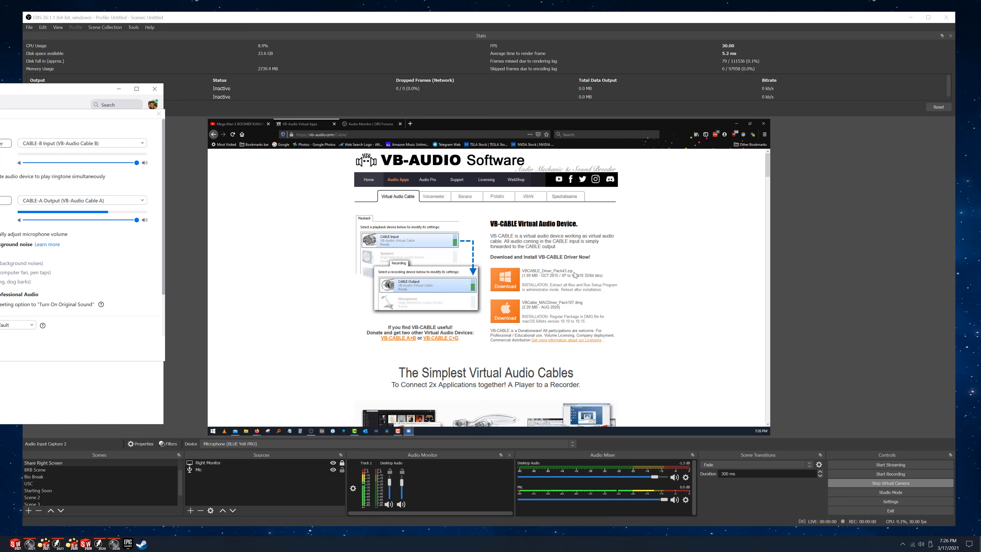
Look through the VB-Audio page down to the additional virtual cables A to D, and close the Zoom settings.
{"action": "left_click", "coordinate": [708, 278]}
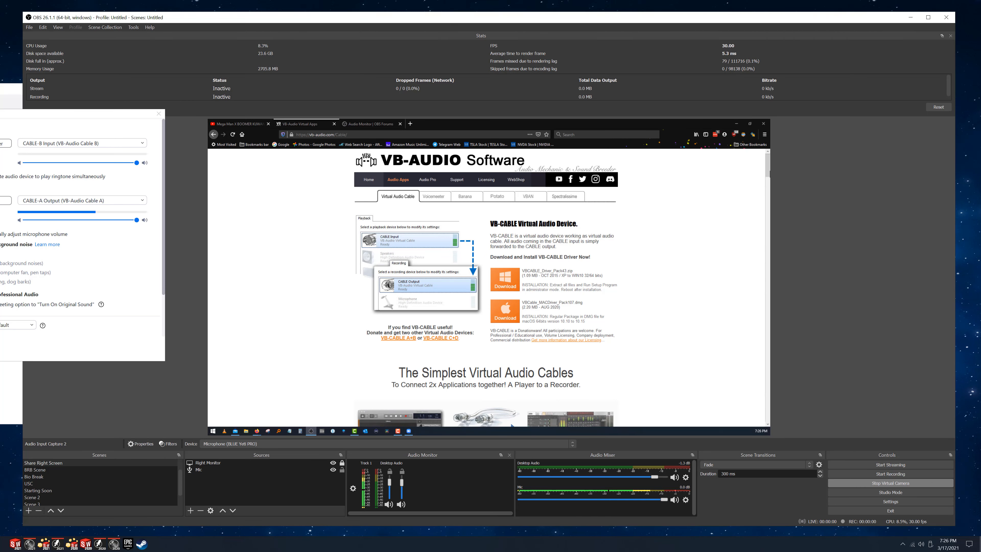
{"action": "left_click_drag", "start_coordinate": [768, 161], "coordinate": [768, 199]}
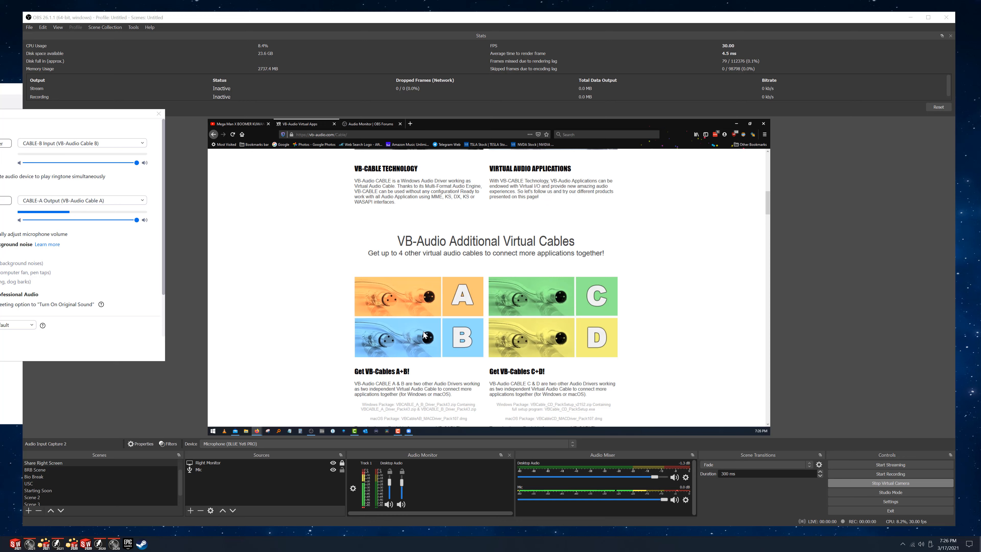
{"action": "left_click", "coordinate": [158, 114]}
{"action": "left_click_drag", "start_coordinate": [4, 88], "coordinate": [0, 90]}
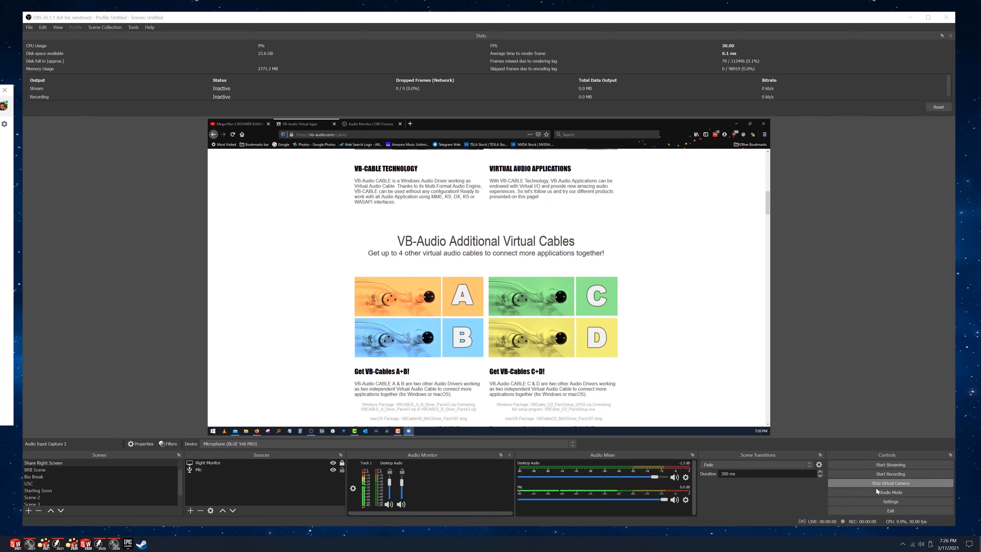
Open the Windows Sound settings and review the playback devices down to CABLE-A Input and CABLE-B Input.
{"action": "right_click", "coordinate": [922, 546]}
{"action": "left_click", "coordinate": [912, 524]}
{"action": "left_click", "coordinate": [474, 136]}
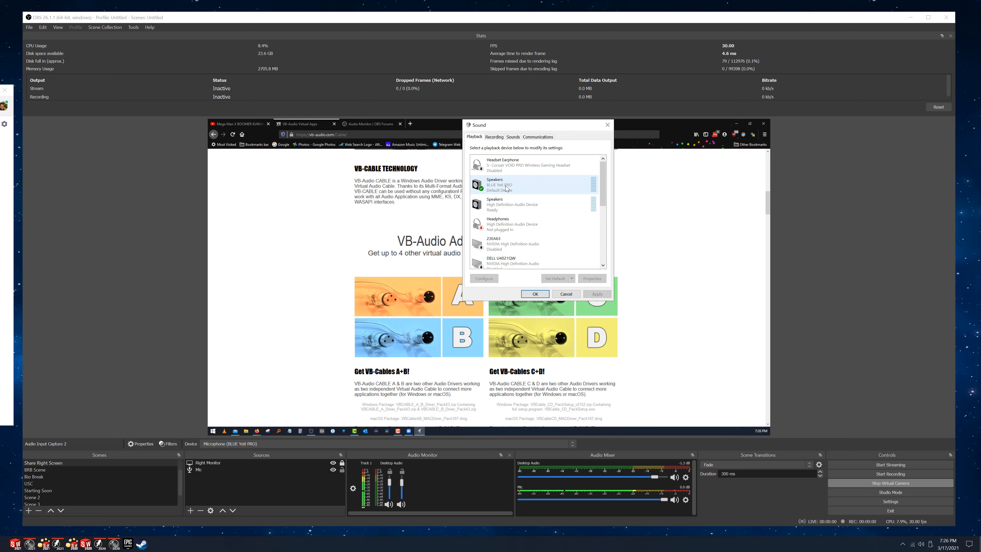
{"action": "left_click", "coordinate": [497, 137]}
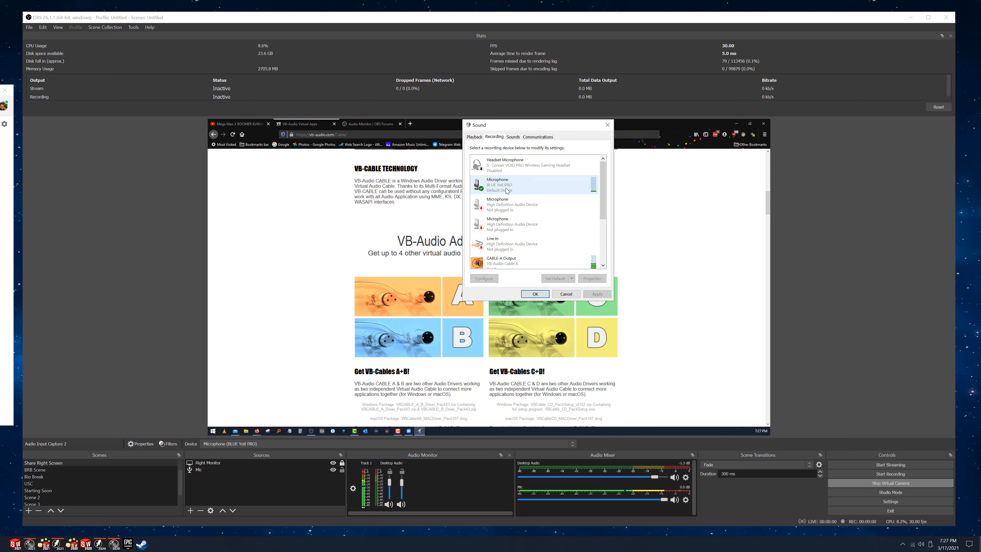
{"action": "left_click", "coordinate": [475, 137]}
{"action": "scroll", "coordinate": [529, 203], "scroll_direction": "down", "scroll_amount": 3}
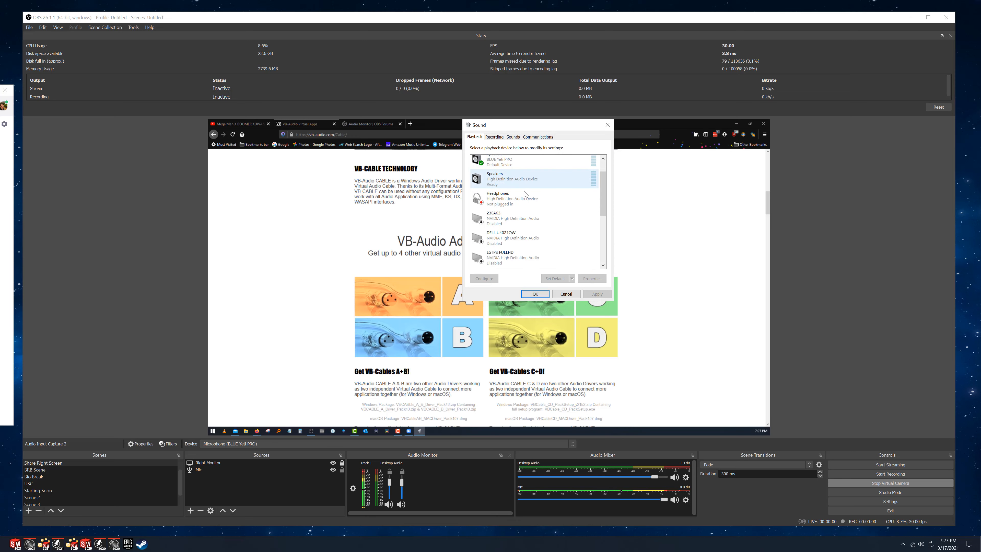
{"action": "scroll", "coordinate": [527, 205], "scroll_direction": "down", "scroll_amount": 1}
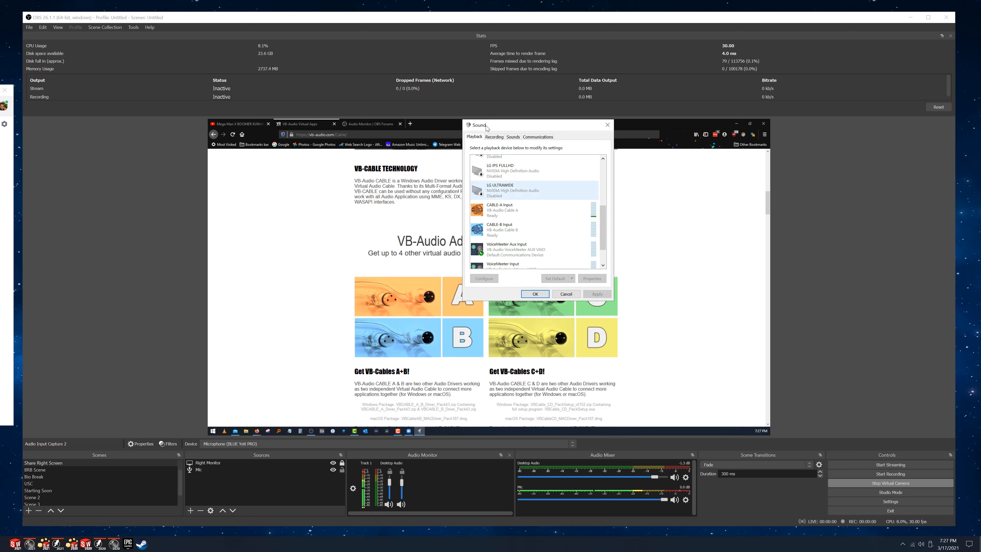
Review the CABLE-A Output and CABLE-B Output recording devices and close the Windows Sound settings.
{"action": "left_click", "coordinate": [494, 138]}
{"action": "left_click_drag", "start_coordinate": [604, 201], "coordinate": [604, 238]}
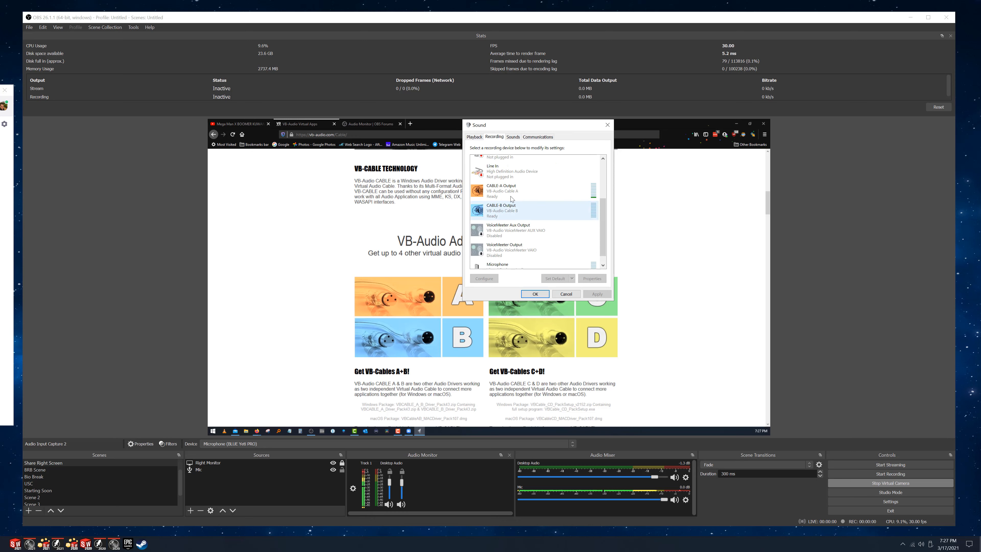
{"action": "left_click", "coordinate": [498, 207]}
{"action": "left_click", "coordinate": [503, 199]}
{"action": "left_click", "coordinate": [506, 205]}
{"action": "left_click", "coordinate": [607, 125]}
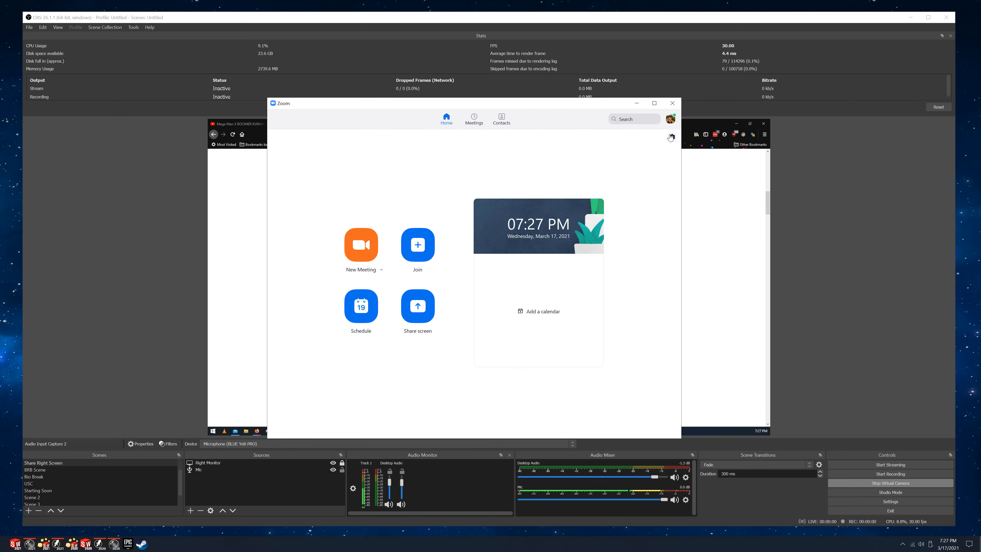
Check the speaker and microphone devices in Zoom's audio settings and close the settings window.
{"action": "left_click", "coordinate": [671, 137]}
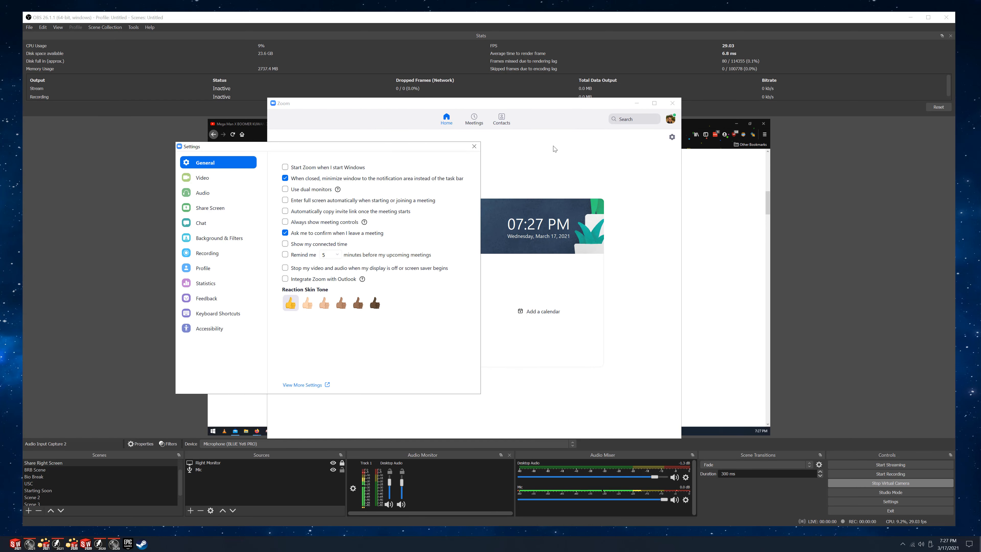
{"action": "left_click", "coordinate": [394, 193]}
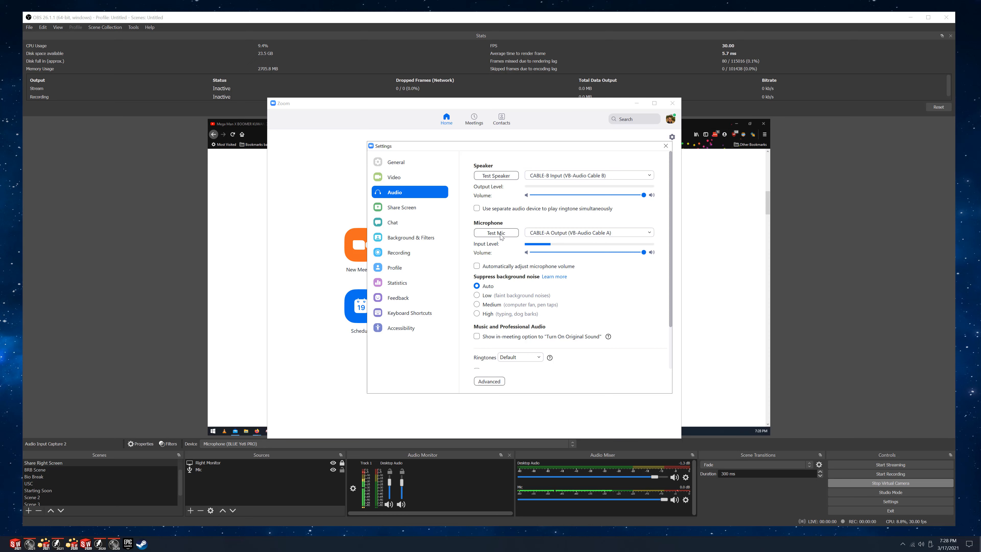
{"action": "left_click", "coordinate": [665, 146]}
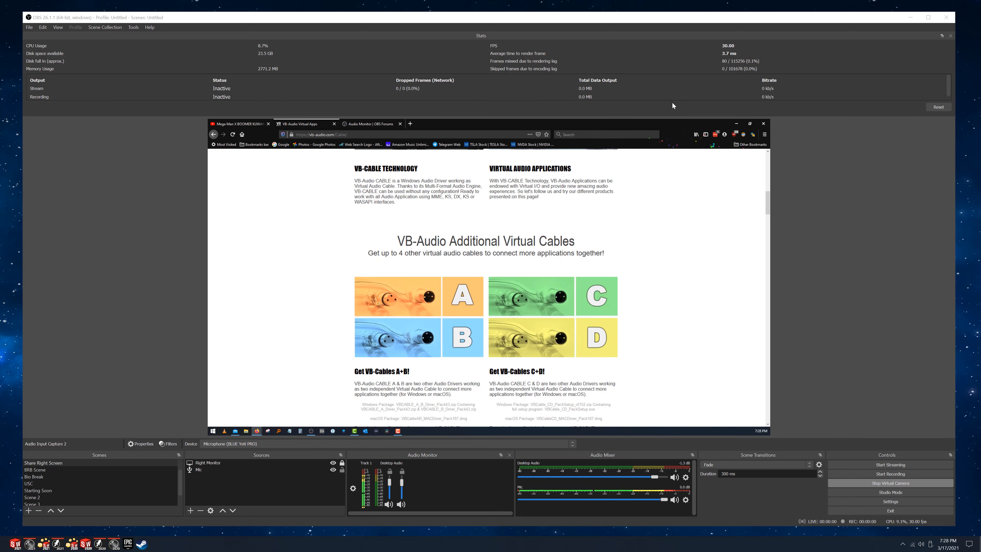
View the Audio Monitor plugin page on the OBS forums in the browser.
{"action": "left_click", "coordinate": [365, 123]}
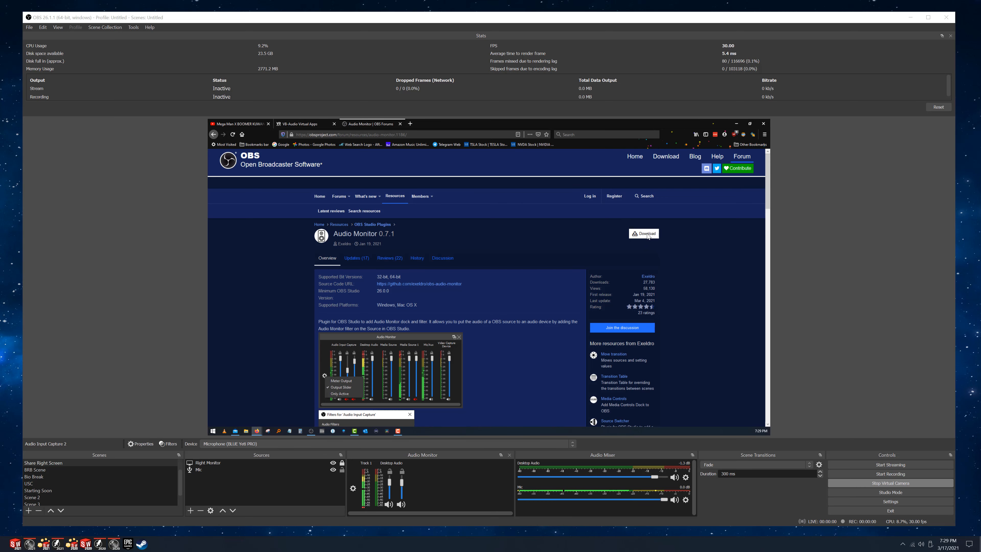
{"action": "key", "text": "Up"}
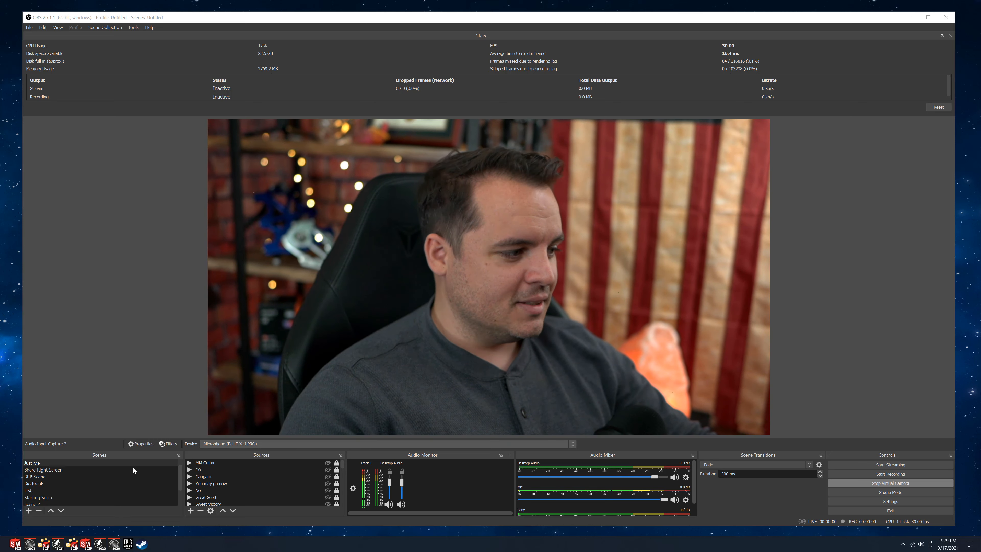
Add an Audio Monitor filter to Audio Input Capture 2 in Scene 2 and set its device to CABLE-A Input (VB-Audio Cable A).
{"action": "scroll", "coordinate": [54, 468], "scroll_direction": "down", "scroll_amount": 1}
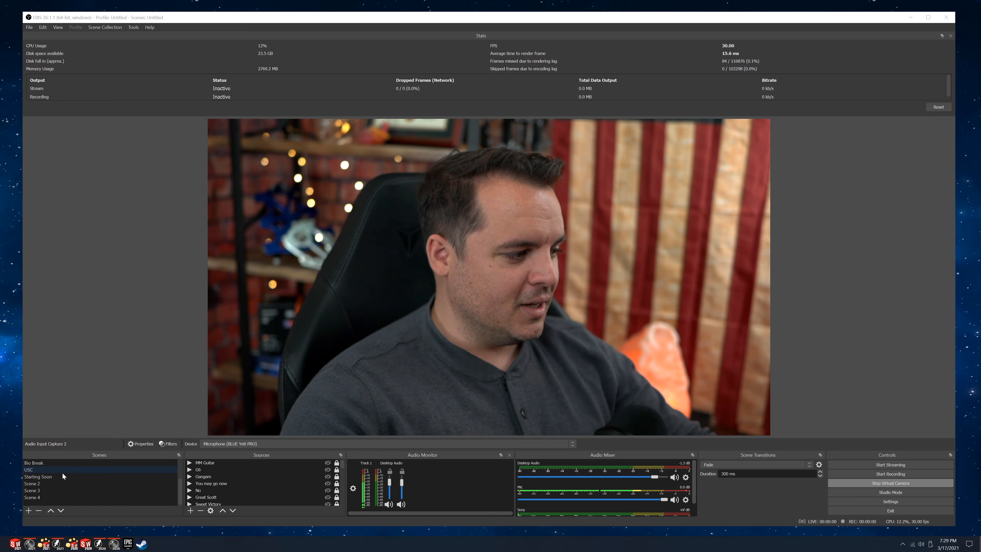
{"action": "left_click", "coordinate": [40, 483]}
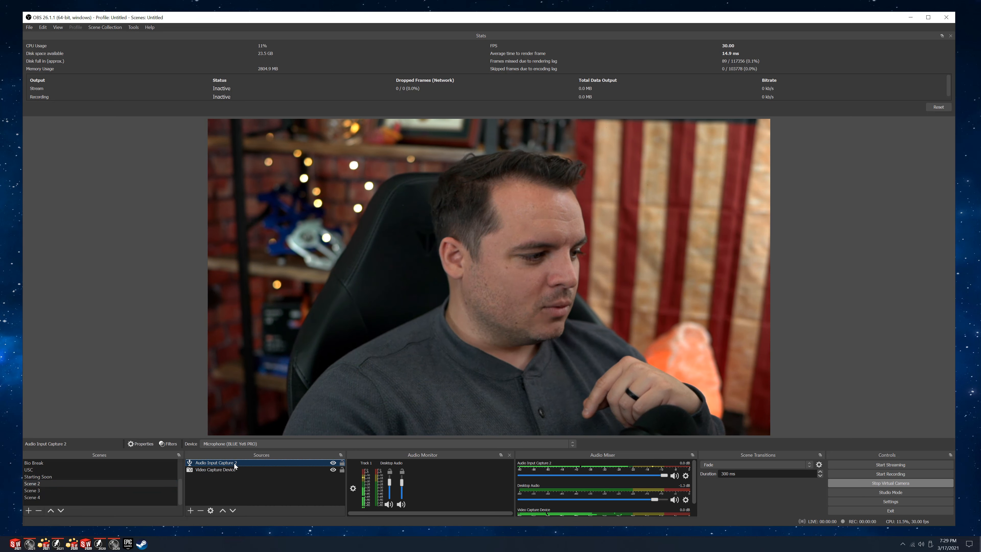
{"action": "right_click", "coordinate": [234, 463]}
{"action": "left_click", "coordinate": [254, 448]}
{"action": "left_click", "coordinate": [332, 405]}
{"action": "left_click", "coordinate": [351, 409]}
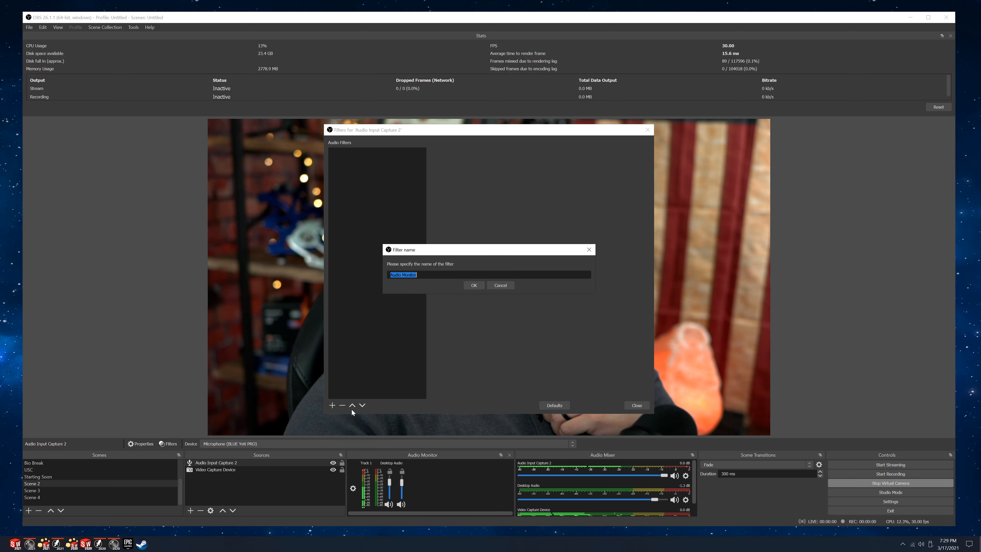
{"action": "left_click", "coordinate": [476, 286]}
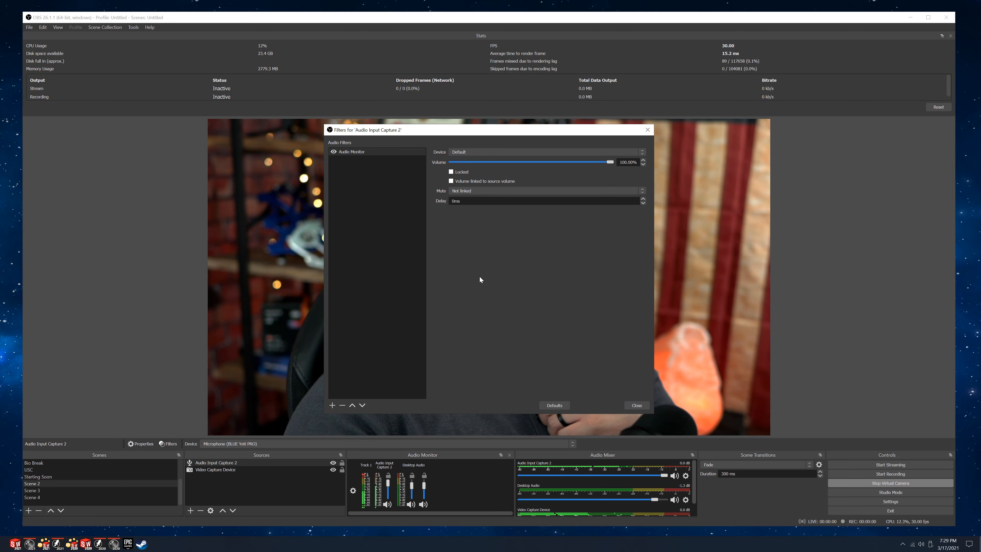
{"action": "left_click", "coordinate": [477, 149]}
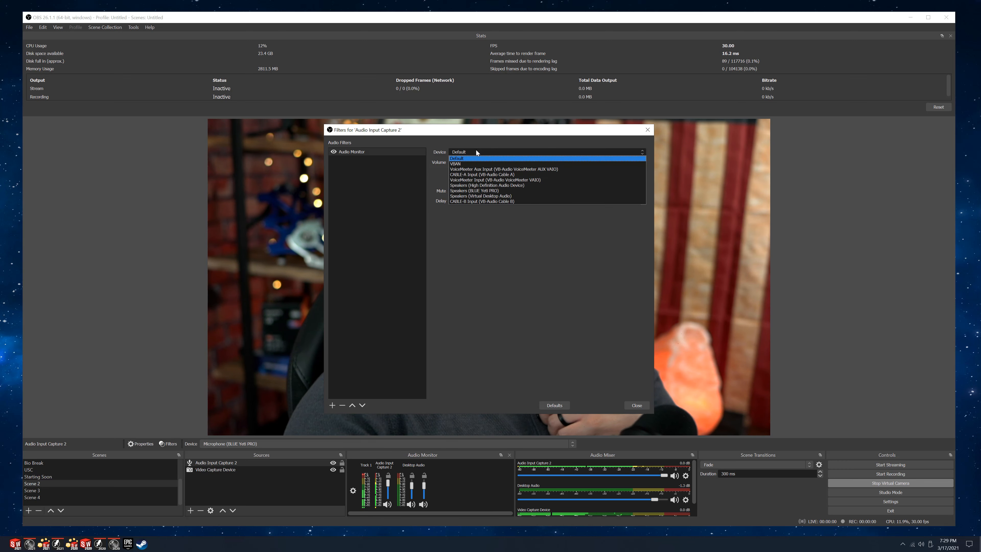
{"action": "left_click", "coordinate": [482, 175]}
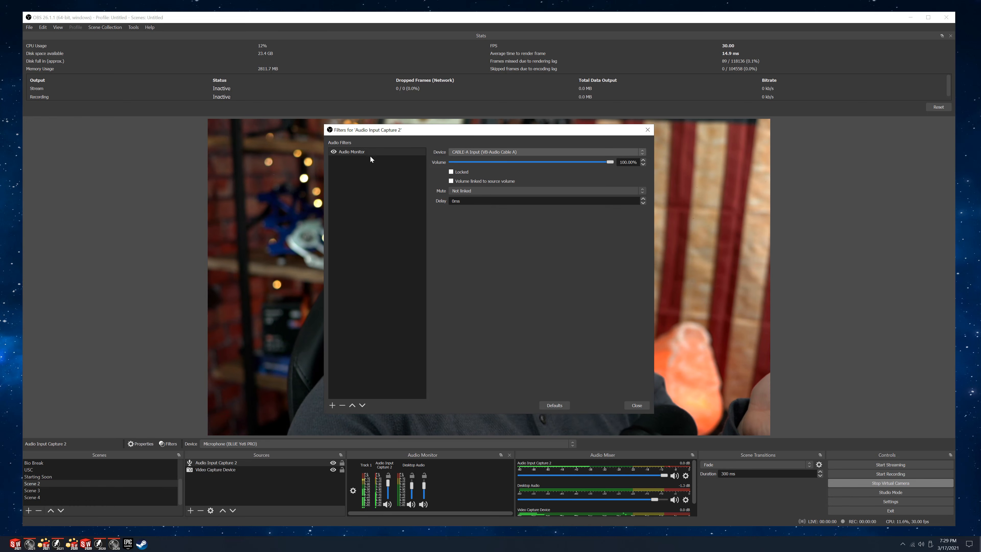
Add a second Audio Monitor filter named Audio Monitor 2 with Speakers (BLUE Yeti PRO) as its device, and move the filters window aside.
{"action": "left_click", "coordinate": [332, 404]}
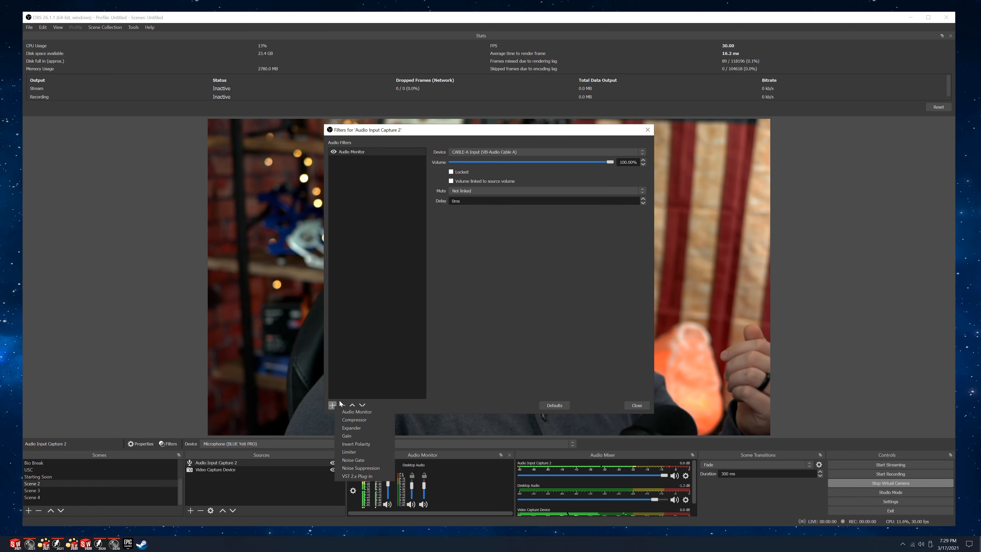
{"action": "left_click", "coordinate": [357, 409]}
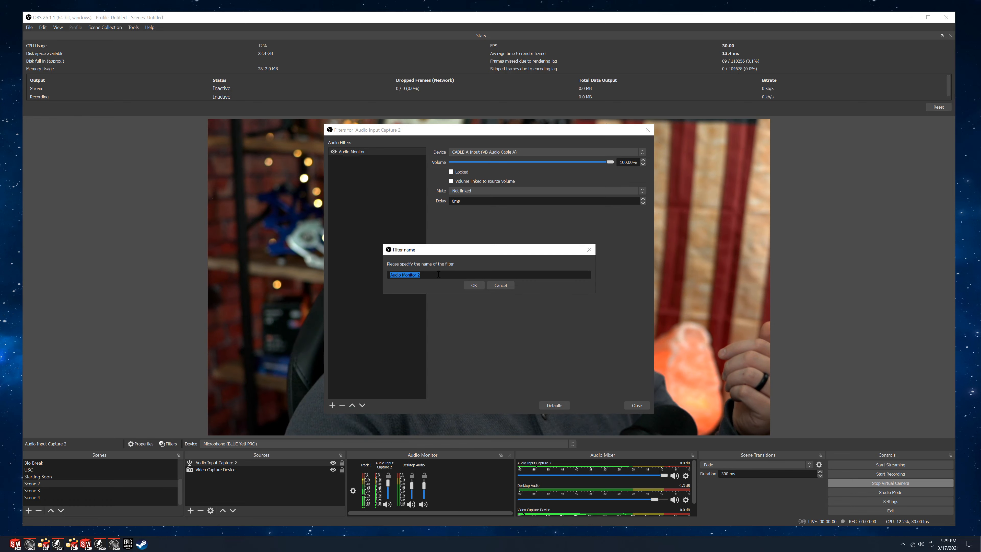
{"action": "left_click", "coordinate": [474, 285]}
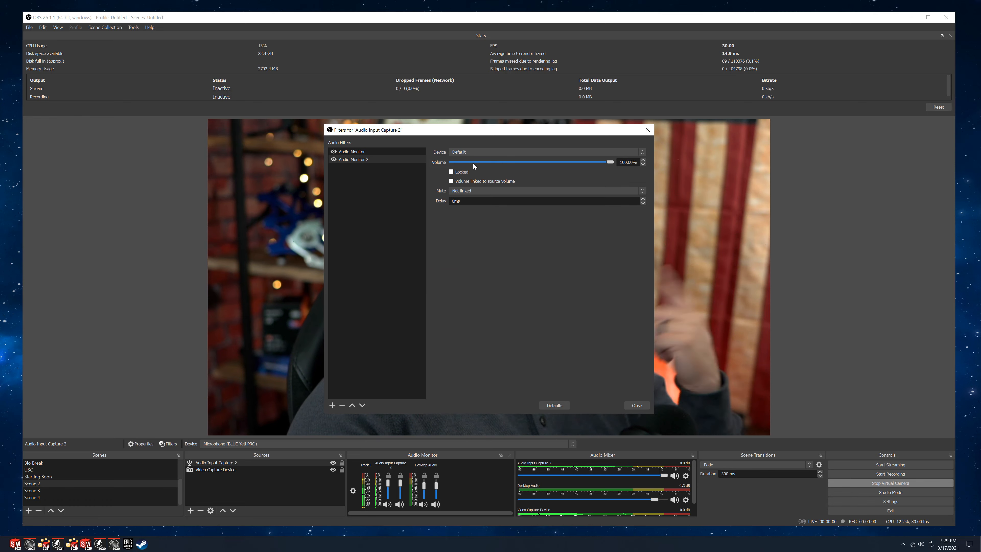
{"action": "left_click", "coordinate": [473, 151]}
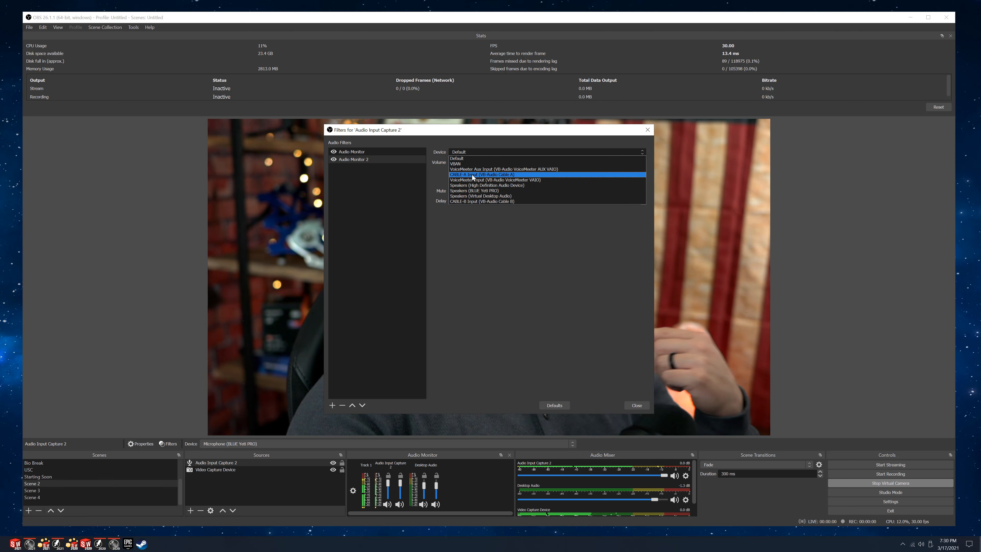
{"action": "left_click", "coordinate": [471, 190]}
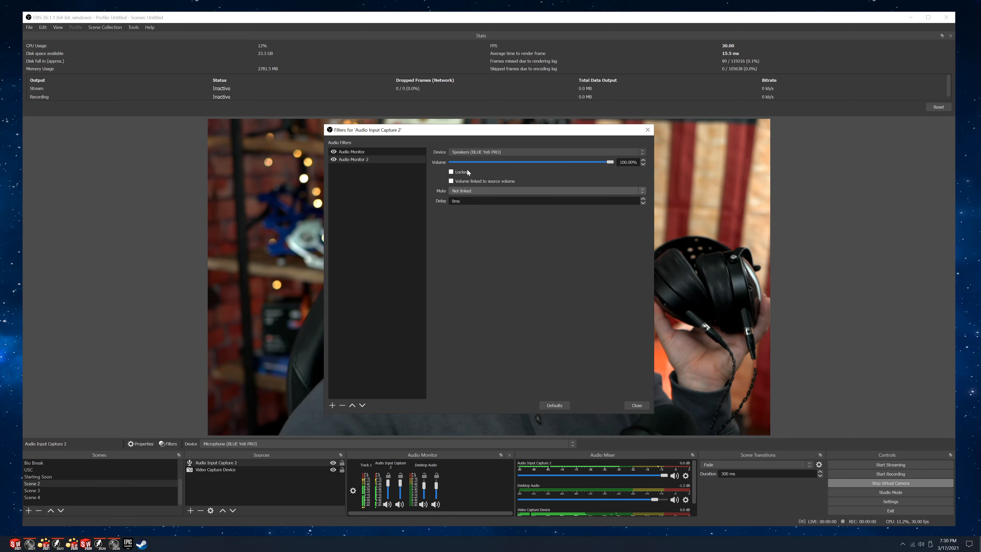
{"action": "left_click_drag", "start_coordinate": [350, 127], "coordinate": [92, 125]}
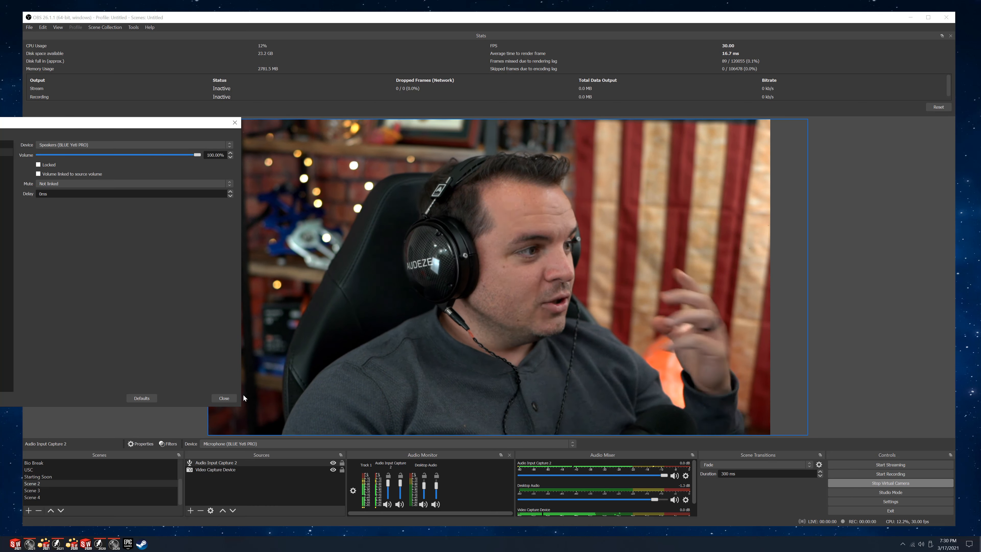
Remove the Audio Monitor 2 filter from Audio Input Capture 2, close the filters window and deselect the source.
{"action": "right_click", "coordinate": [1, 152]}
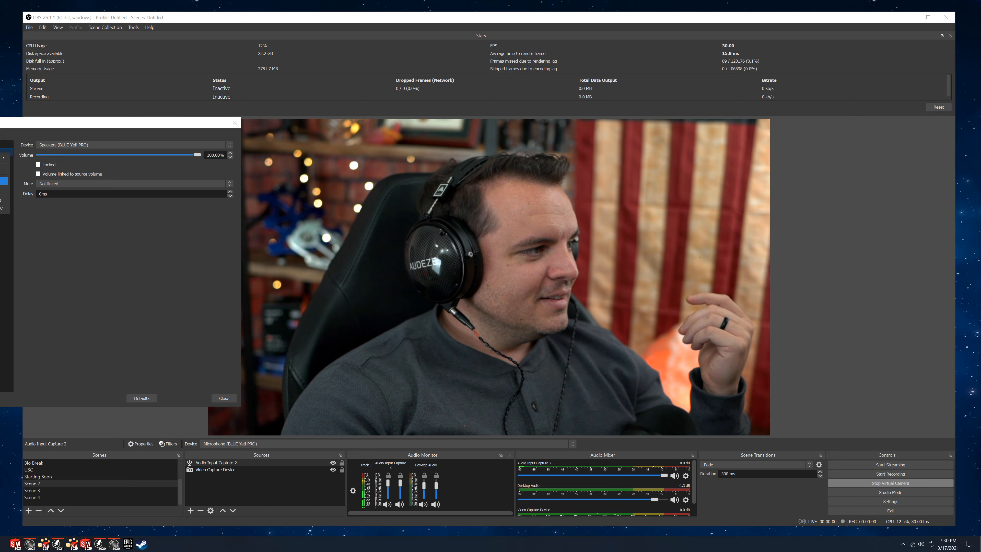
{"action": "left_click", "coordinate": [3, 188]}
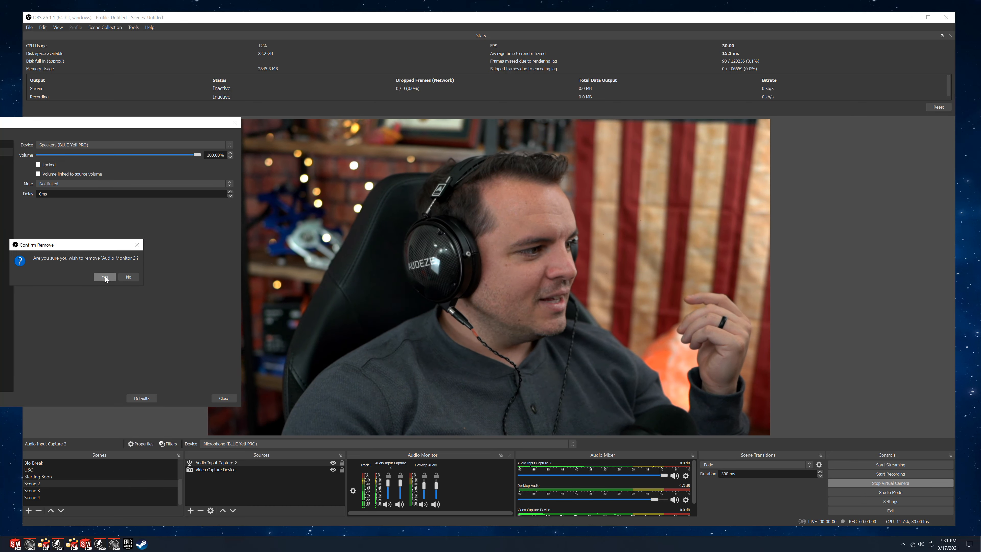
{"action": "left_click", "coordinate": [105, 276]}
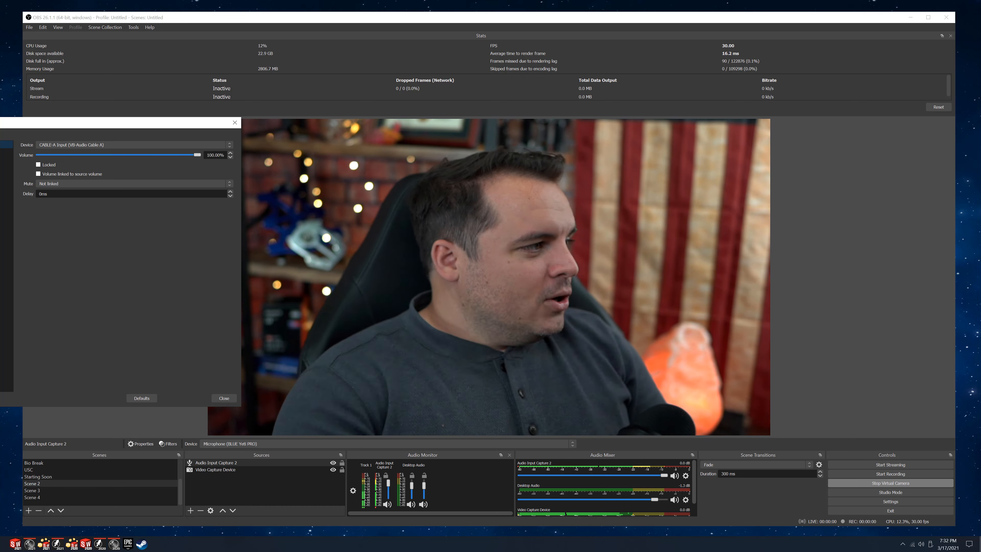
{"action": "left_click_drag", "start_coordinate": [133, 123], "coordinate": [560, 134]}
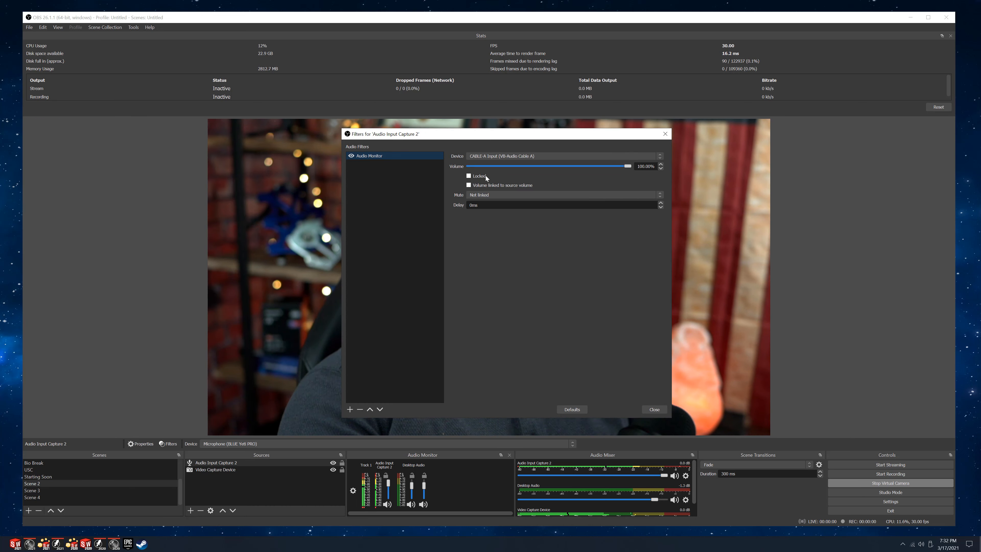
{"action": "key", "text": "Escape"}
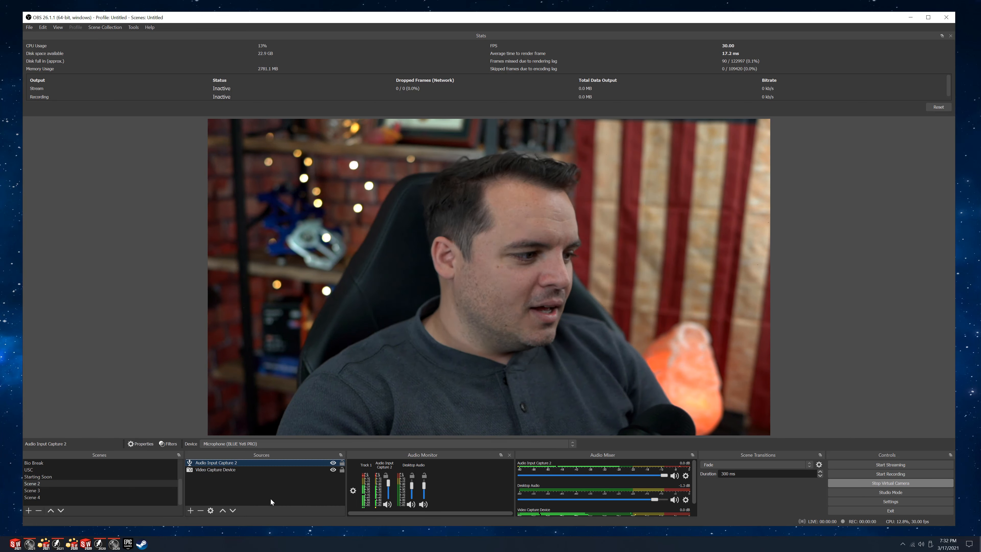
{"action": "left_click", "coordinate": [240, 488]}
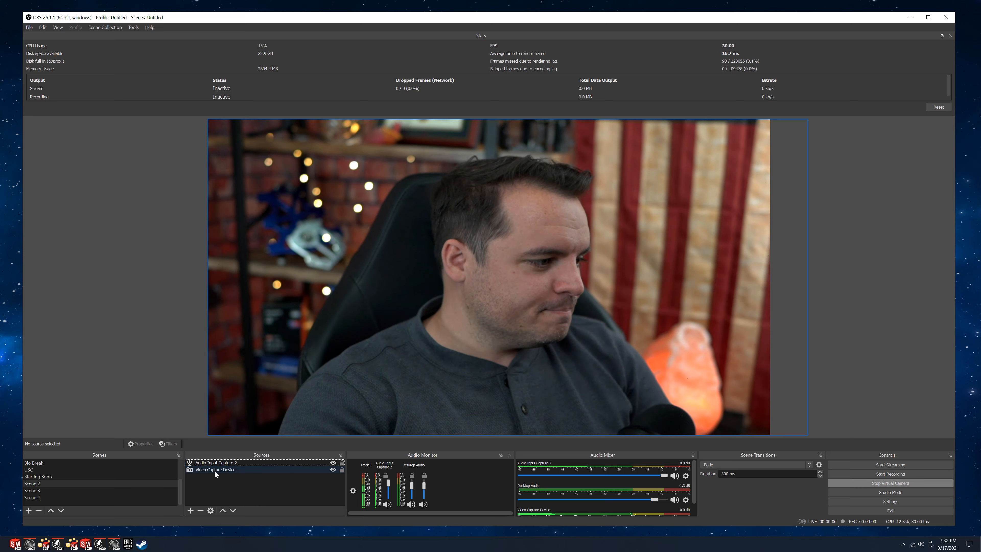
Switch to Scene 3 and check the Audio Monitor filter on its Audio Input Capture 2 source.
{"action": "left_click", "coordinate": [33, 490]}
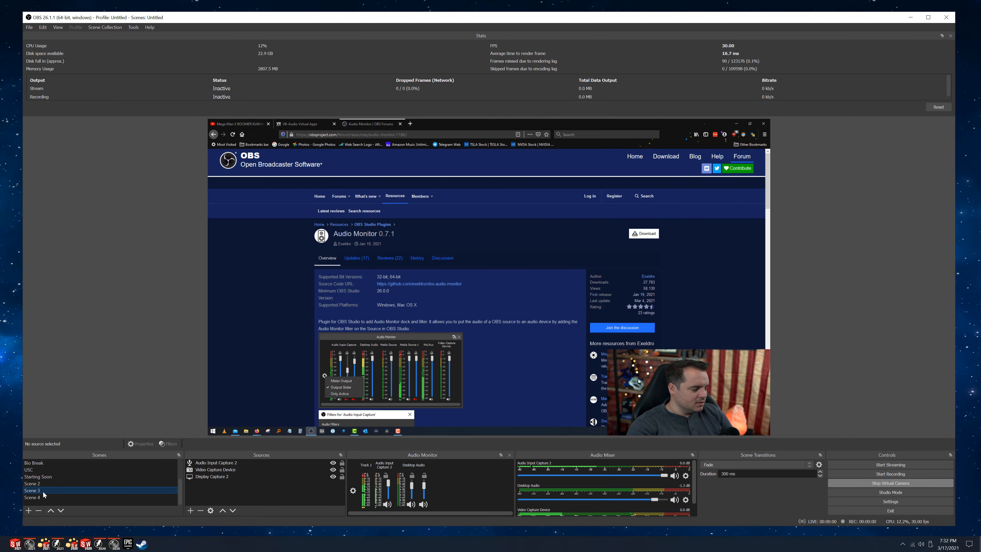
{"action": "left_click", "coordinate": [212, 464]}
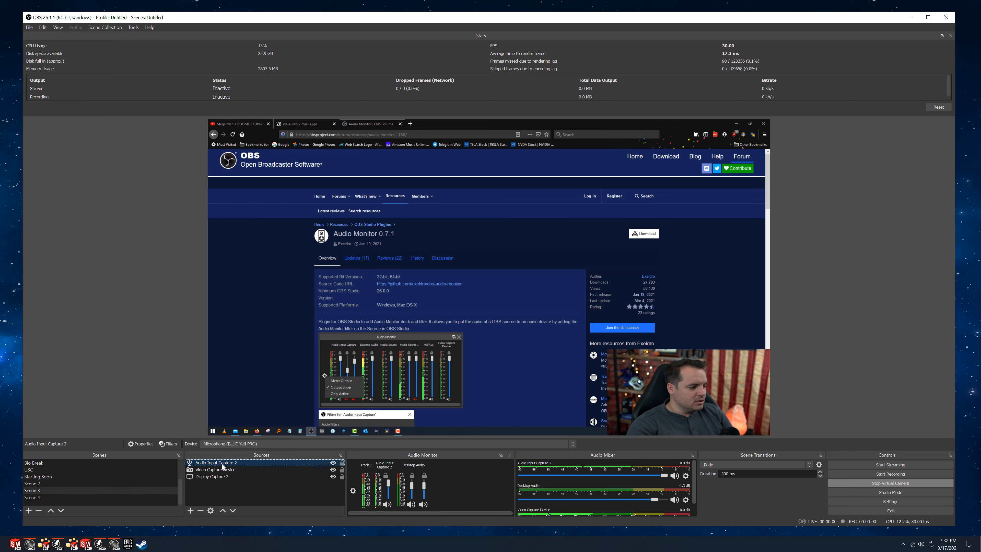
{"action": "right_click", "coordinate": [222, 464]}
{"action": "left_click", "coordinate": [236, 451]}
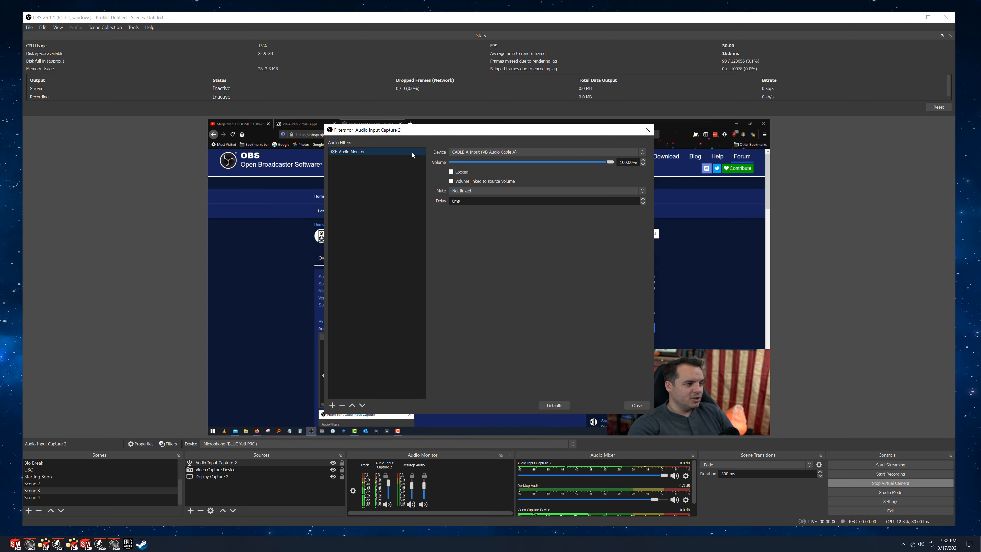
{"action": "left_click", "coordinate": [647, 130]}
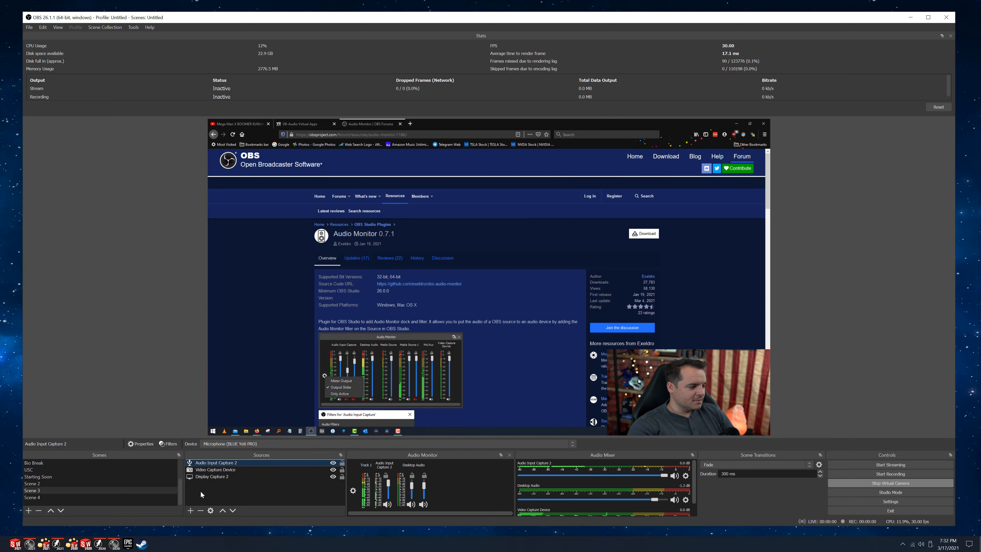
View Scene 4, return to Scene 2 and briefly open the filters of Audio Input Capture 2 from the audio mixer.
{"action": "left_click", "coordinate": [35, 498]}
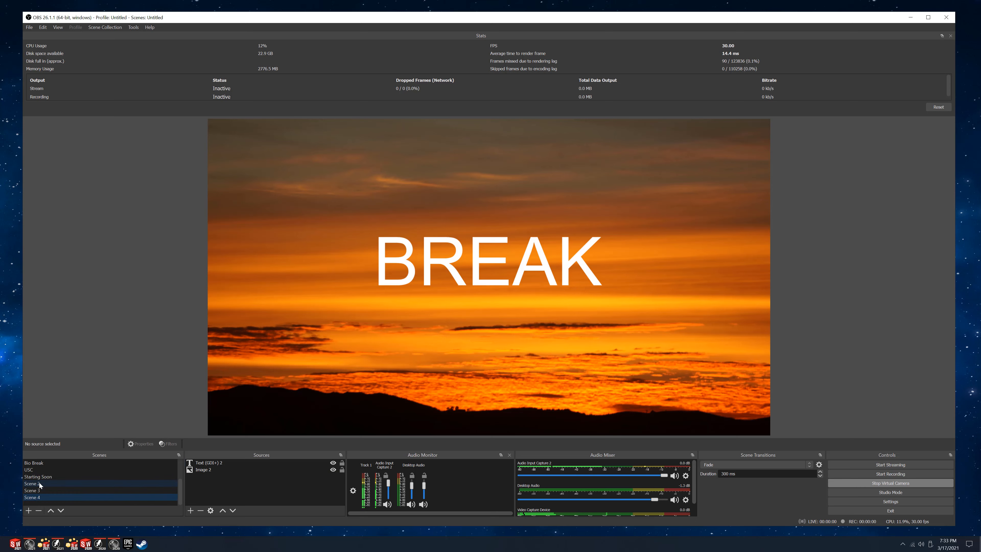
{"action": "left_click", "coordinate": [39, 483]}
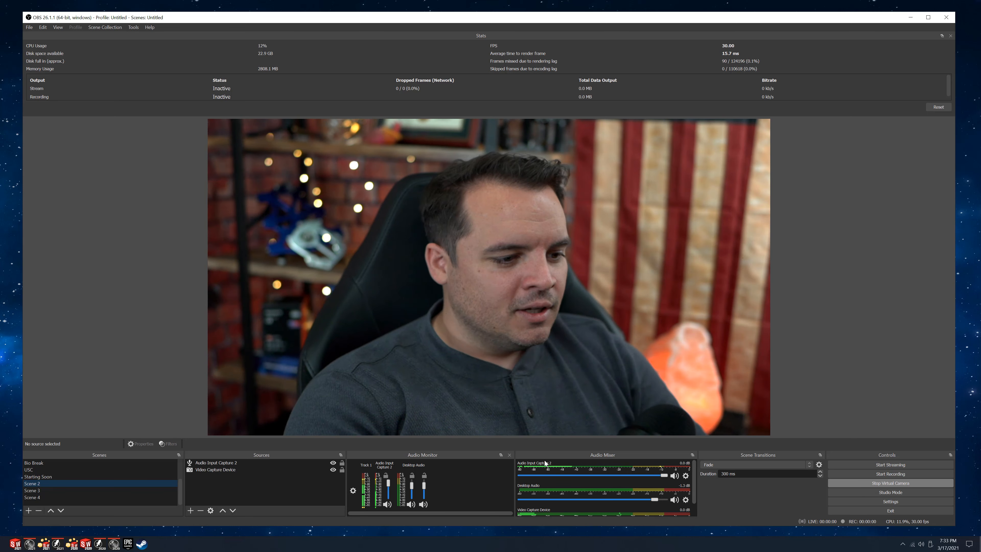
{"action": "left_click", "coordinate": [685, 476]}
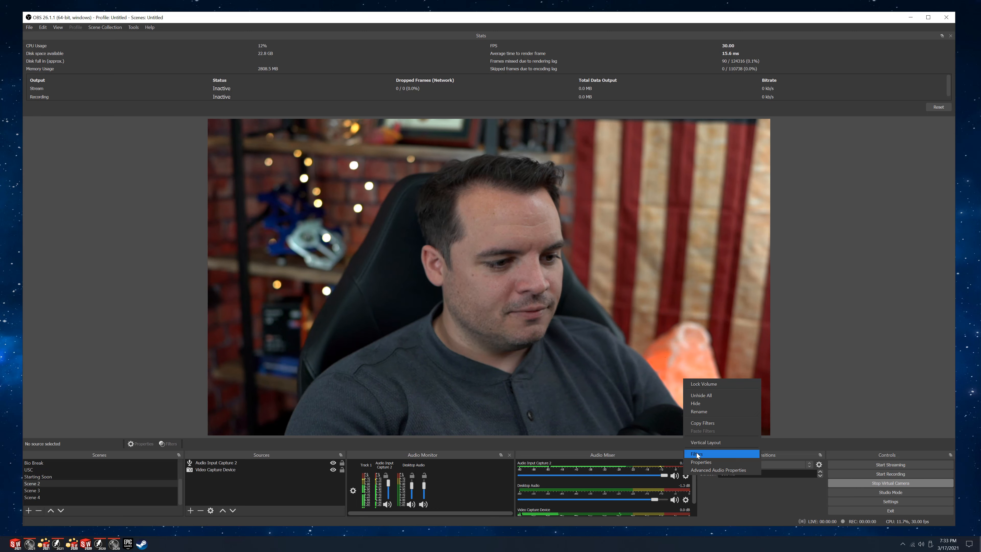
{"action": "left_click", "coordinate": [697, 454]}
{"action": "left_click", "coordinate": [651, 134]}
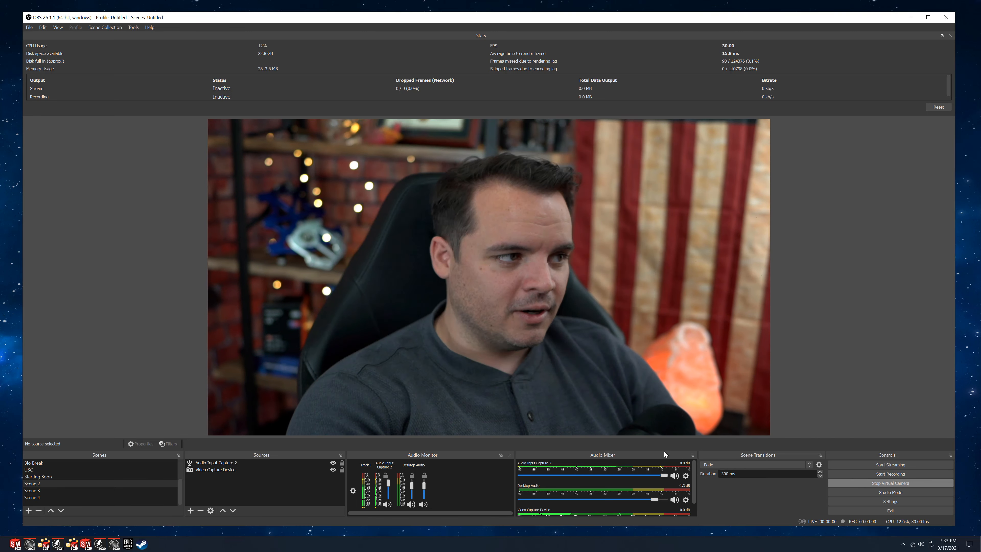
Review the audio monitoring setting of Audio Input Capture 2 in the advanced audio properties, and close the dialog.
{"action": "left_click", "coordinate": [685, 475]}
{"action": "left_click", "coordinate": [720, 469]}
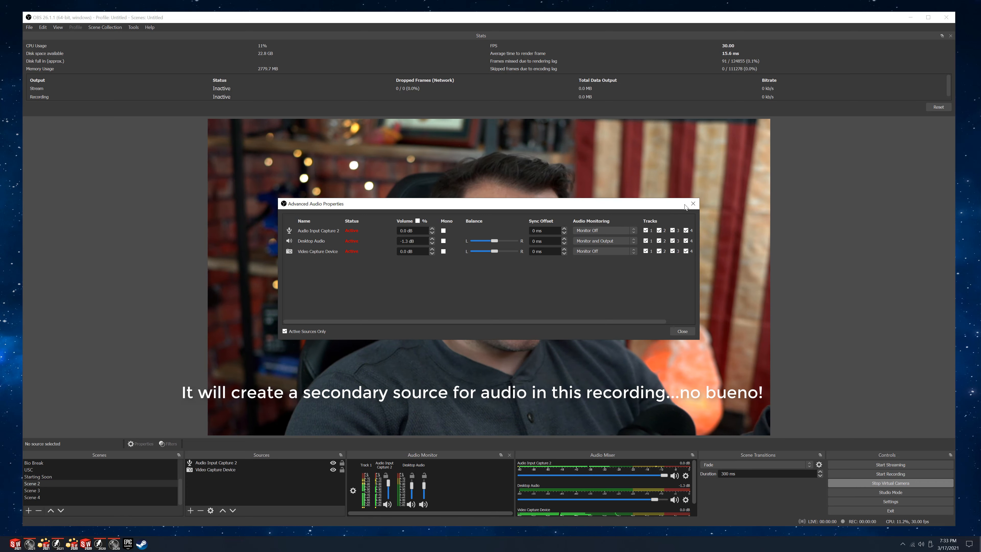
{"action": "left_click", "coordinate": [693, 204]}
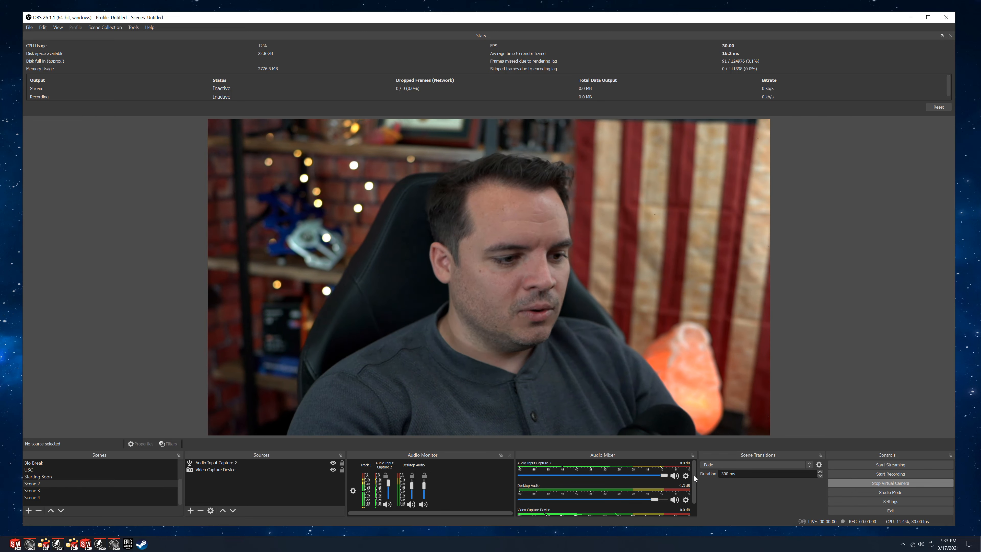
Look through the audio mixer's sources and review the Desktop Audio monitoring setting in the advanced audio properties.
{"action": "scroll", "coordinate": [694, 485], "scroll_direction": "down", "scroll_amount": 2}
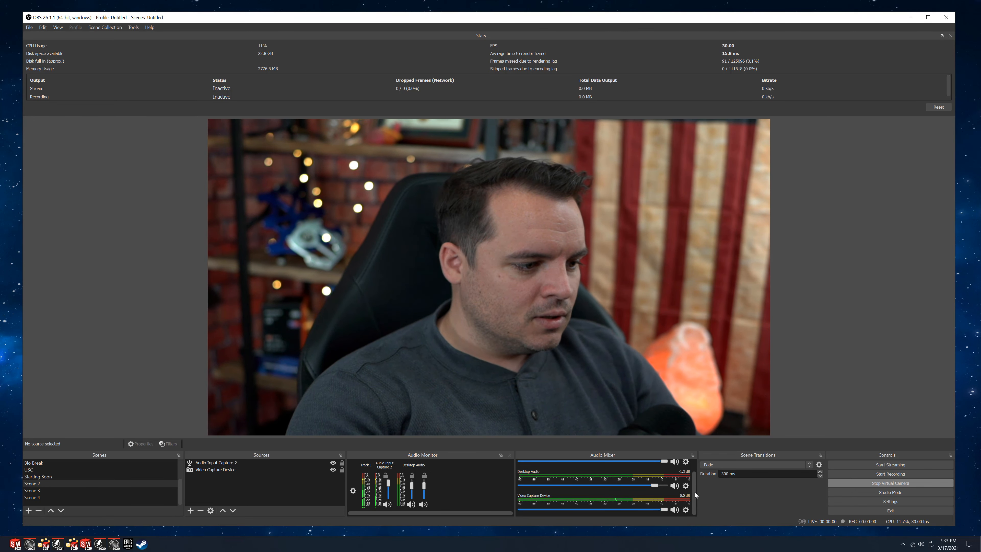
{"action": "scroll", "coordinate": [694, 483], "scroll_direction": "up", "scroll_amount": 2}
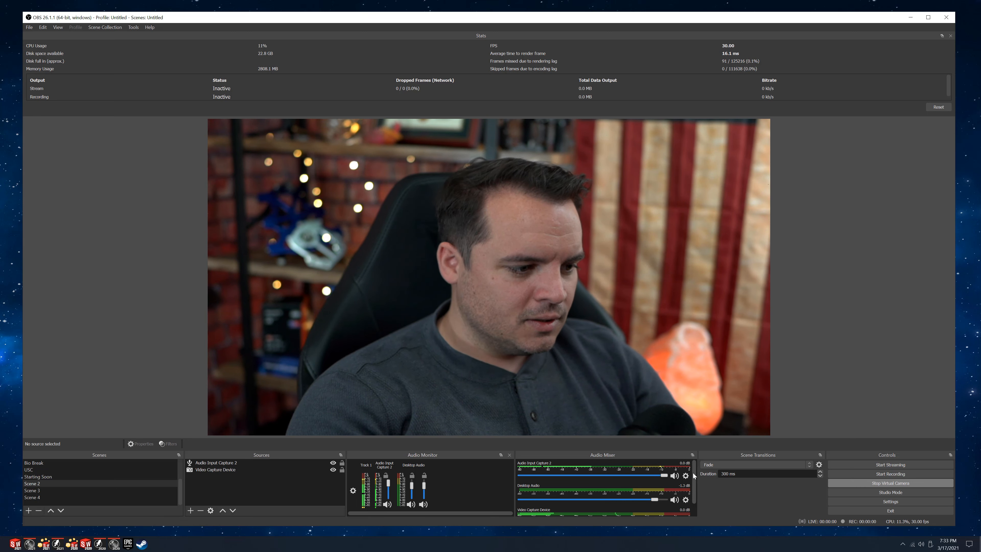
{"action": "left_click", "coordinate": [686, 501]}
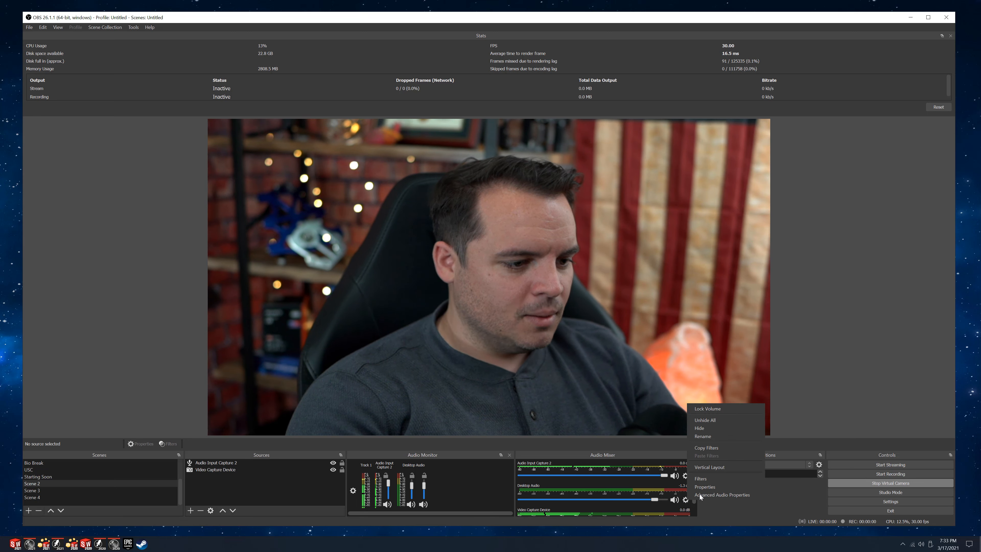
{"action": "left_click", "coordinate": [721, 494]}
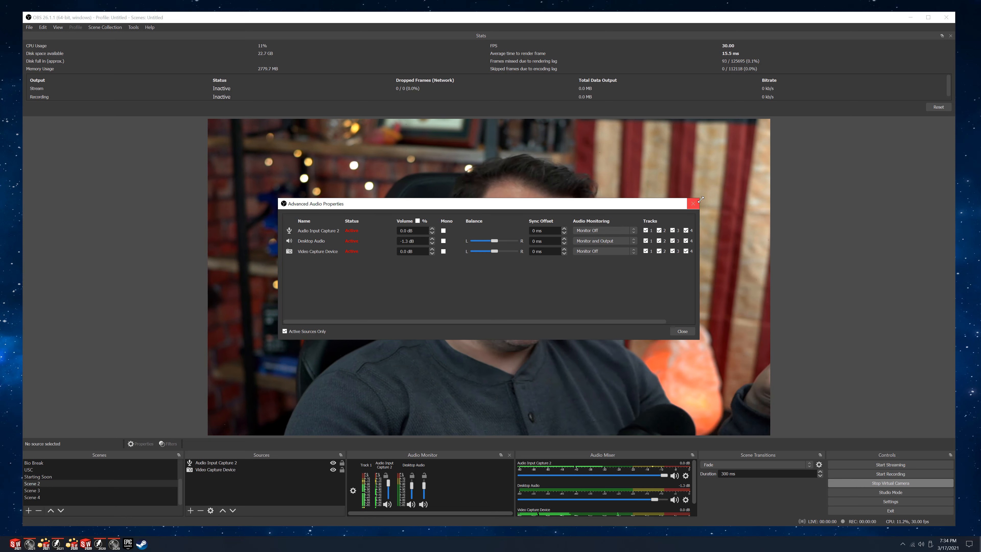
{"action": "left_click", "coordinate": [693, 203]}
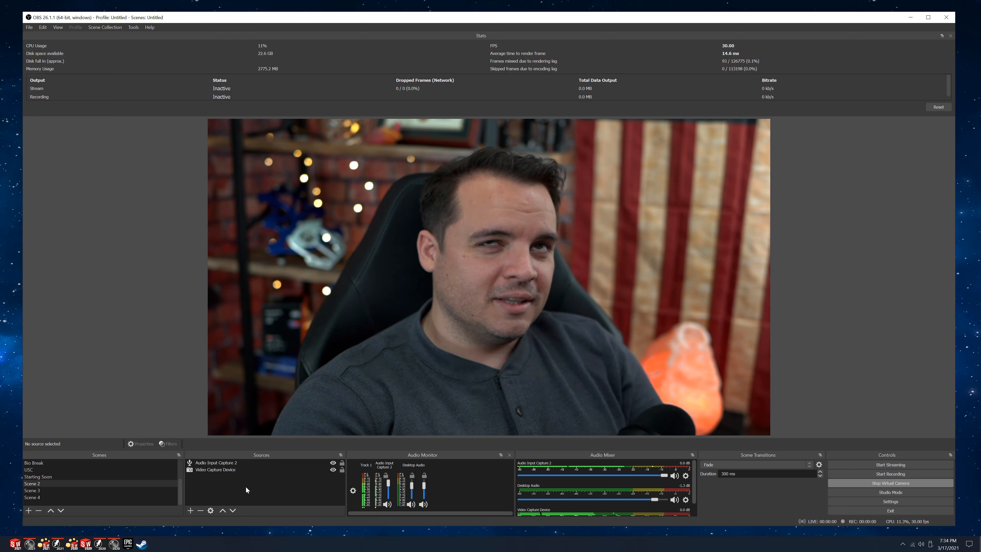
Add a new Media Source to Scene 2 with the default name, kept visible.
{"action": "left_click", "coordinate": [190, 510]}
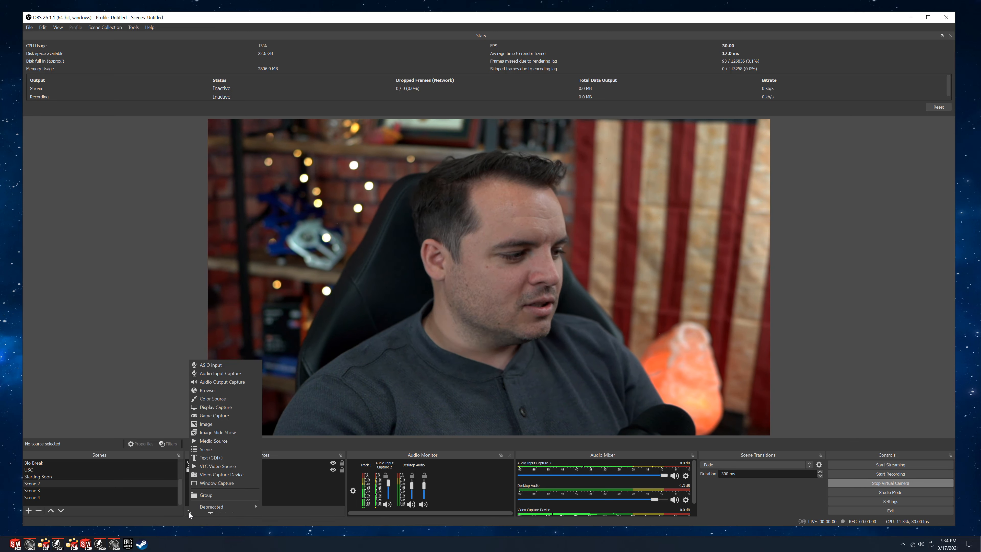
{"action": "left_click", "coordinate": [217, 441]}
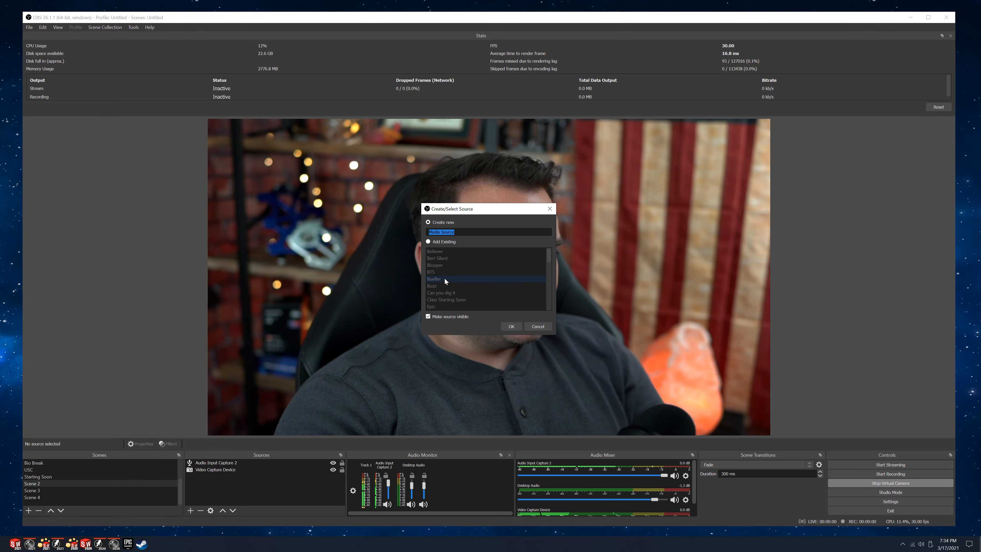
{"action": "left_click", "coordinate": [511, 326]}
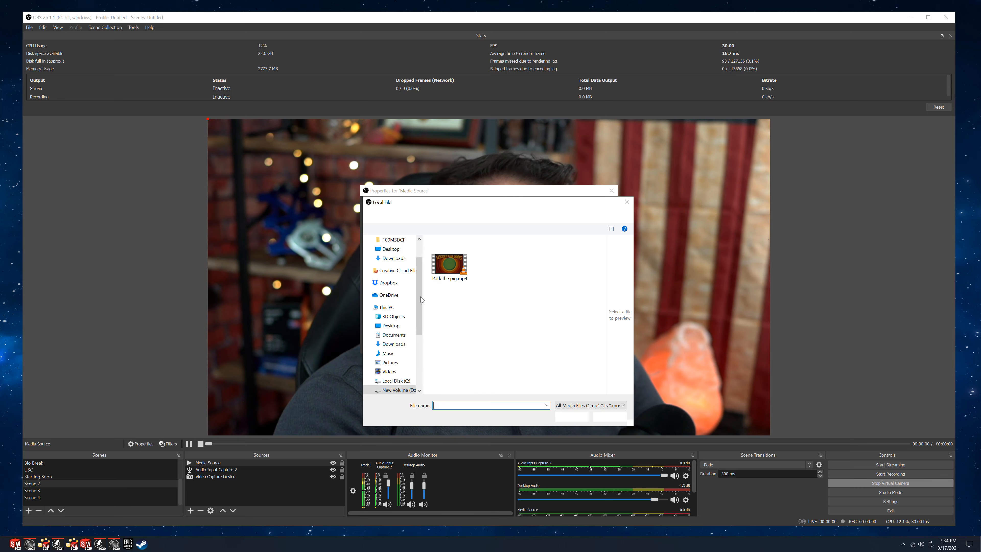
Show all file types in Camtasia Studio's Believer Overlay folder and load Believer Overlay.m4a as the Media Source's local file.
{"action": "left_click", "coordinate": [448, 266]}
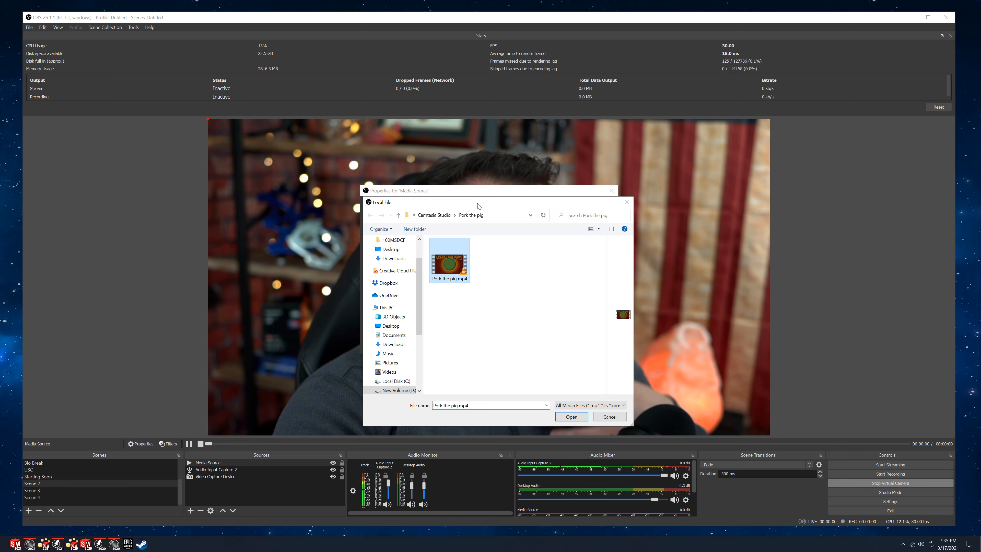
{"action": "left_click_drag", "start_coordinate": [386, 202], "coordinate": [176, 159]}
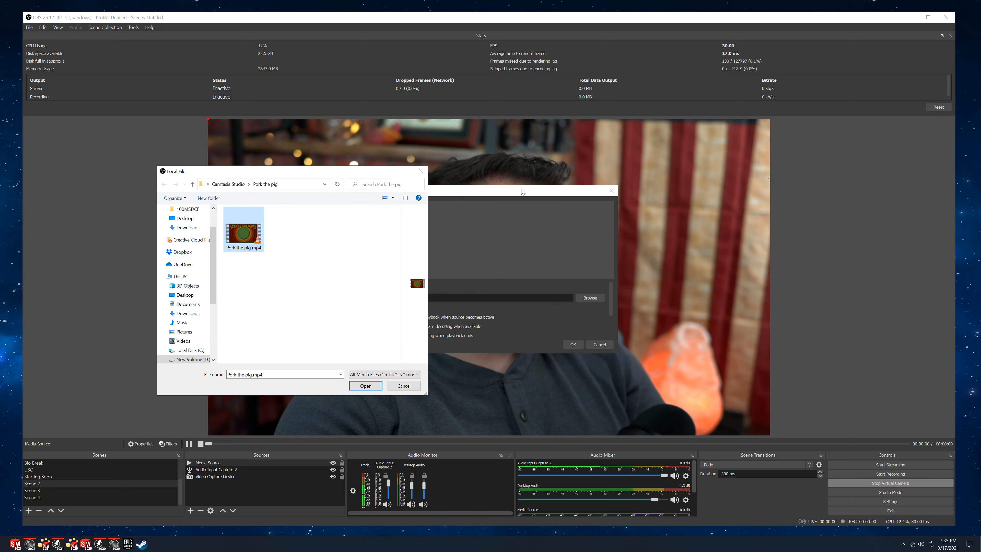
{"action": "left_click", "coordinate": [230, 184]}
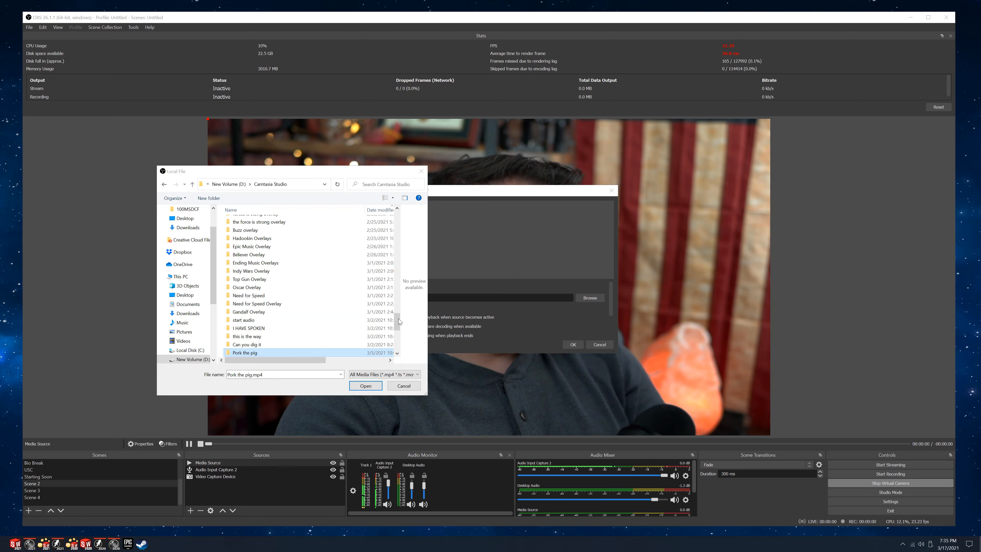
{"action": "scroll", "coordinate": [397, 315], "scroll_direction": "up", "scroll_amount": 3}
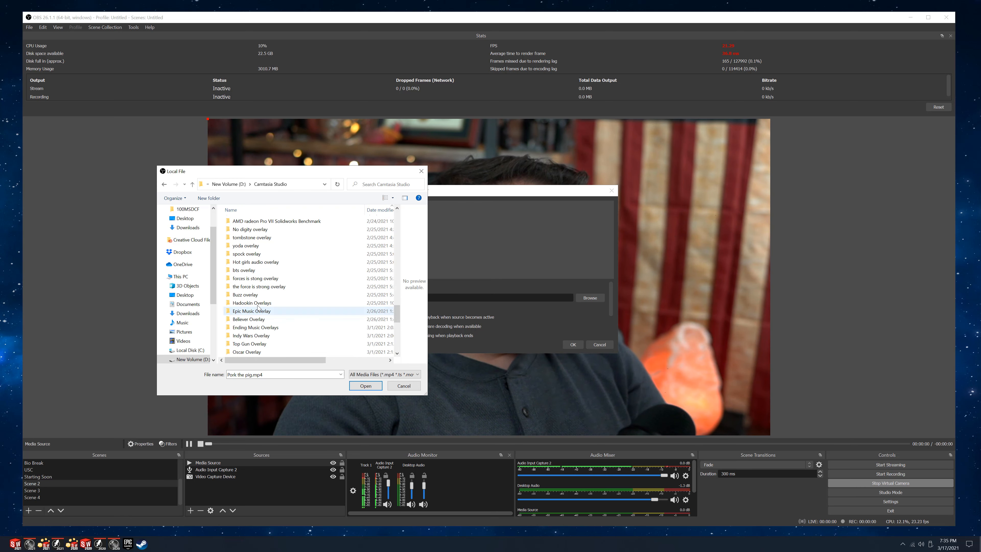
{"action": "double_click", "coordinate": [246, 319]}
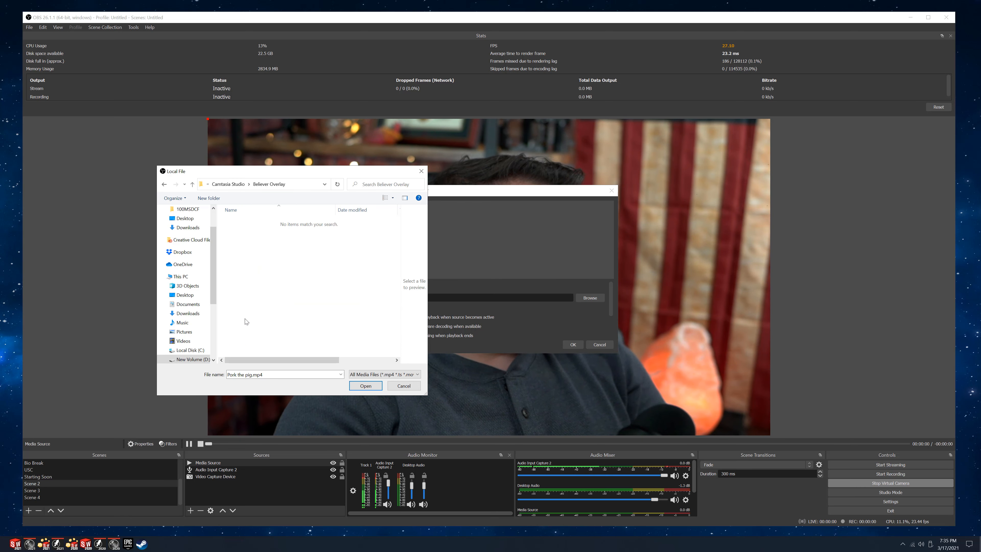
{"action": "left_click", "coordinate": [376, 376]}
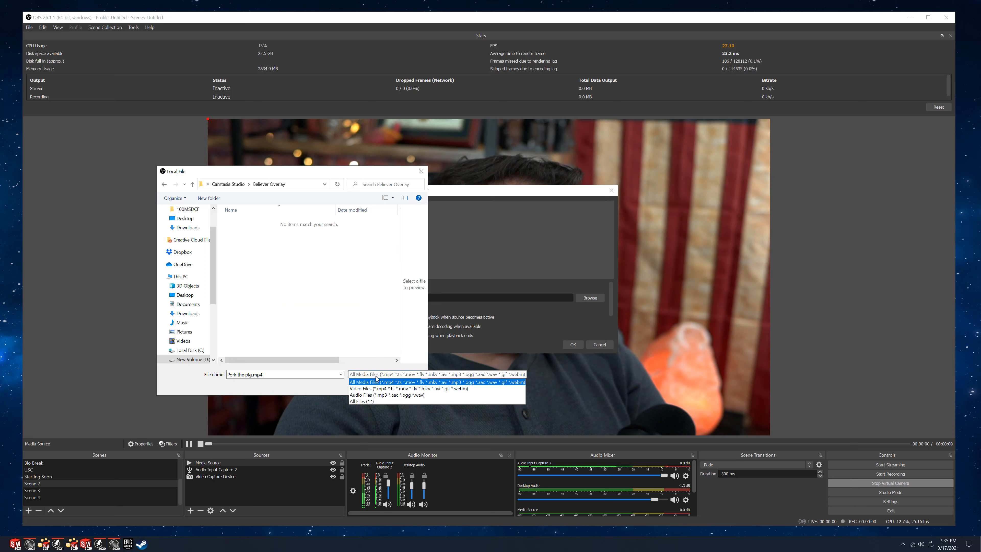
{"action": "left_click", "coordinate": [371, 402]}
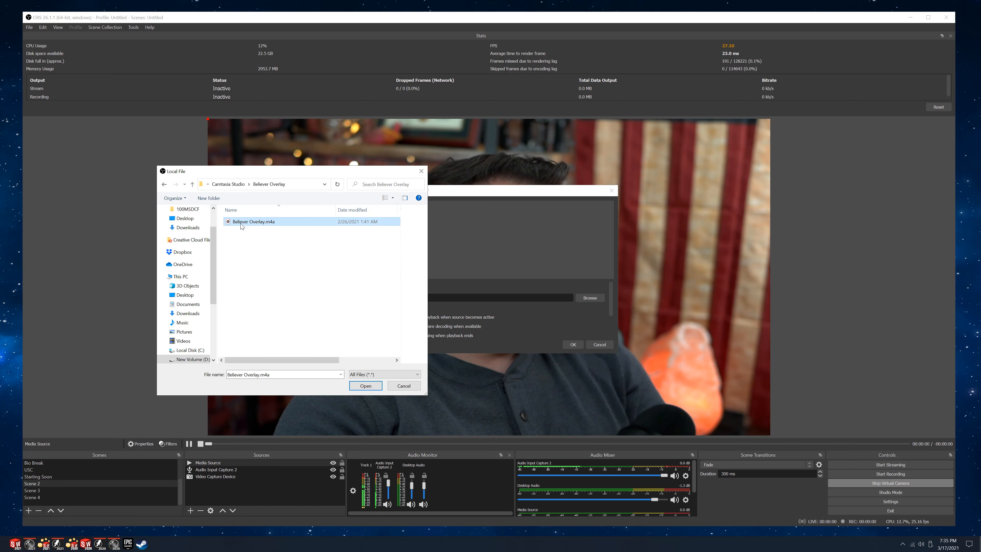
{"action": "left_click", "coordinate": [363, 387]}
{"action": "left_click", "coordinate": [574, 345]}
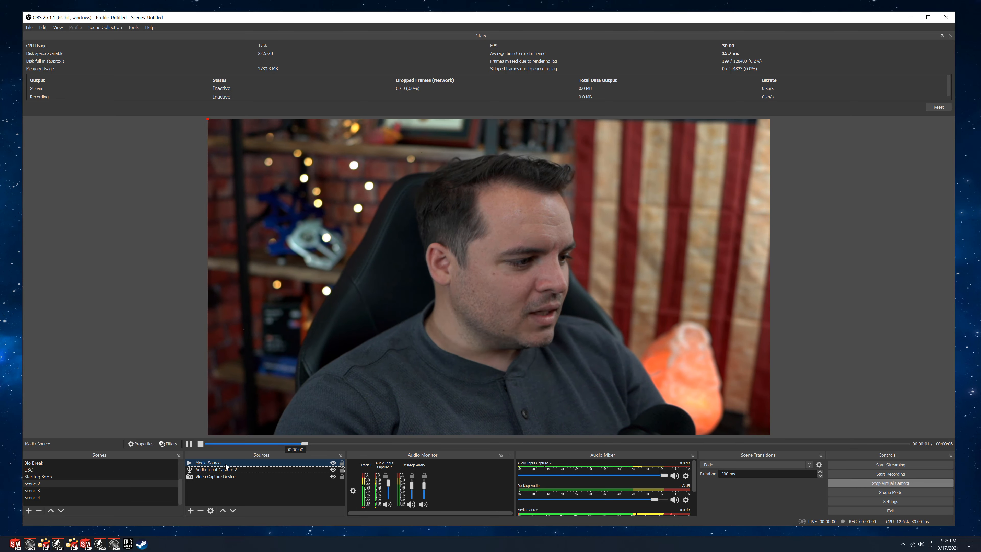
Hide the Media Source, show it again to replay its audio, and hide it once more.
{"action": "left_click", "coordinate": [332, 463]}
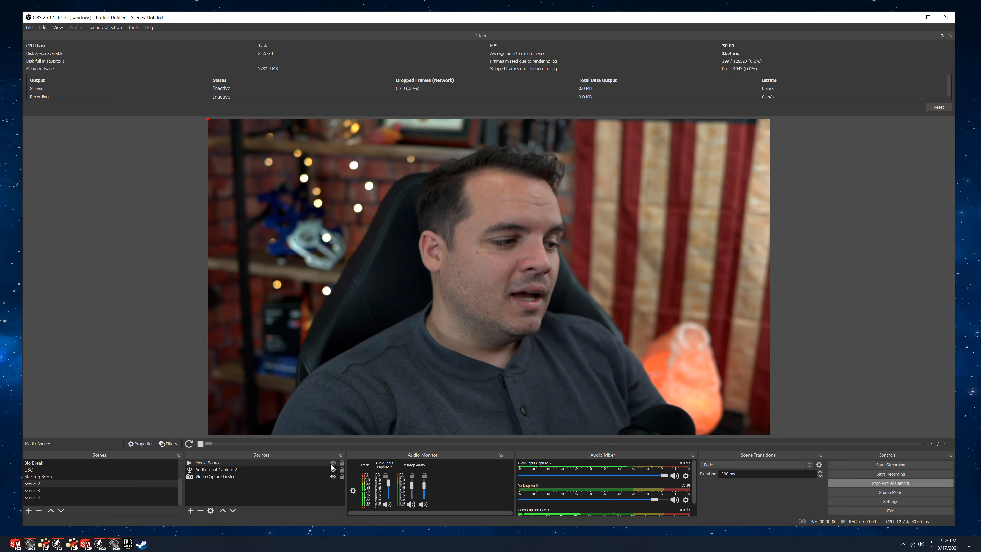
{"action": "left_click", "coordinate": [332, 464]}
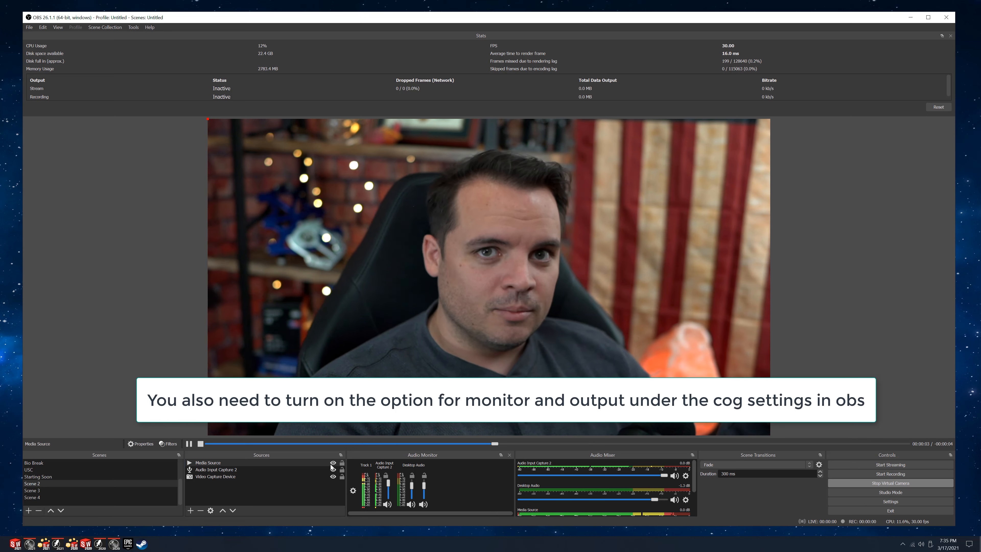
{"action": "left_click", "coordinate": [332, 463]}
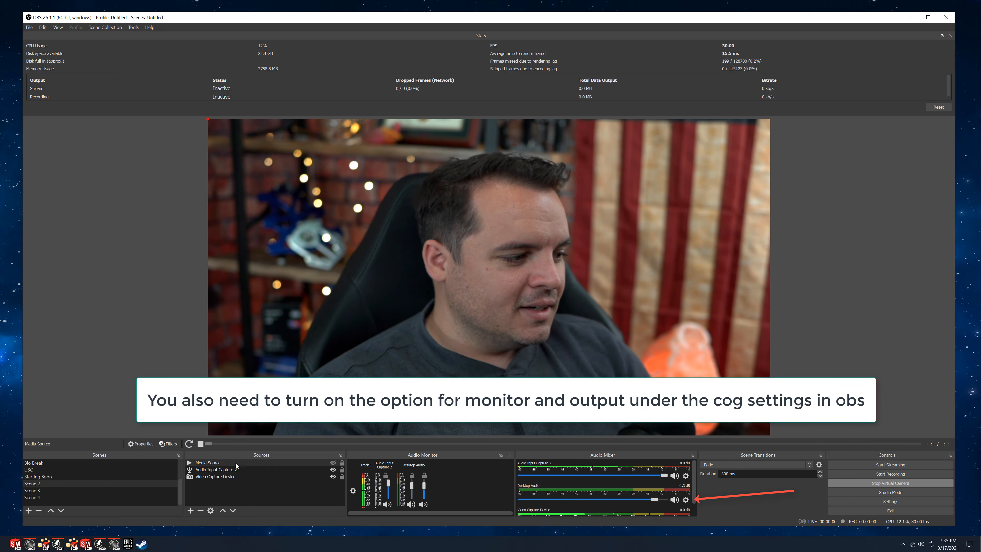
Add an Audio Monitor filter with the default name to the Media Source and route it to CABLE-A Input (VB-Audio Cable A).
{"action": "left_click", "coordinate": [574, 177]}
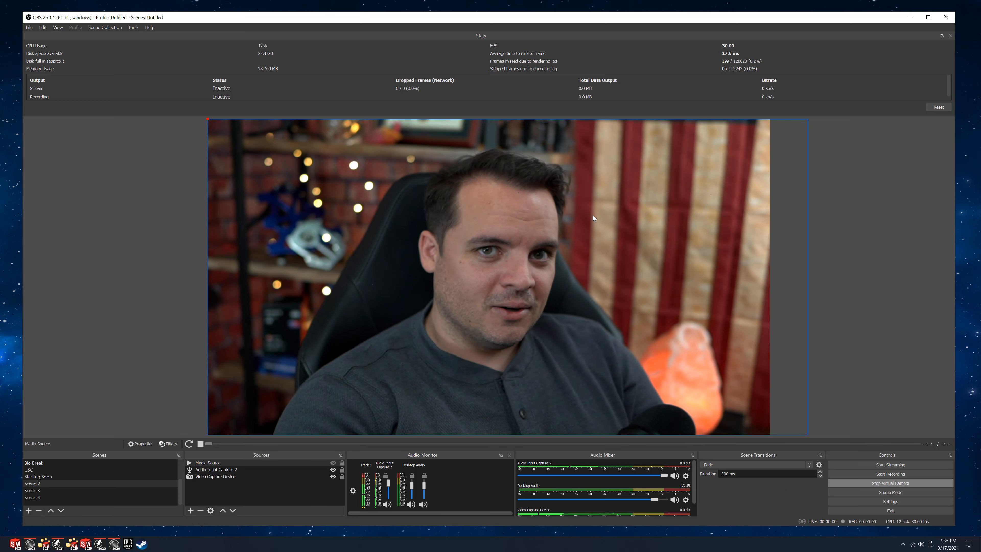
{"action": "right_click", "coordinate": [230, 463]}
{"action": "left_click", "coordinate": [281, 439]}
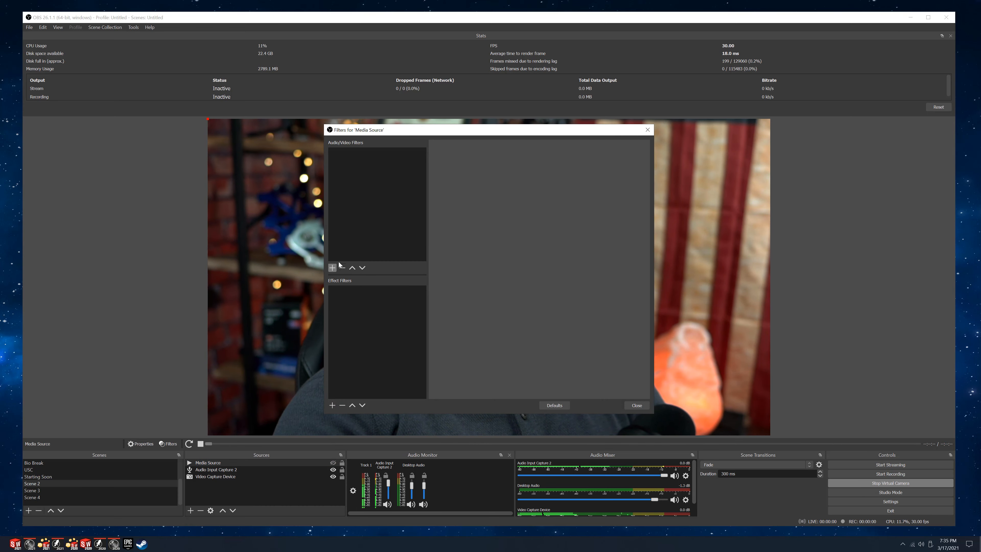
{"action": "left_click", "coordinate": [331, 268]}
{"action": "left_click", "coordinate": [355, 274]}
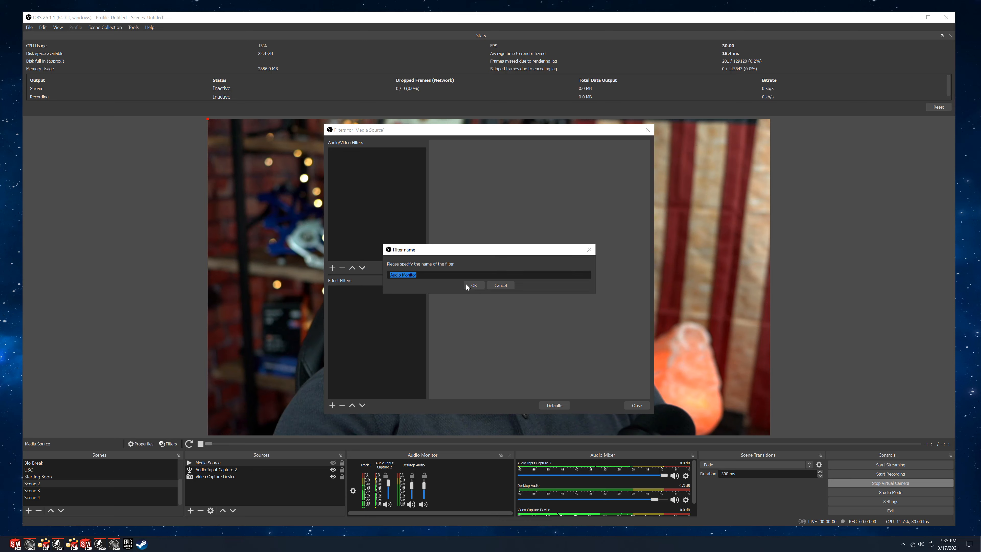
{"action": "left_click", "coordinate": [474, 284]}
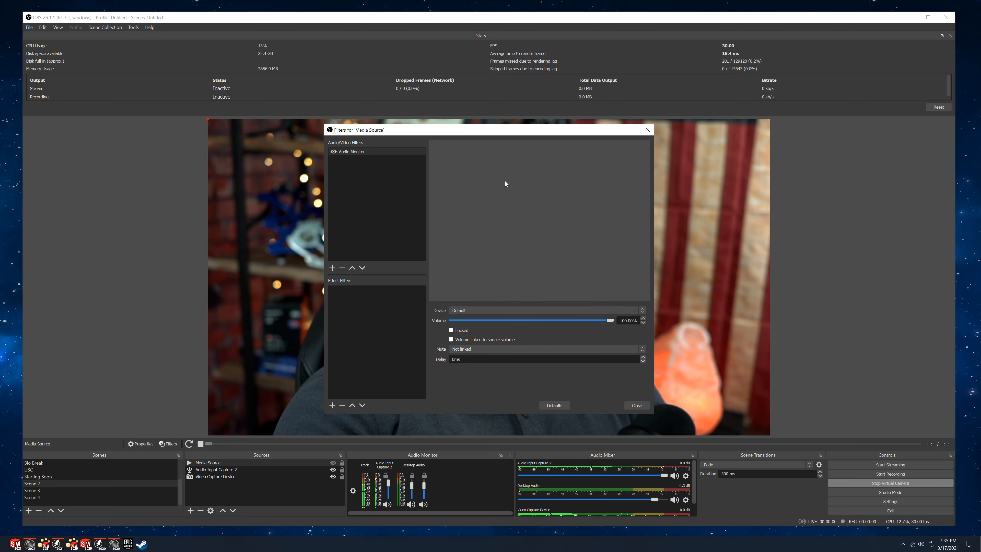
{"action": "left_click", "coordinate": [497, 309]}
{"action": "left_click", "coordinate": [492, 333]}
Add a second Audio Monitor filter, Audio Monitor 2, to the Media Source and output it to Speakers (BLUE Yeti PRO).
{"action": "left_click", "coordinate": [332, 267]}
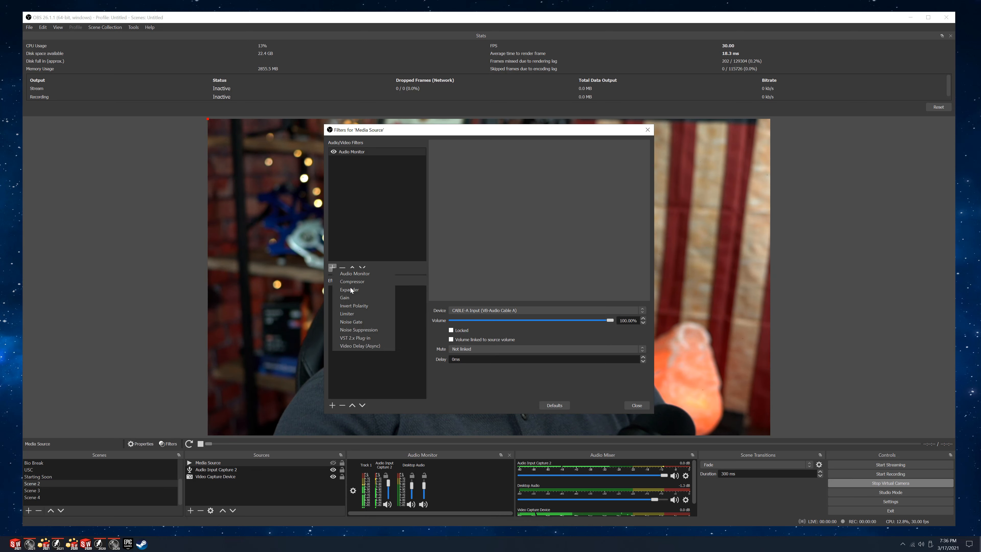
{"action": "left_click", "coordinate": [353, 272]}
{"action": "key", "text": "Return"}
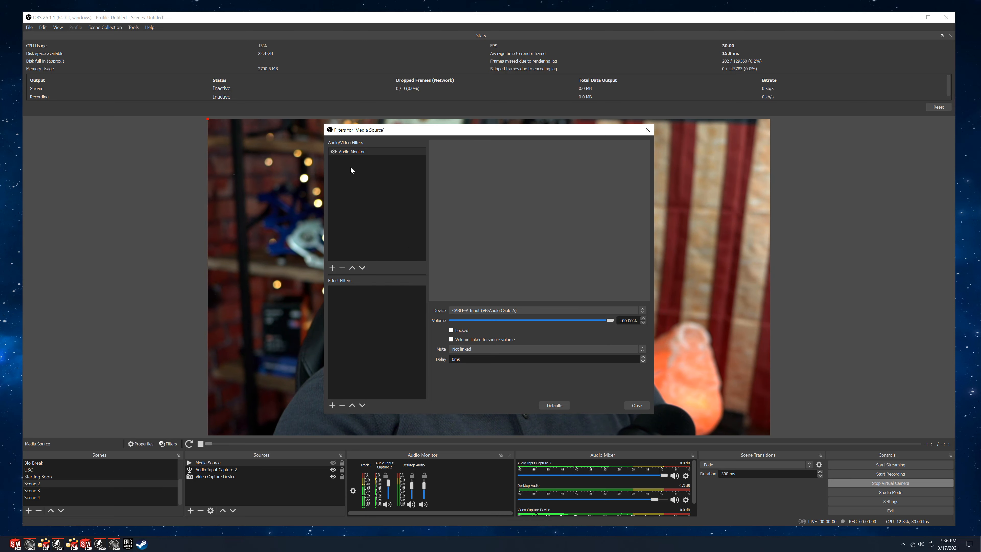
{"action": "left_click", "coordinate": [481, 311]}
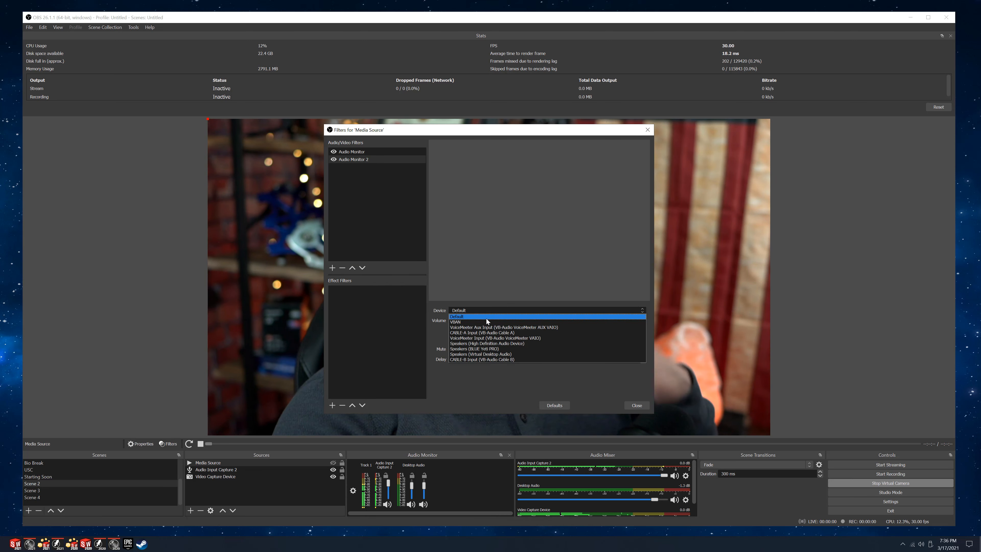
{"action": "left_click", "coordinate": [487, 347]}
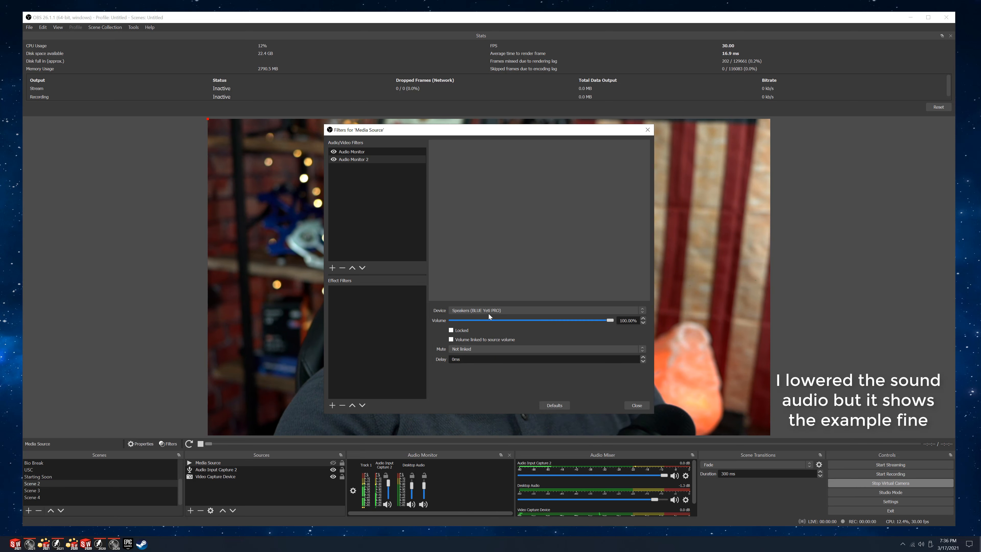
{"action": "left_click", "coordinate": [635, 405]}
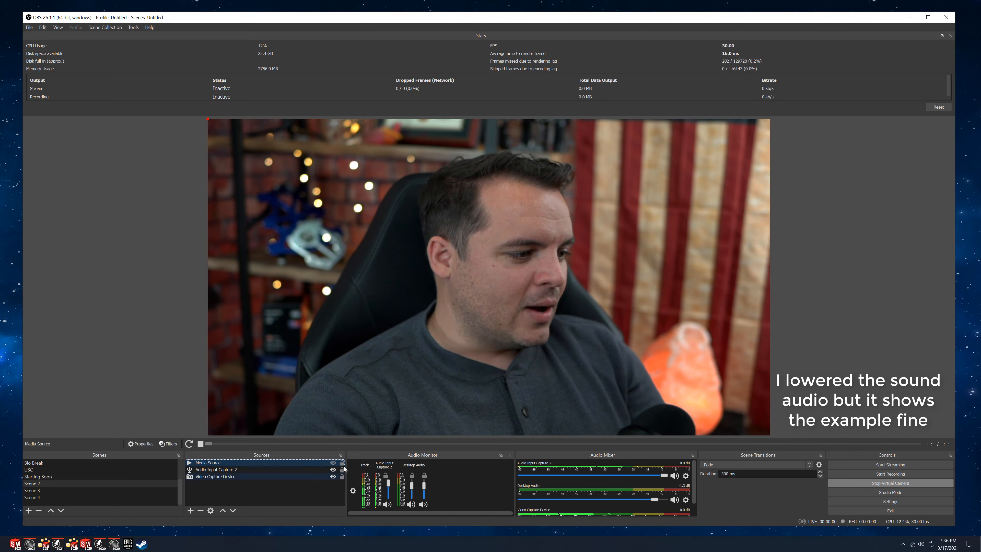
Toggle the first Media Source's visibility repeatedly to replay and test its audio, leaving it hidden.
{"action": "left_click", "coordinate": [334, 463]}
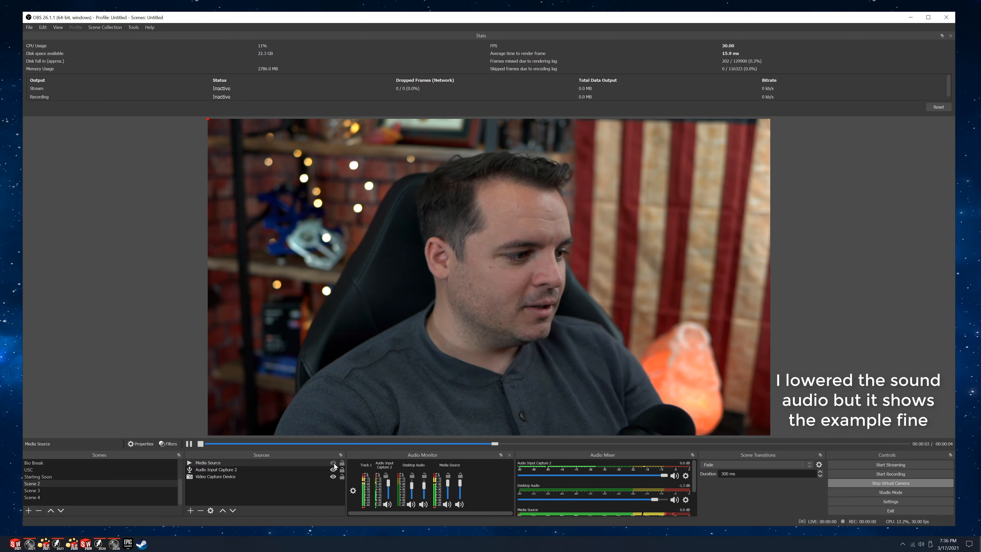
{"action": "left_click", "coordinate": [333, 463]}
{"action": "left_click", "coordinate": [334, 463]}
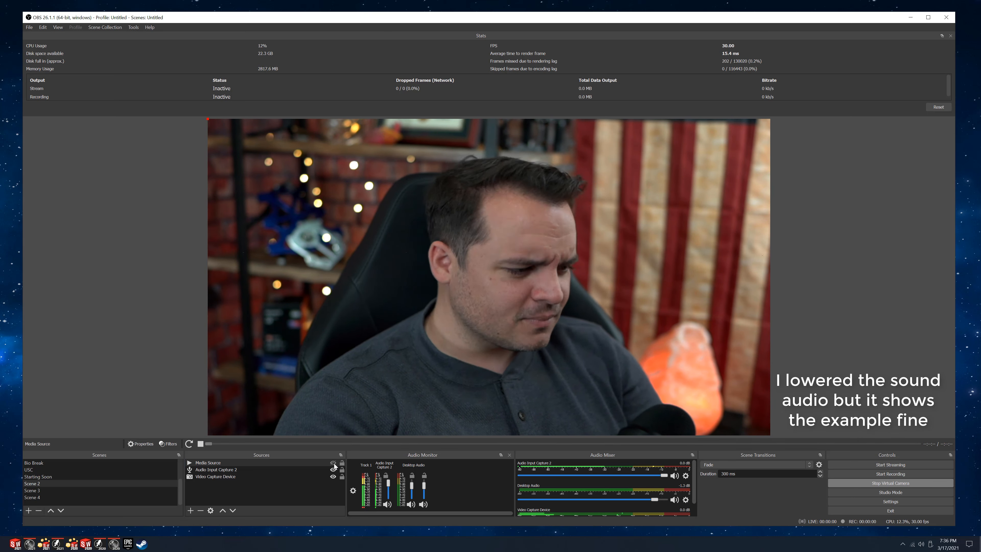
{"action": "left_click", "coordinate": [333, 464]}
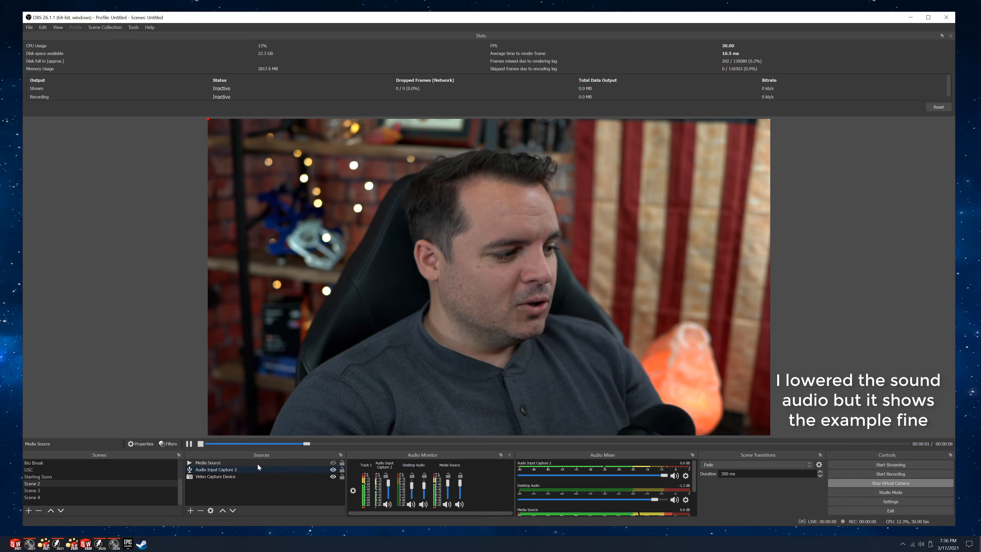
{"action": "left_click", "coordinate": [333, 463]}
Add another Media Source to Scene 2 with the default name Media Source 2, kept visible.
{"action": "left_click", "coordinate": [193, 510]}
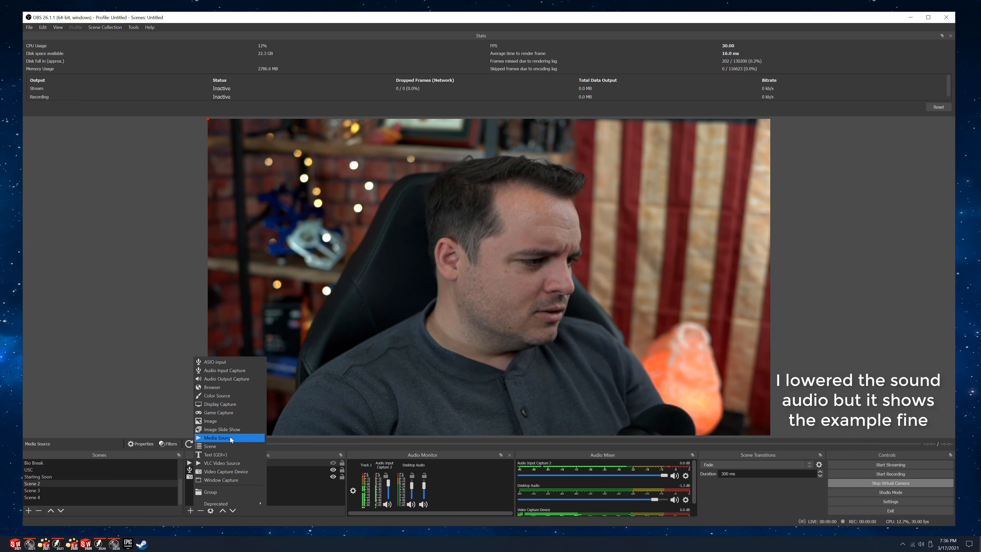
{"action": "left_click", "coordinate": [230, 437]}
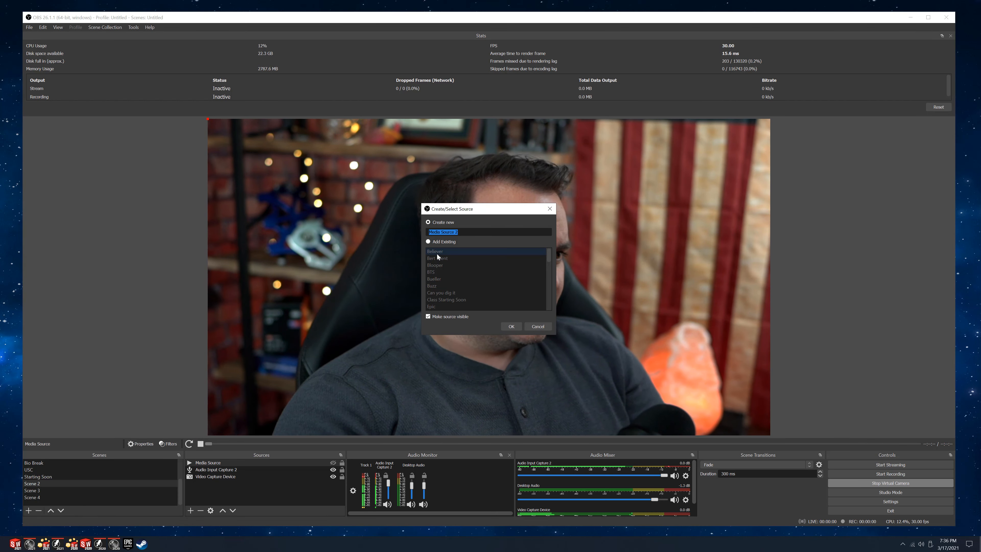
{"action": "left_click", "coordinate": [519, 327]}
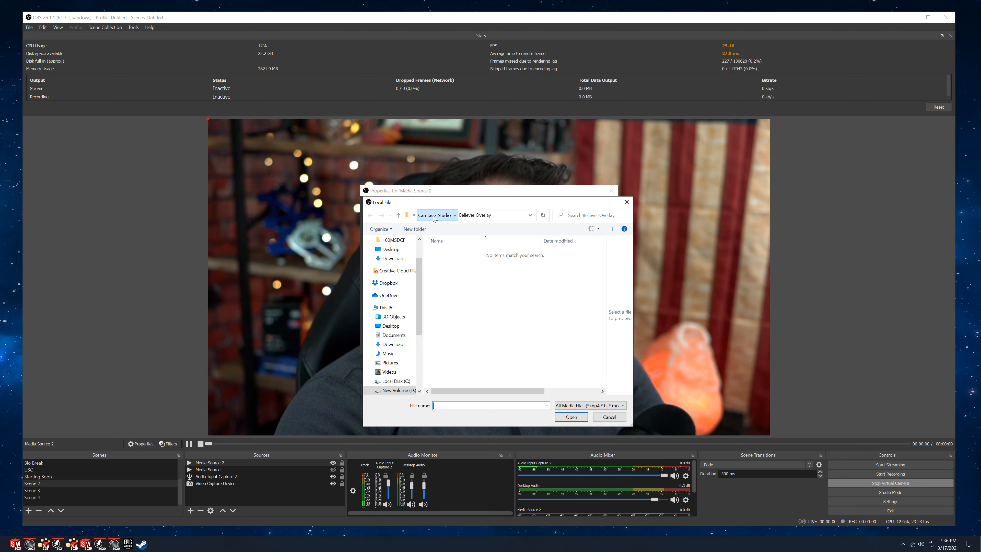
Load Pork the pig.mp4 from Camtasia Studio's Pork the pig folder as Media Source 2's local file.
{"action": "left_click", "coordinate": [434, 216]}
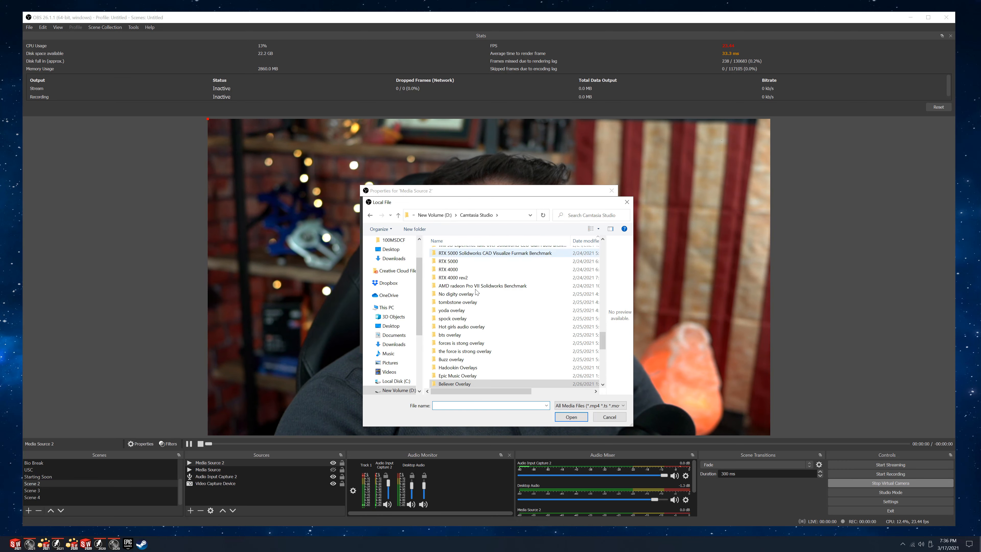
{"action": "scroll", "coordinate": [475, 375], "scroll_direction": "down", "scroll_amount": 1}
{"action": "scroll", "coordinate": [475, 375], "scroll_direction": "down", "scroll_amount": 3}
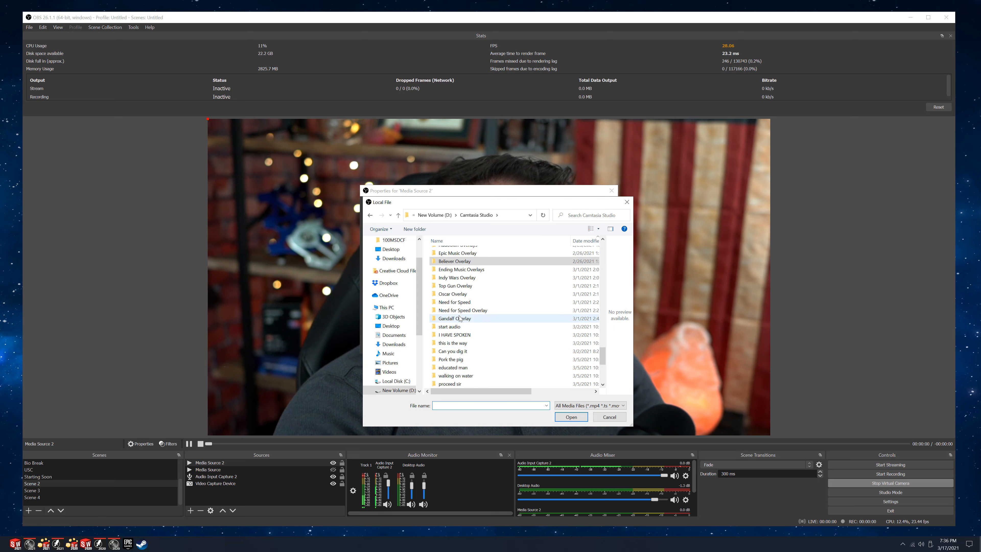
{"action": "scroll", "coordinate": [475, 359], "scroll_direction": "down", "scroll_amount": 3}
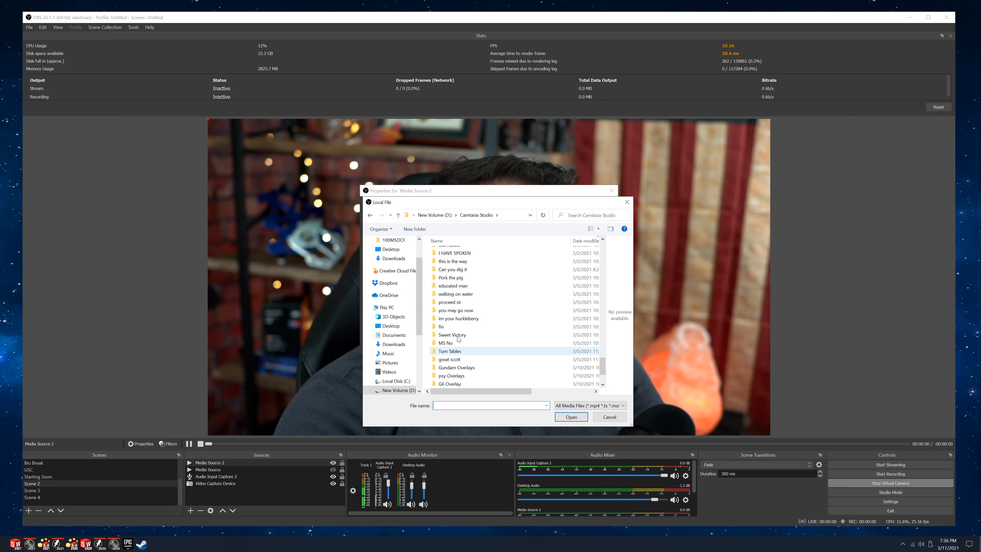
{"action": "left_click", "coordinate": [462, 279]}
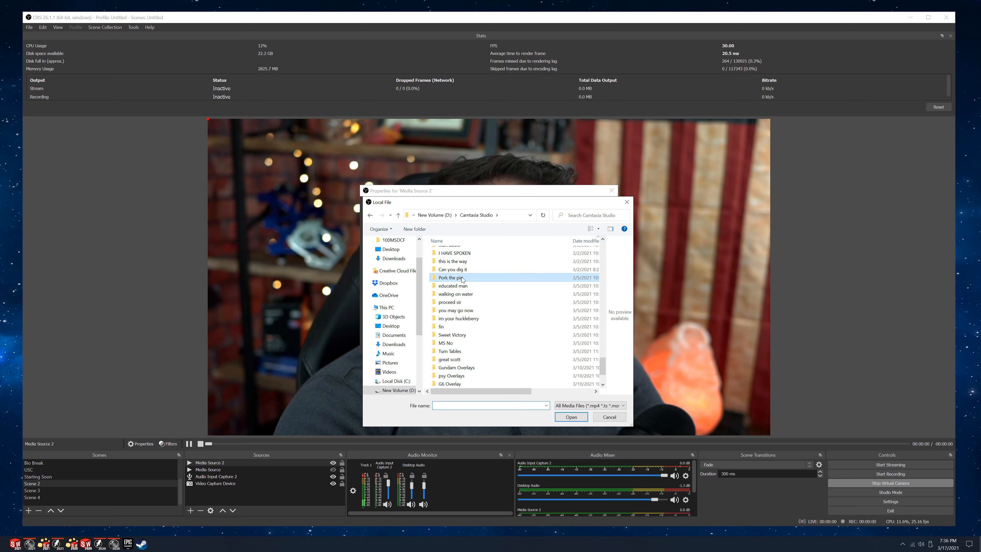
{"action": "double_click", "coordinate": [453, 276]}
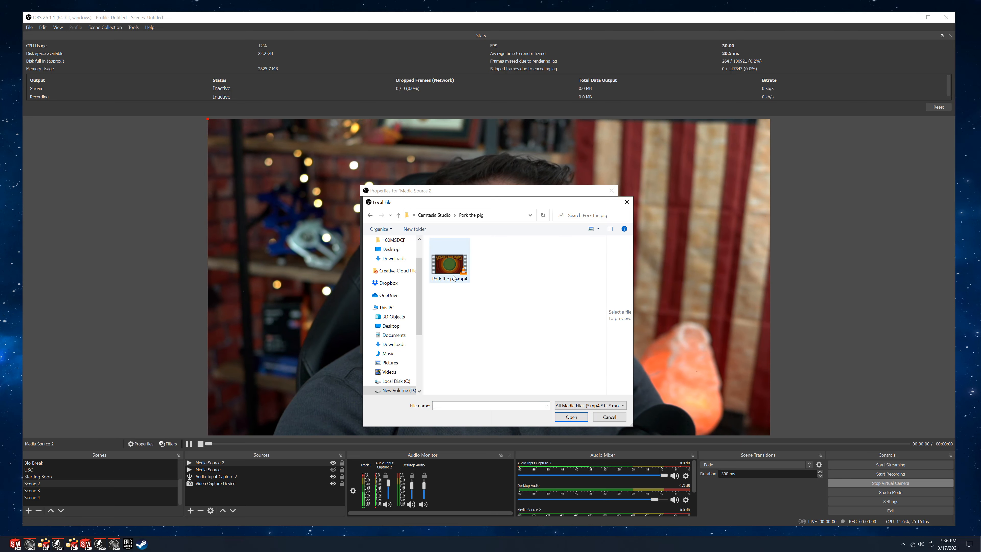
{"action": "left_click", "coordinate": [571, 417]}
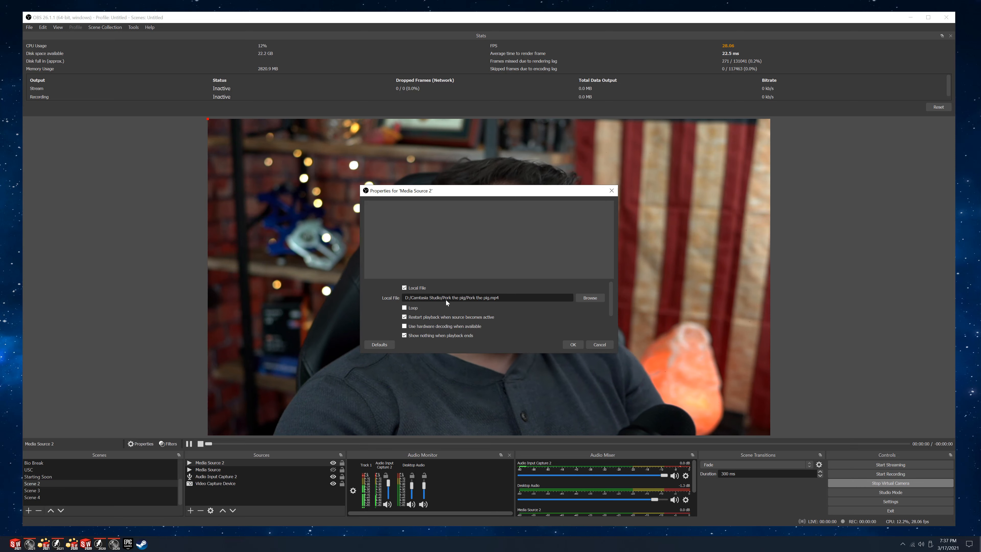
{"action": "left_click", "coordinate": [573, 344]}
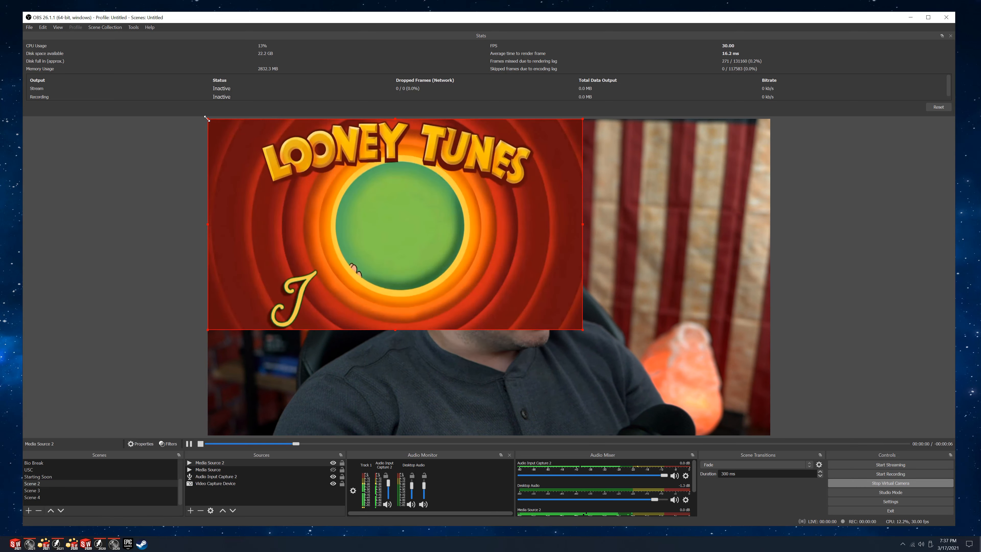
Shrink Media Source 2 into the canvas's top-right corner and toggle its visibility to replay the clip, leaving it hidden.
{"action": "left_click_drag", "start_coordinate": [207, 118], "coordinate": [386, 220]}
{"action": "left_click_drag", "start_coordinate": [533, 279], "coordinate": [719, 178]}
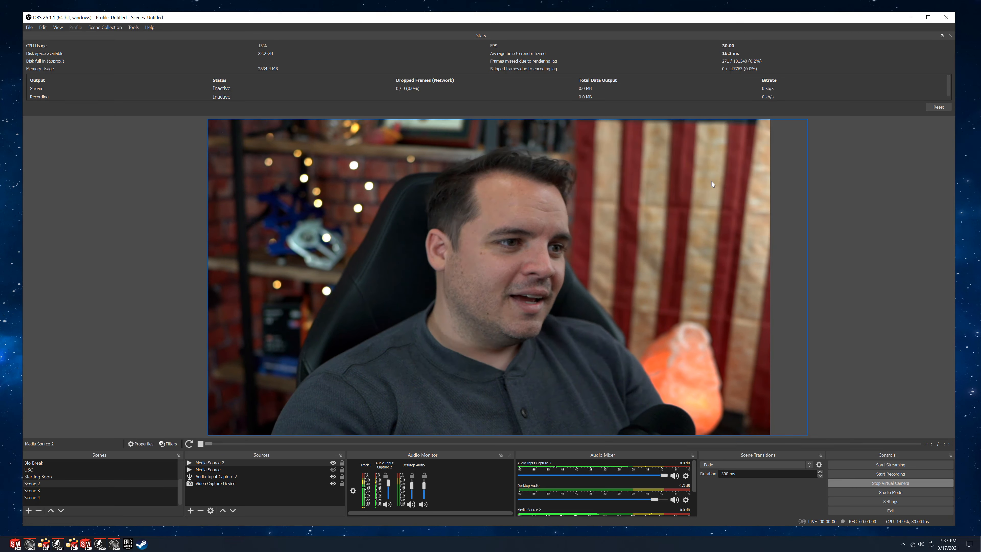
{"action": "left_click", "coordinate": [333, 462]}
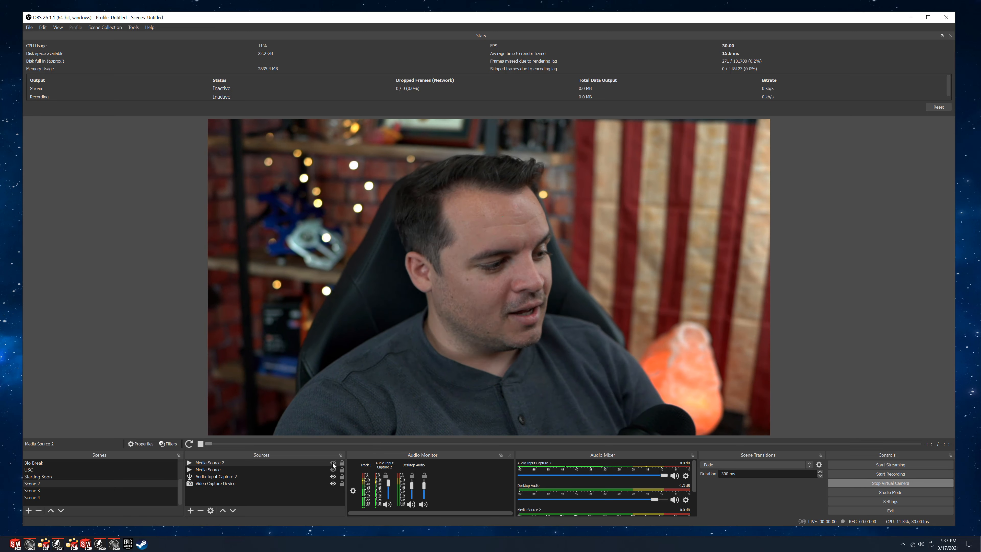
{"action": "left_click", "coordinate": [332, 462]}
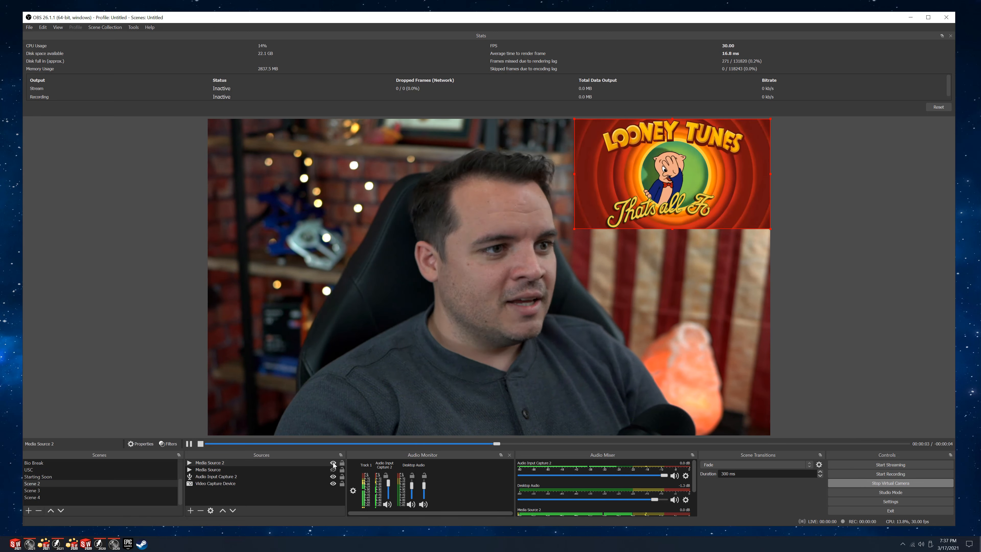
{"action": "left_click", "coordinate": [332, 462]}
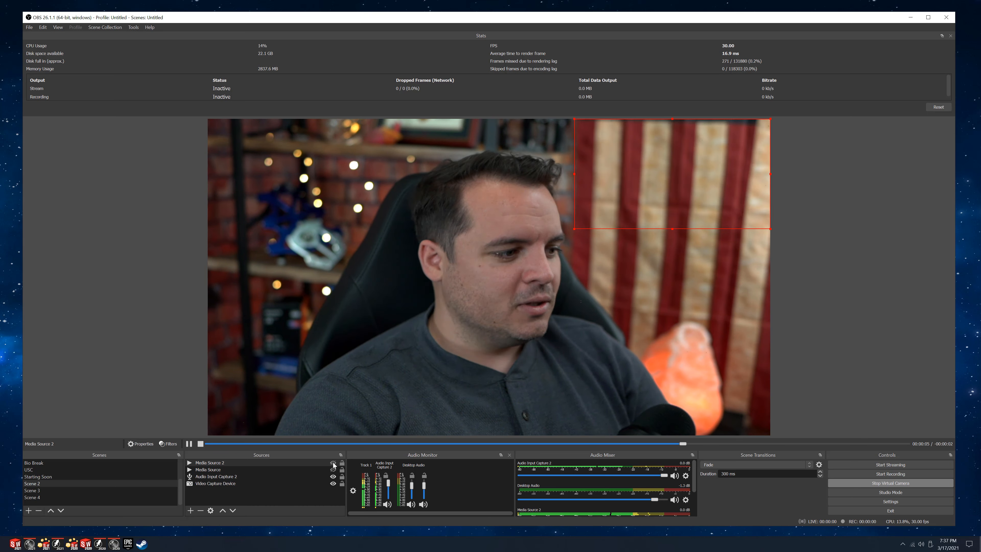
Add an Audio Monitor filter with the default name to Media Source 2 and route it to CABLE-A Input (VB-Audio Cable A).
{"action": "right_click", "coordinate": [231, 463]}
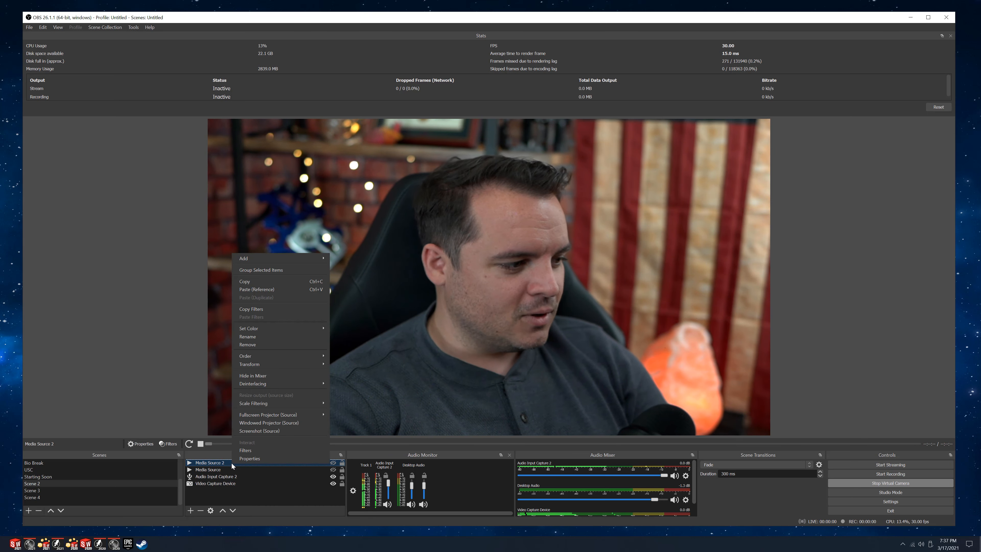
{"action": "left_click", "coordinate": [279, 457]}
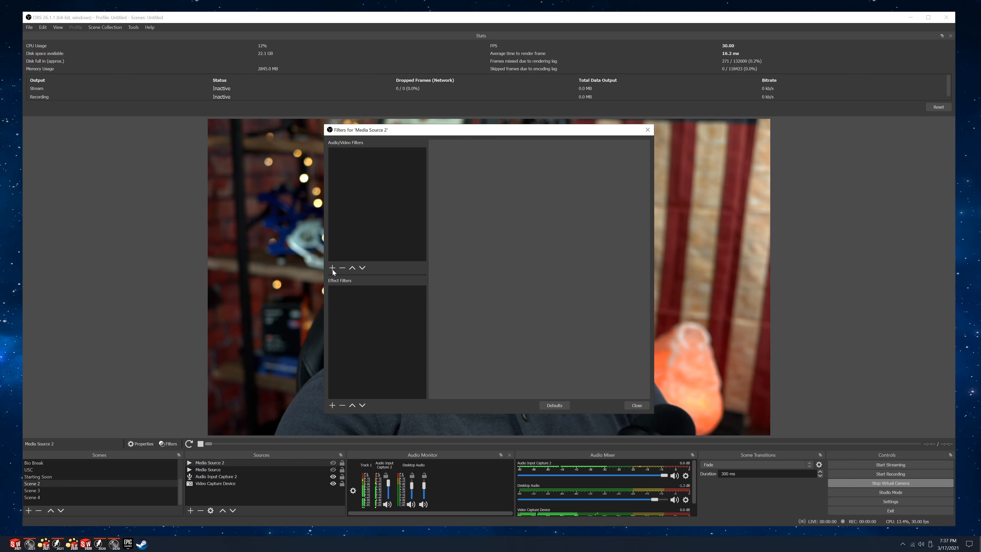
{"action": "left_click", "coordinate": [332, 269]}
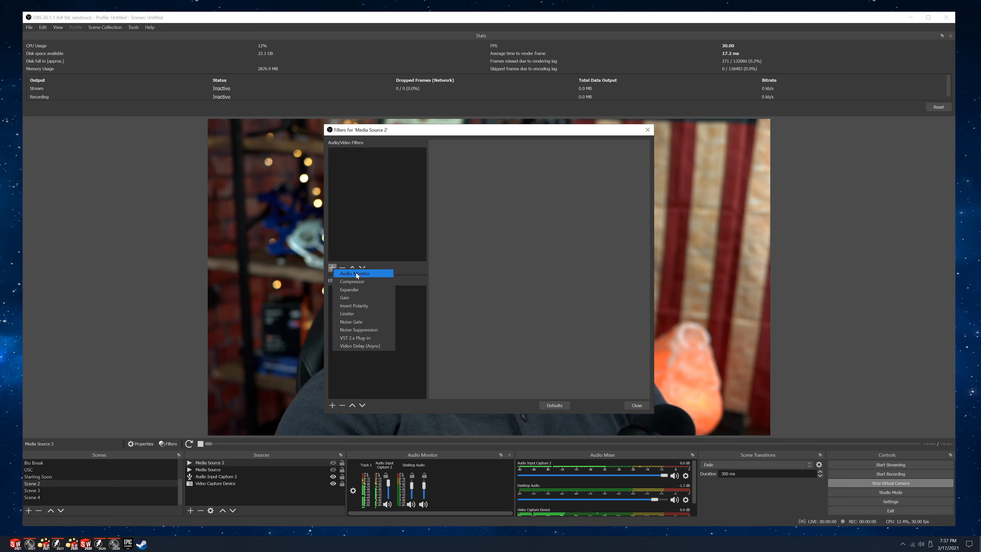
{"action": "left_click", "coordinate": [367, 274]}
{"action": "left_click", "coordinate": [471, 286]}
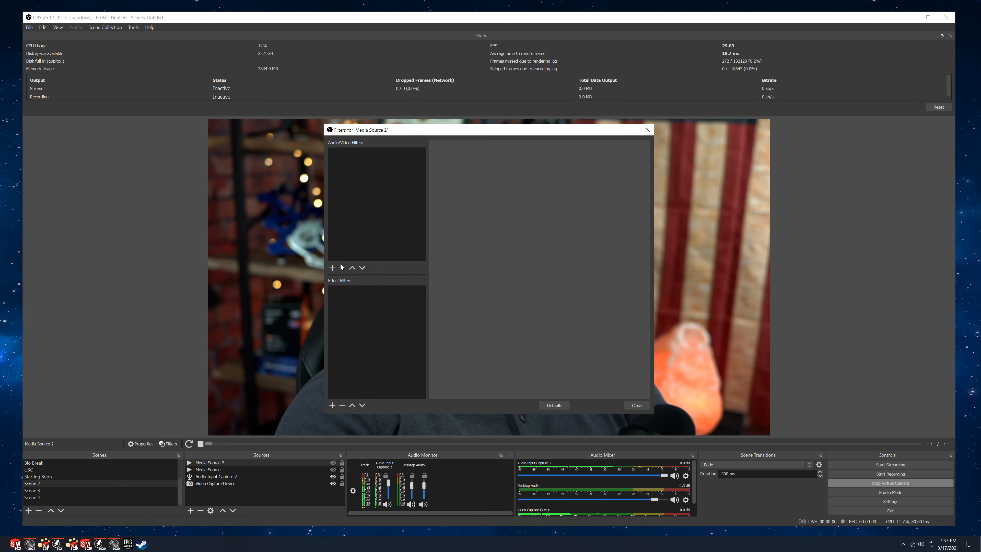
{"action": "left_click", "coordinate": [495, 310]}
{"action": "left_click", "coordinate": [498, 333]}
Add a second Audio Monitor filter, Audio Monitor 2, to Media Source 2 and output it to Speakers (BLUE Yeti PRO).
{"action": "left_click", "coordinate": [331, 268]}
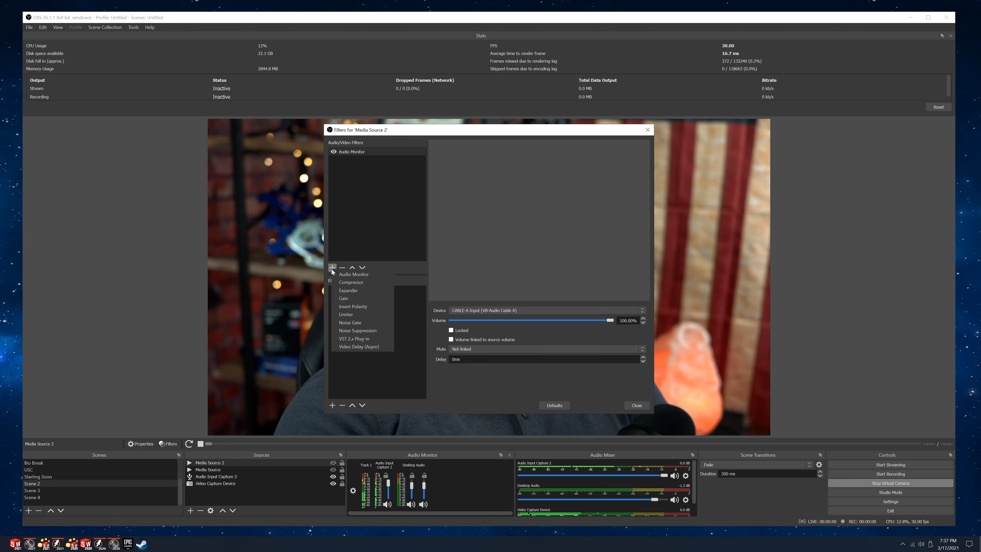
{"action": "left_click", "coordinate": [350, 274]}
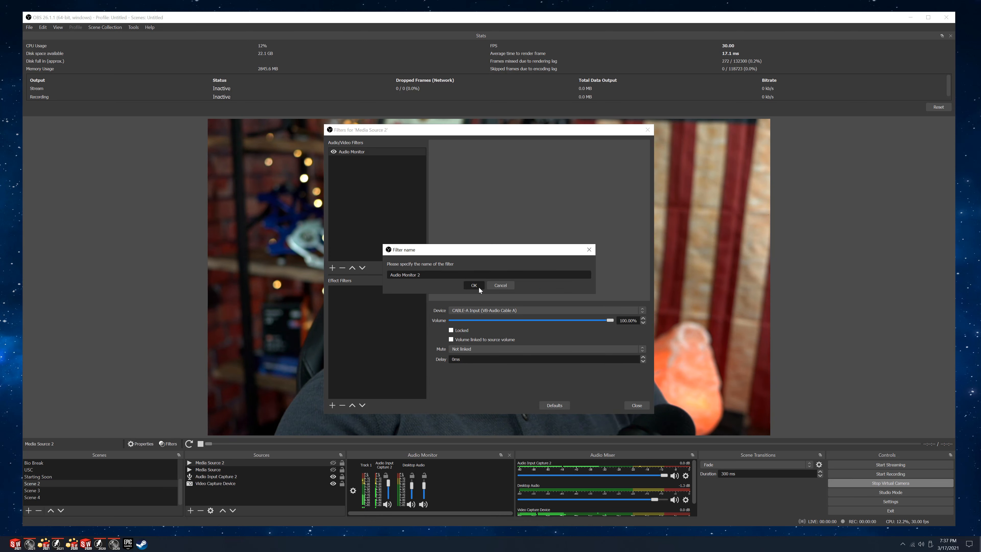
{"action": "left_click", "coordinate": [477, 285]}
{"action": "left_click", "coordinate": [494, 310]}
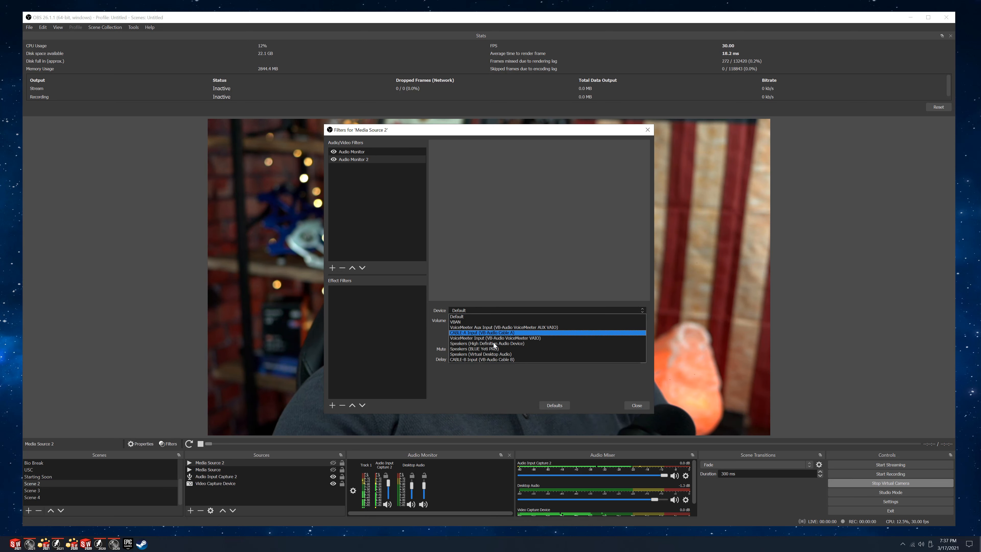
{"action": "left_click", "coordinate": [502, 348]}
{"action": "left_click", "coordinate": [633, 404]}
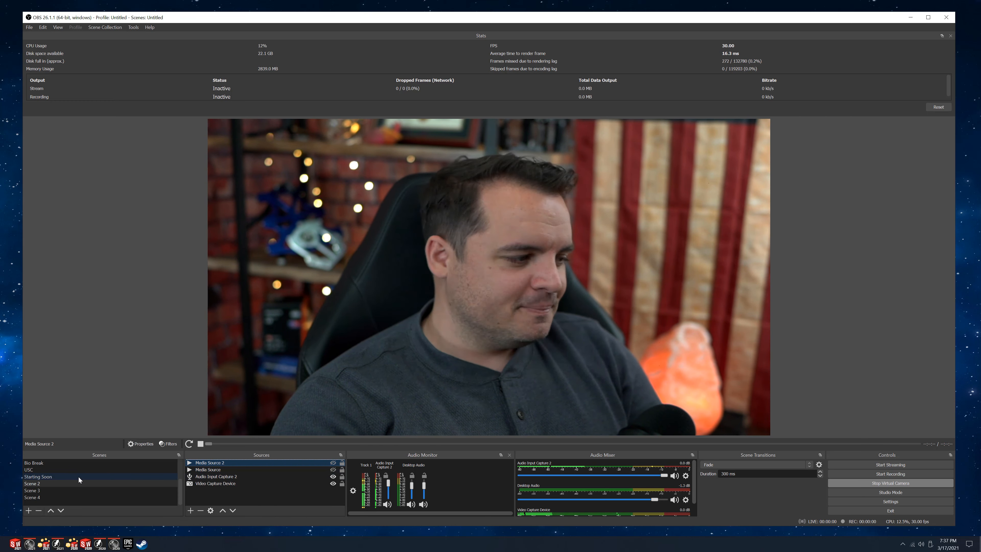
Switch to the Just Me scene, browse its source list and view the available source types without adding one.
{"action": "scroll", "coordinate": [73, 477], "scroll_direction": "up", "scroll_amount": 2}
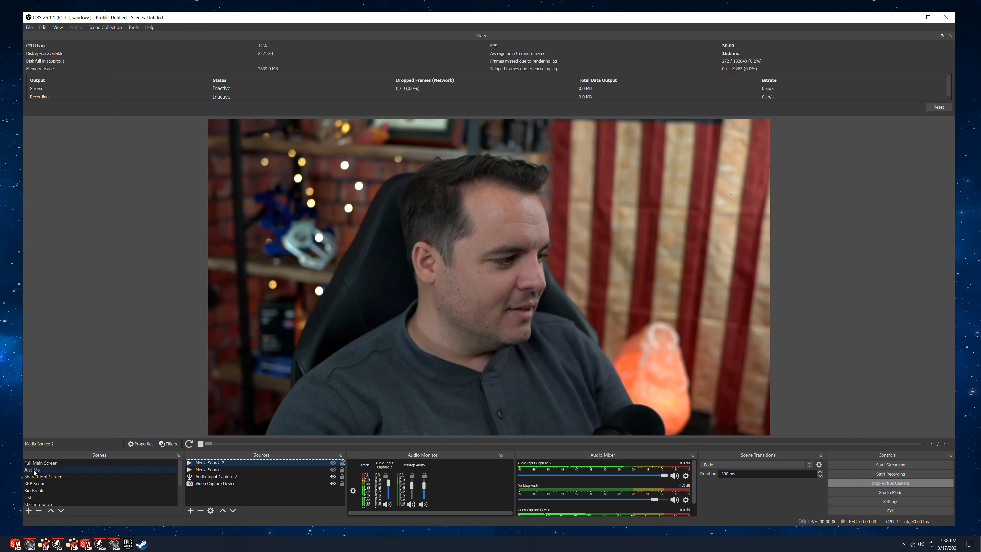
{"action": "left_click", "coordinate": [34, 469]}
{"action": "scroll", "coordinate": [226, 479], "scroll_direction": "down", "scroll_amount": 5}
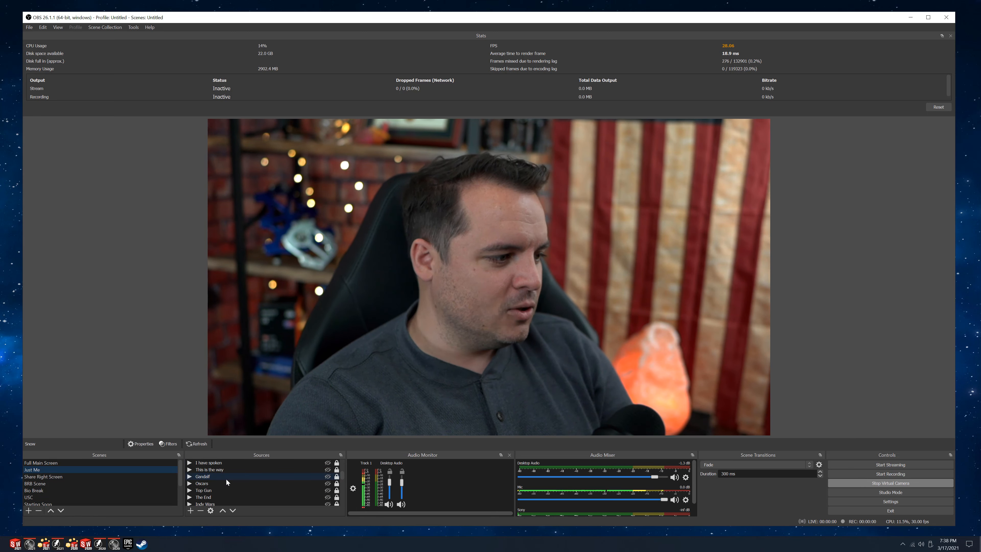
{"action": "scroll", "coordinate": [233, 478], "scroll_direction": "down", "scroll_amount": 5}
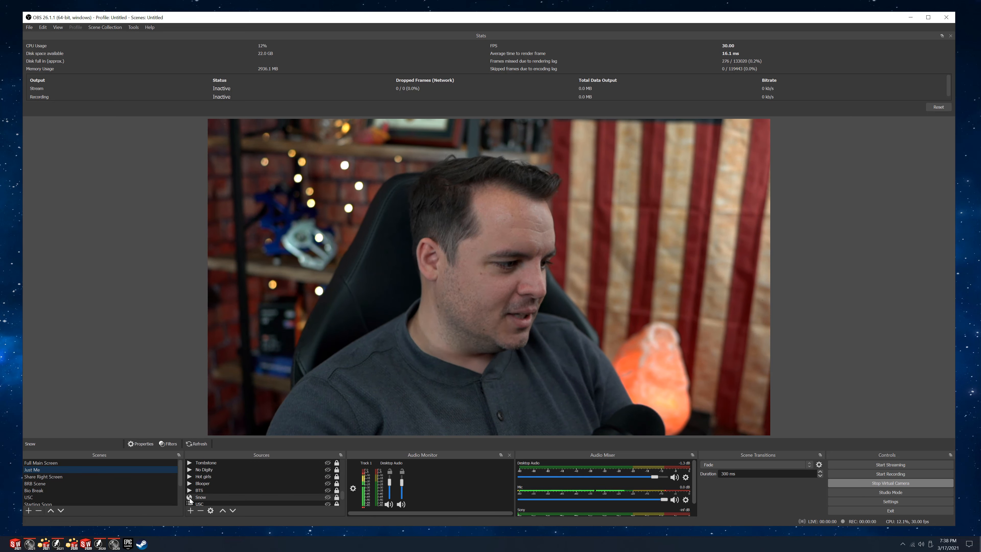
{"action": "left_click", "coordinate": [191, 511]}
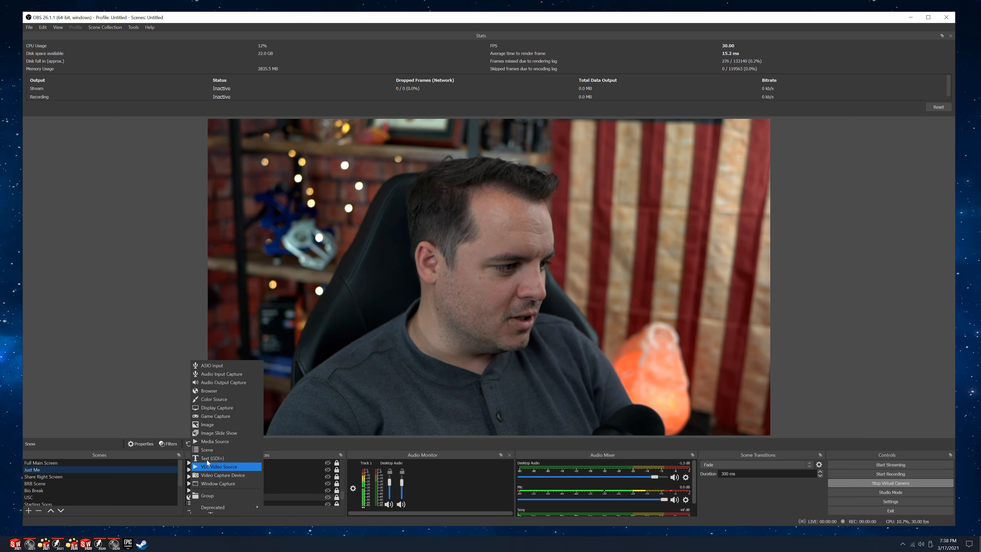
{"action": "left_click", "coordinate": [319, 448]}
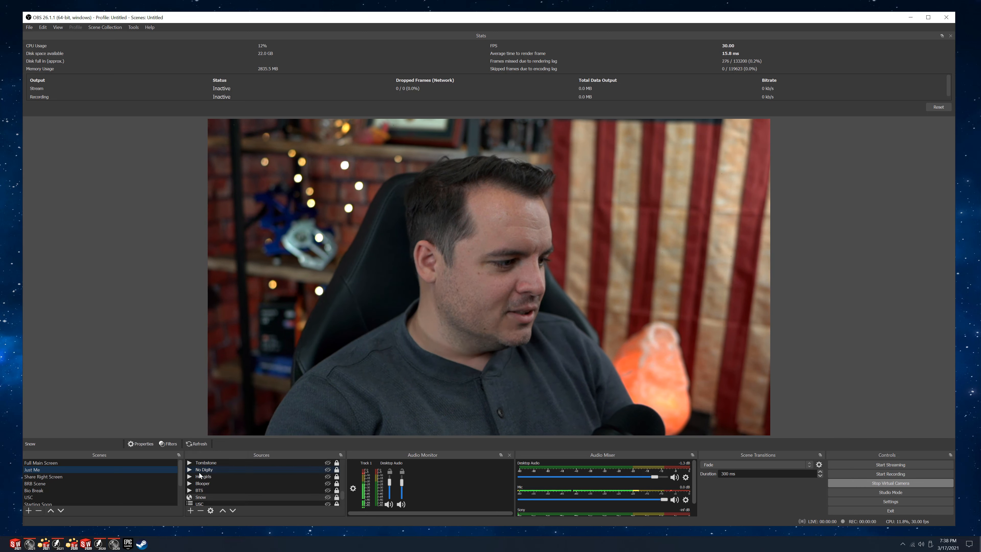
Inspect the URL in the Snow browser source's properties, close them without changes and toggle Snow's visibility.
{"action": "right_click", "coordinate": [206, 498]}
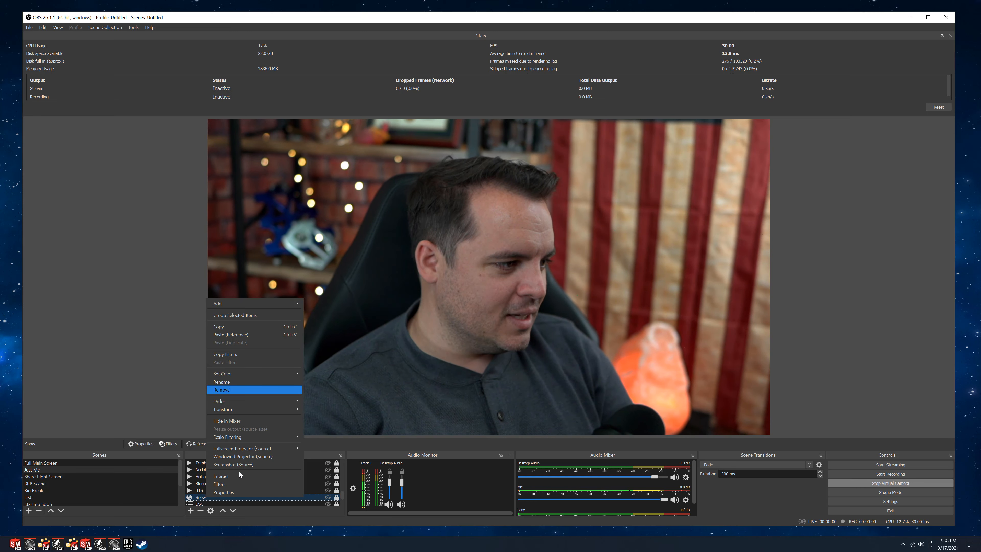
{"action": "key", "text": "Return"}
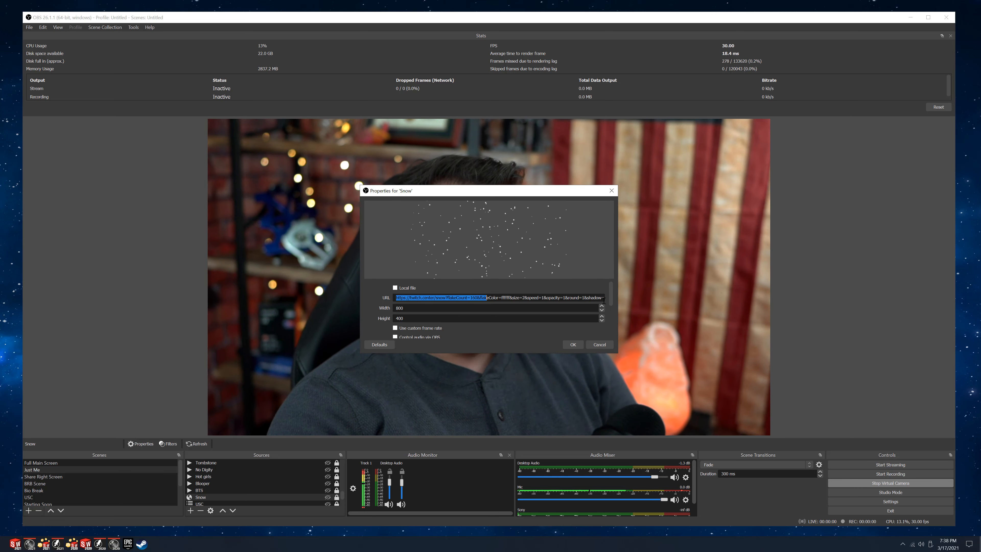
{"action": "left_click", "coordinate": [480, 308]}
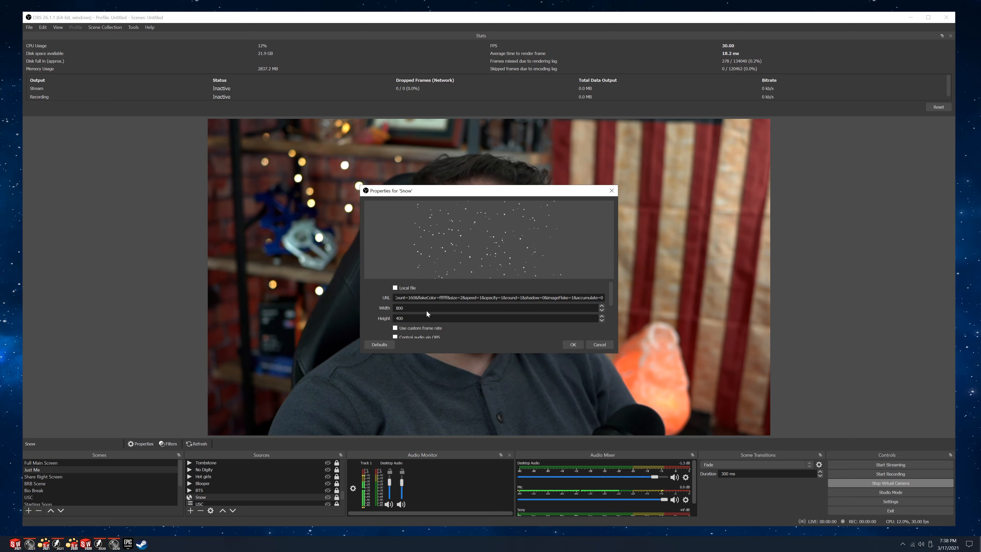
{"action": "left_click", "coordinate": [611, 190]}
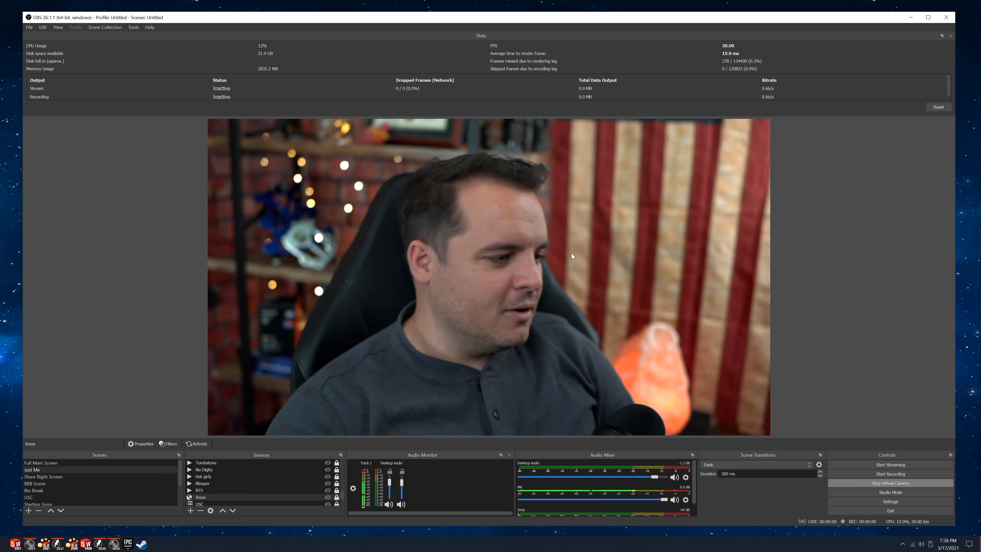
{"action": "left_click", "coordinate": [328, 498]}
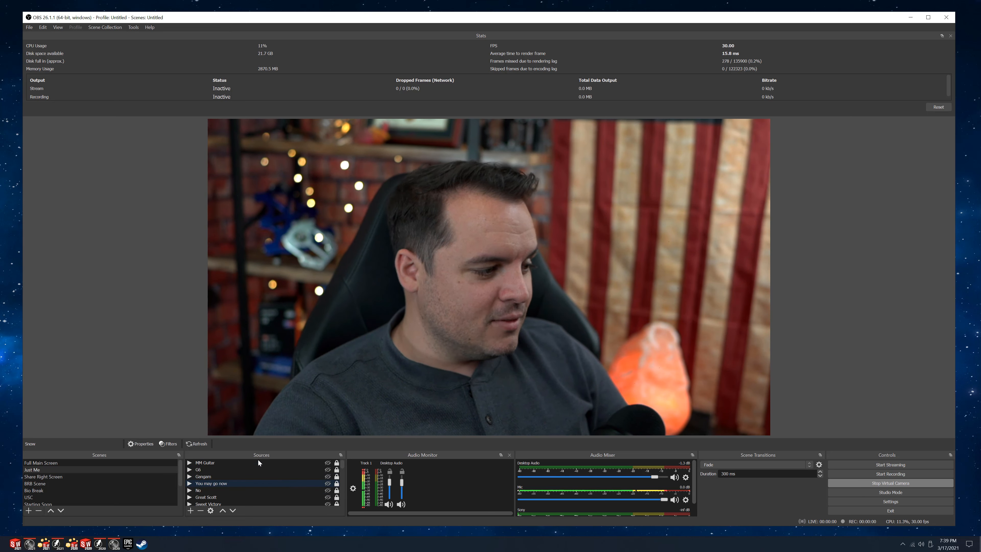
{"action": "scroll", "coordinate": [270, 464], "scroll_direction": "up", "scroll_amount": 5}
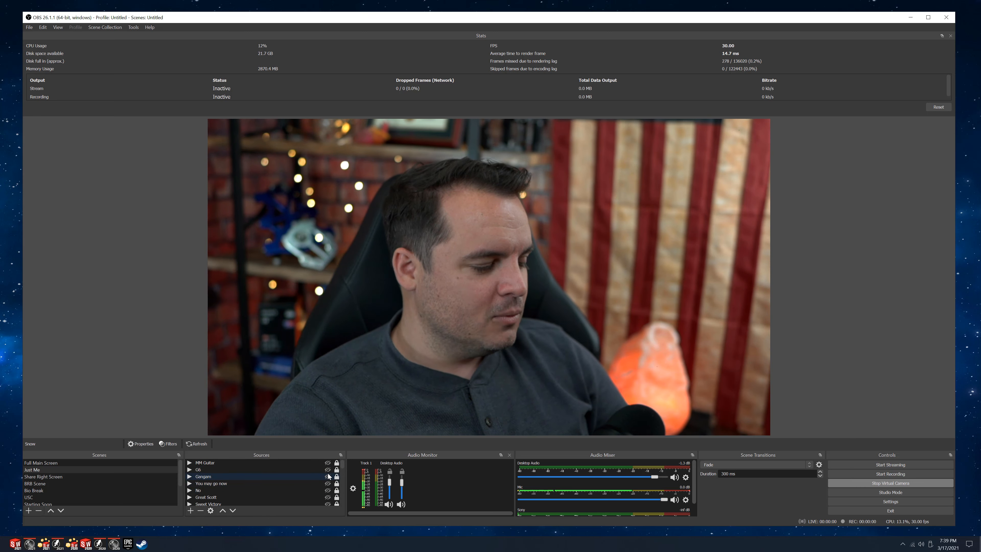
Show the Share Right Screen and Full Main Screen scenes, and review the global audio devices and monitoring device in the audio settings.
{"action": "left_click", "coordinate": [42, 476]}
{"action": "left_click", "coordinate": [46, 463]}
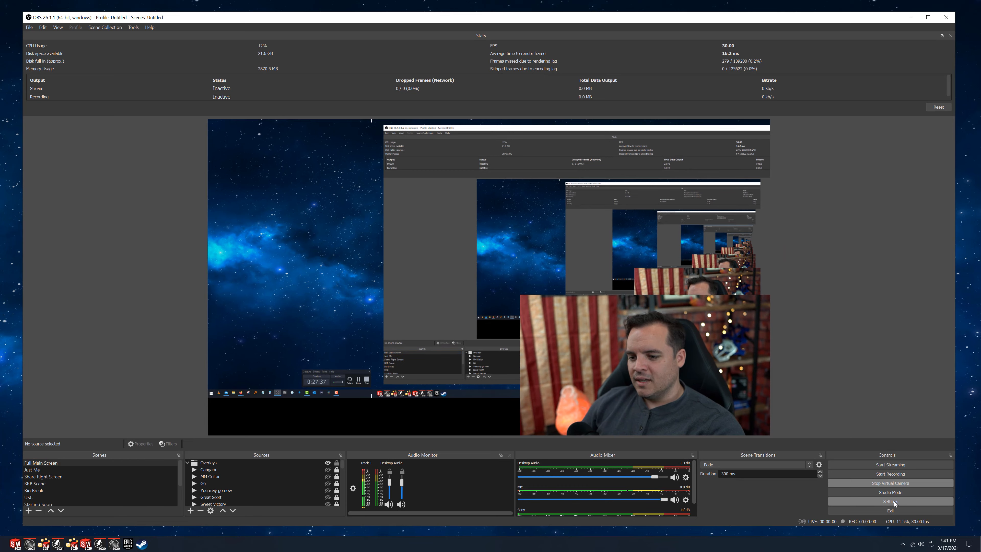
{"action": "left_click", "coordinate": [893, 500]}
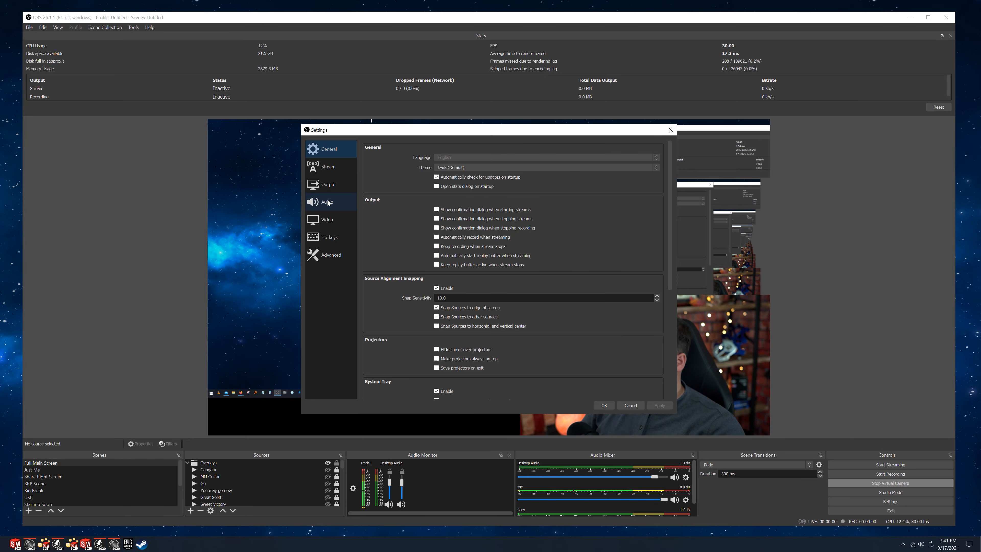
{"action": "left_click", "coordinate": [327, 201]}
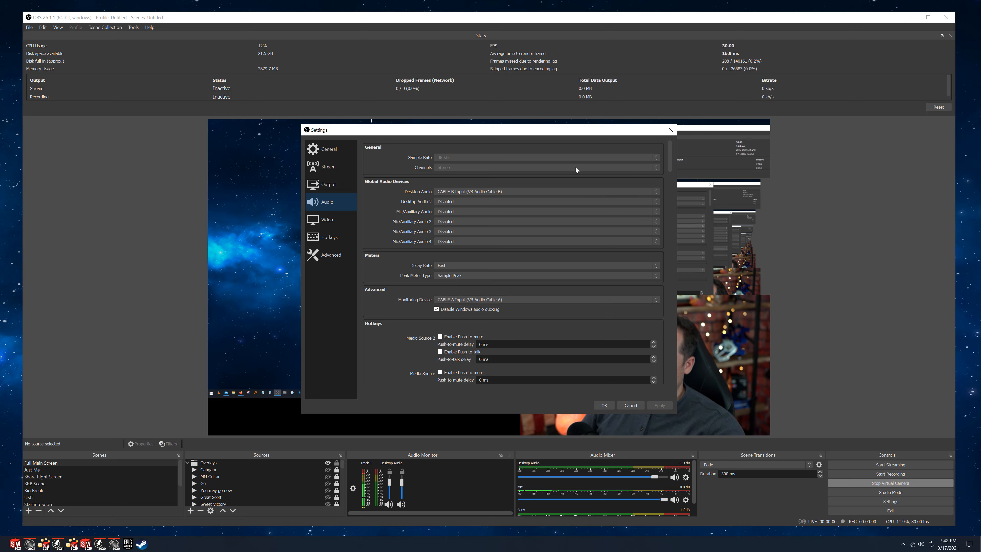
{"action": "left_click", "coordinate": [671, 130]}
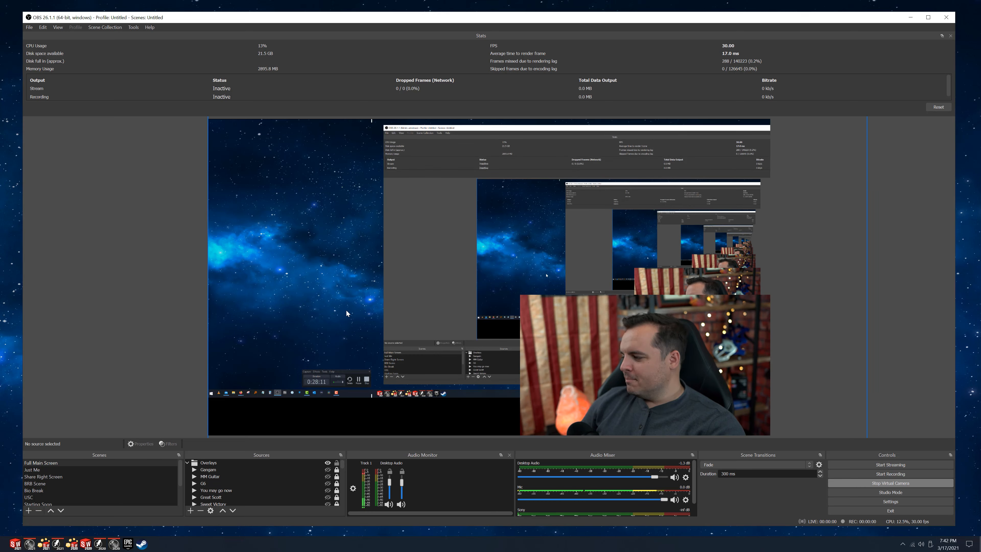
Open Zoom, check its video settings for OBS Virtual Camera among the camera choices, and close Zoom.
{"action": "key", "text": "super"}
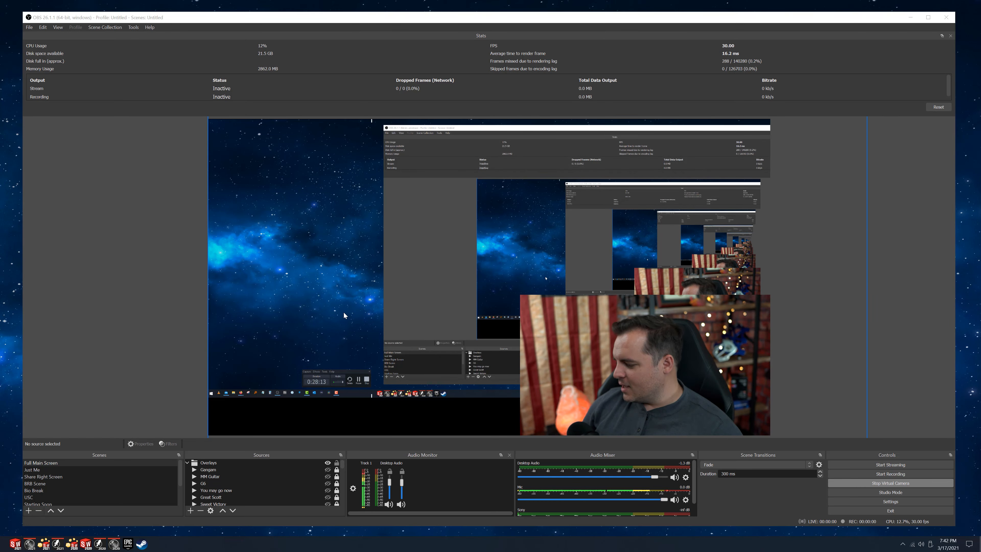
{"action": "type", "text": "zoom"}
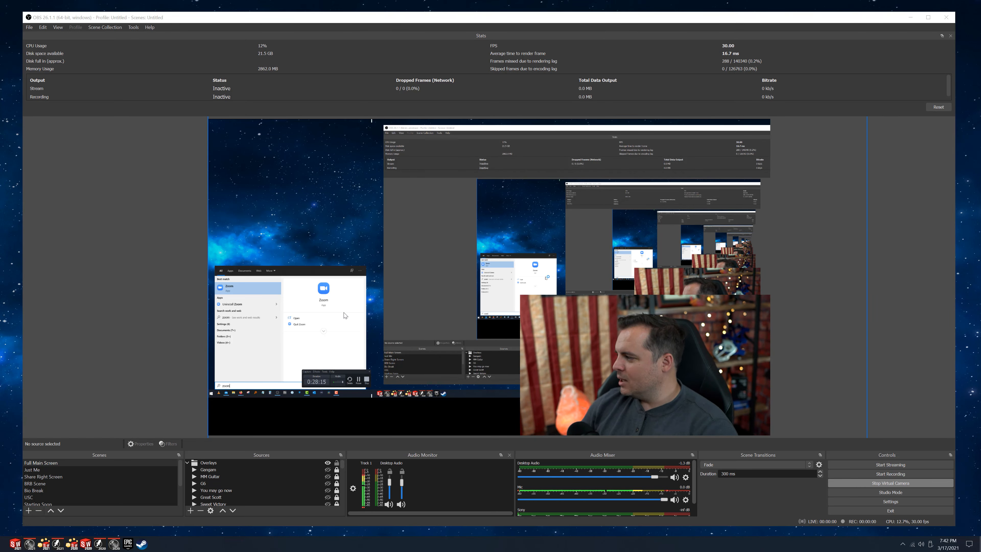
{"action": "key", "text": "Return"}
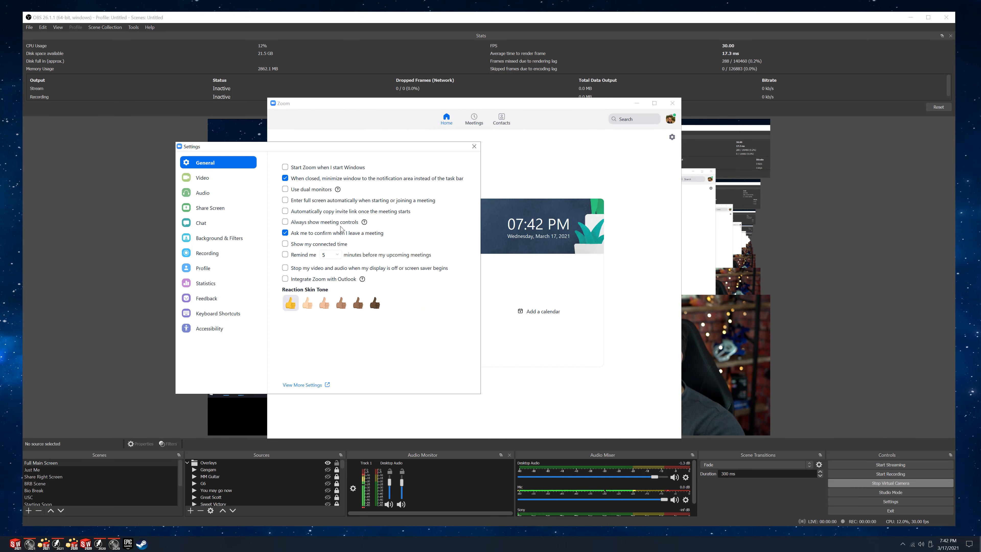
{"action": "left_click", "coordinate": [201, 178]}
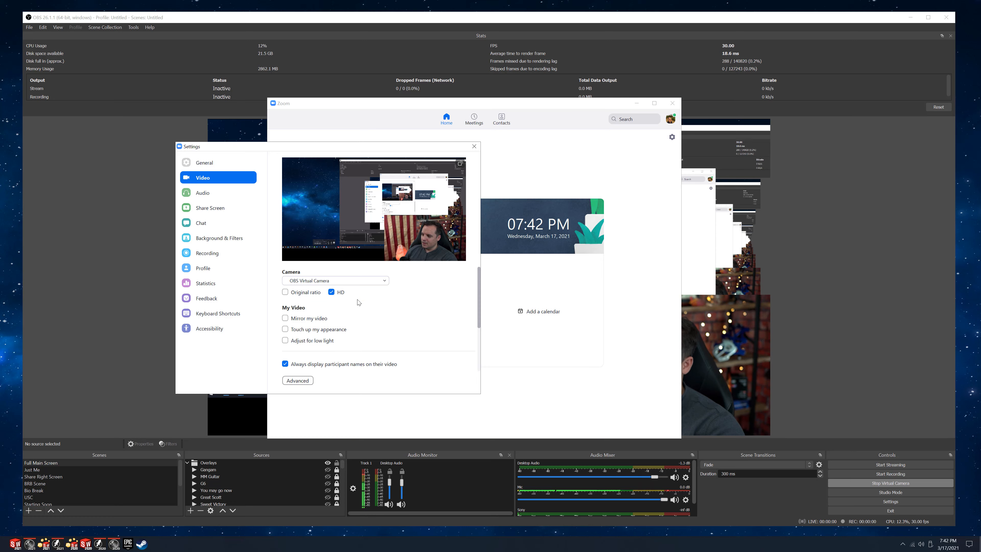
{"action": "left_click", "coordinate": [385, 281]}
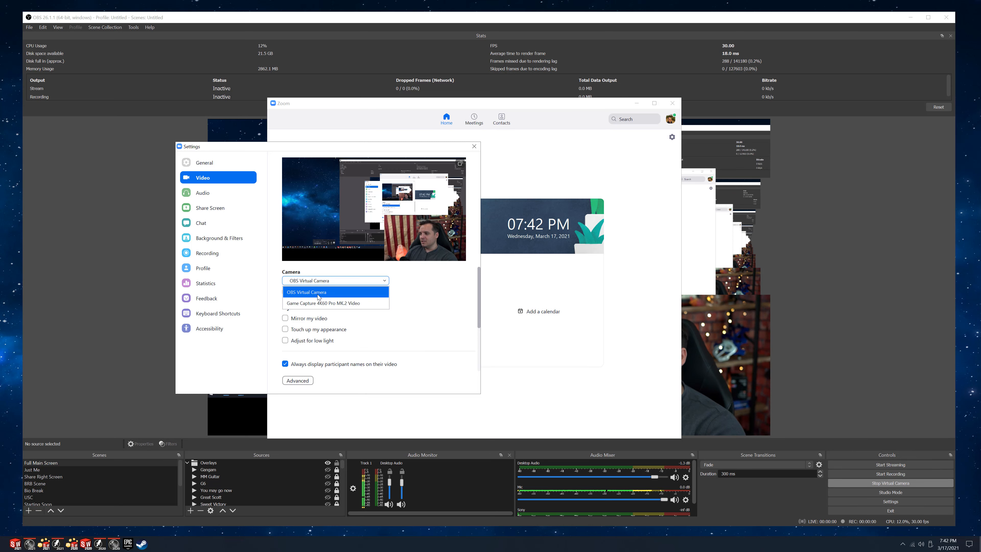
{"action": "left_click", "coordinate": [474, 146]}
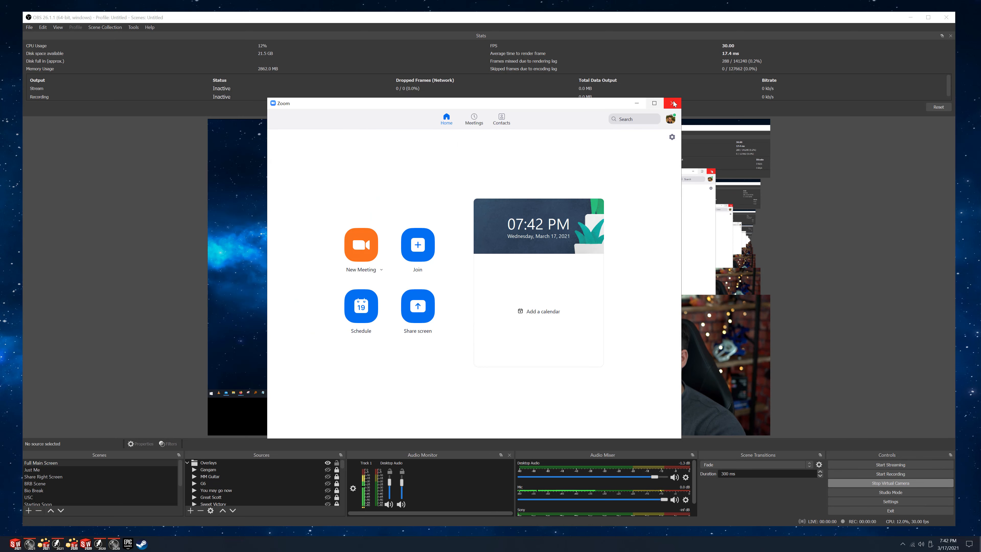
{"action": "left_click", "coordinate": [671, 103]}
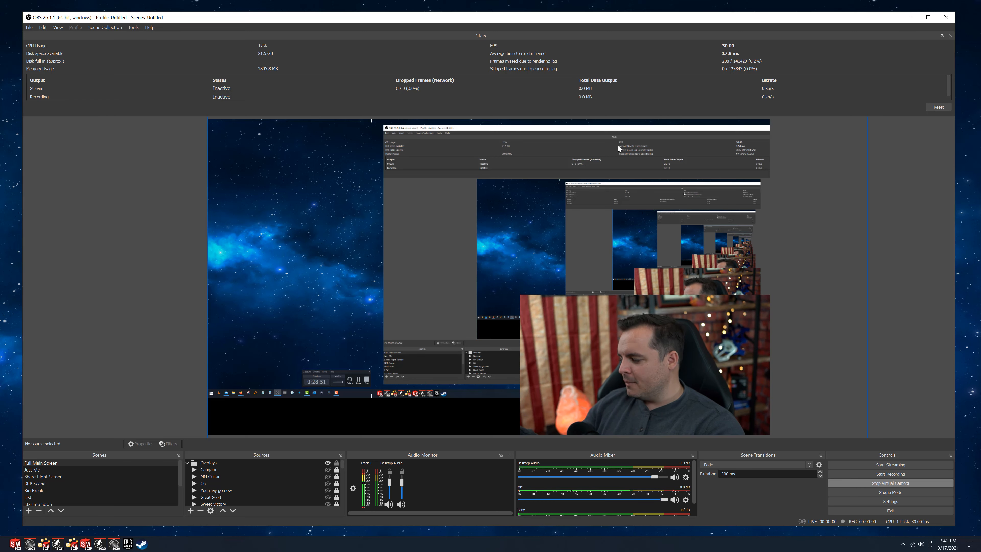
Show the Share Right Screen scene, return to Just Me and cancel launching a second OBS instance.
{"action": "key", "text": "F3"}
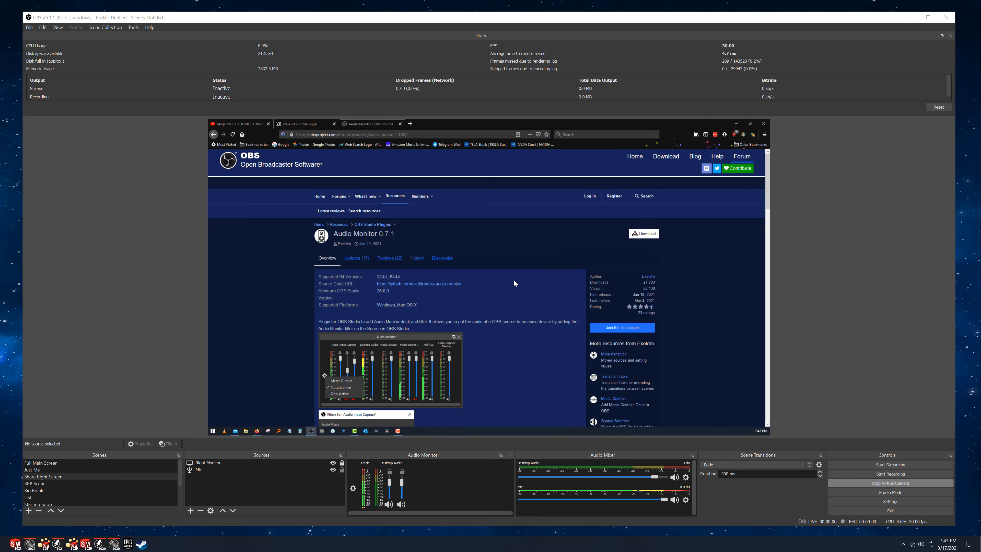
{"action": "left_click", "coordinate": [46, 467]}
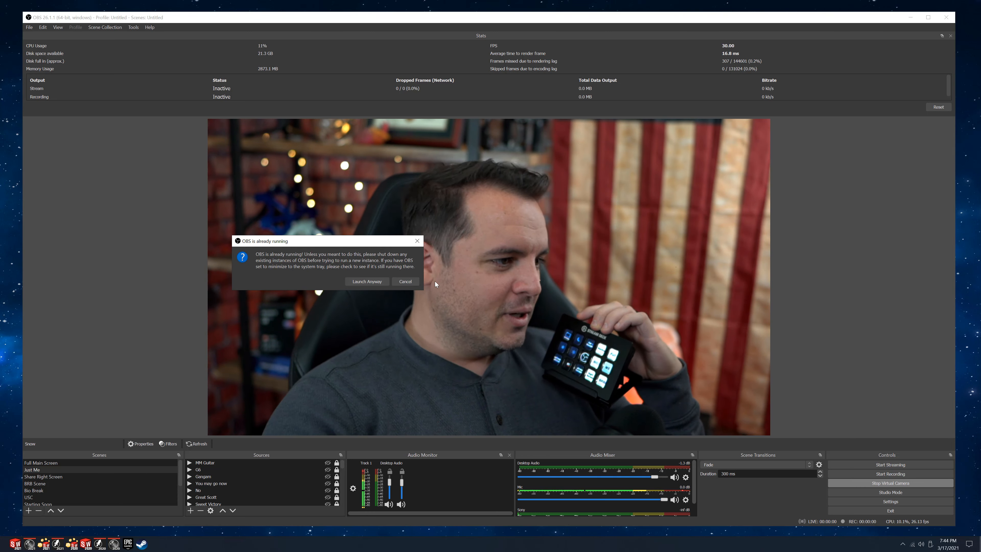
{"action": "left_click", "coordinate": [414, 281]}
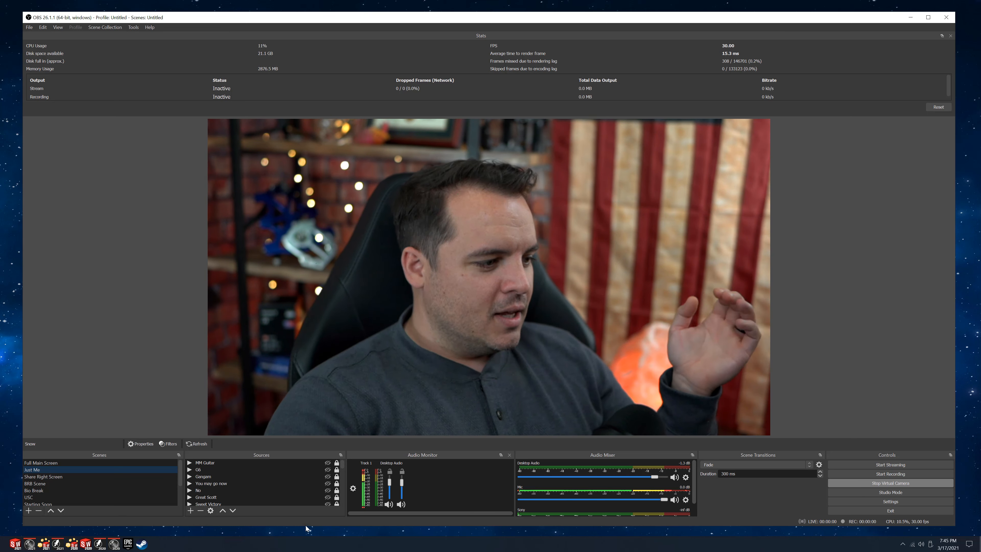
Show and hide the MM Guitar source in the Just Me scene and browse the remaining overlay sources.
{"action": "left_click", "coordinate": [328, 463]}
{"action": "left_click", "coordinate": [328, 463]}
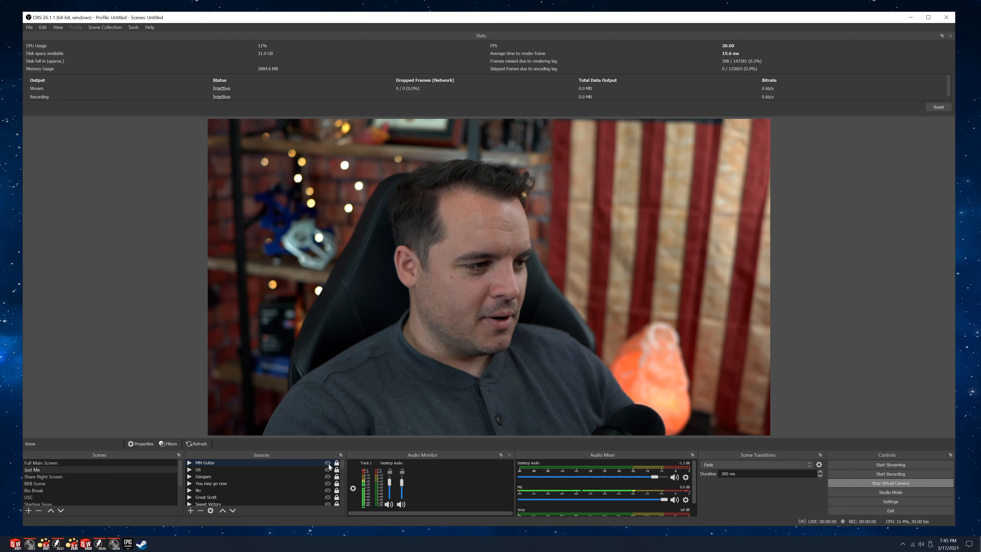
{"action": "scroll", "coordinate": [328, 479], "scroll_direction": "up", "scroll_amount": 2}
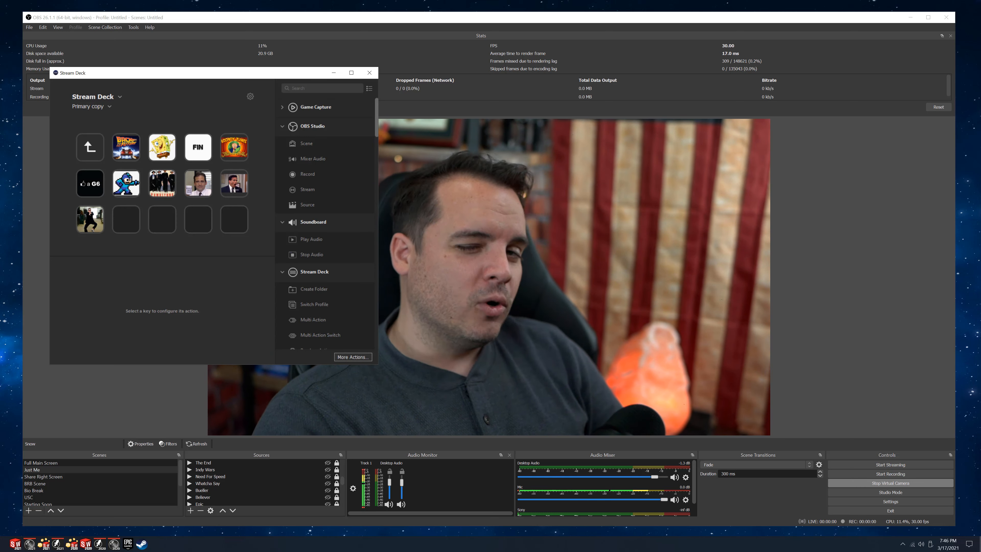
Move the Stream Deck window over the OBS preview and go back through its overlay folders to the main page.
{"action": "left_click_drag", "start_coordinate": [230, 73], "coordinate": [609, 109]}
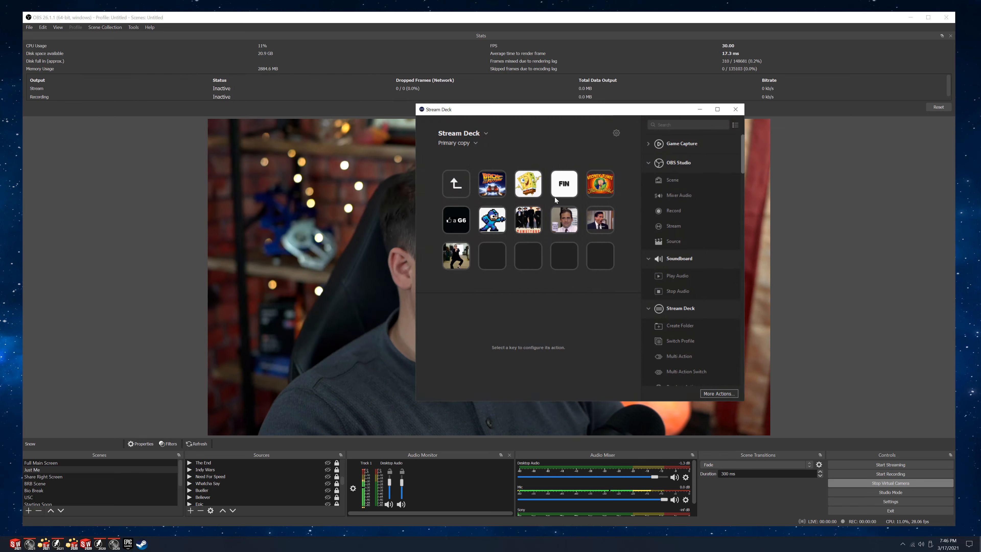
{"action": "left_click", "coordinate": [474, 183]}
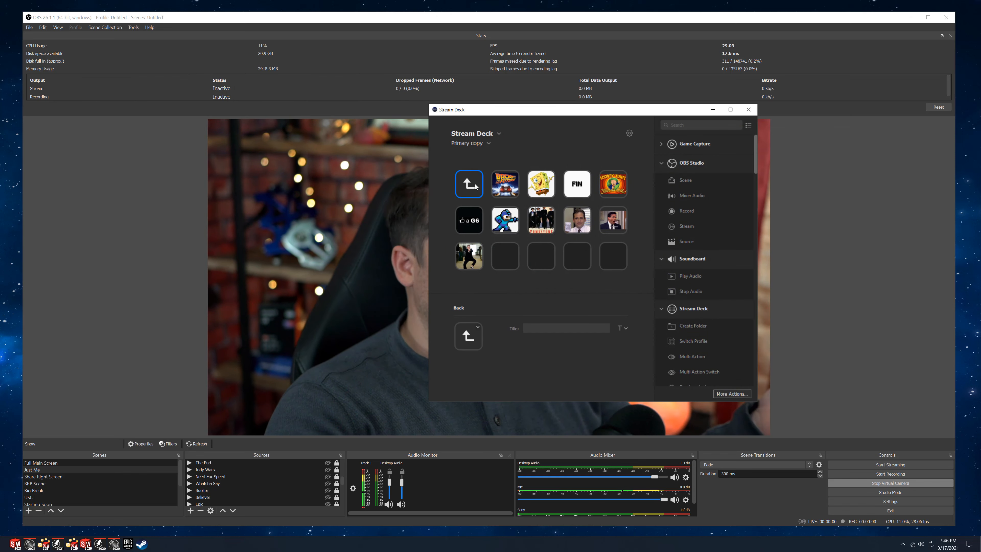
{"action": "double_click", "coordinate": [474, 183]}
{"action": "left_click", "coordinate": [474, 187]}
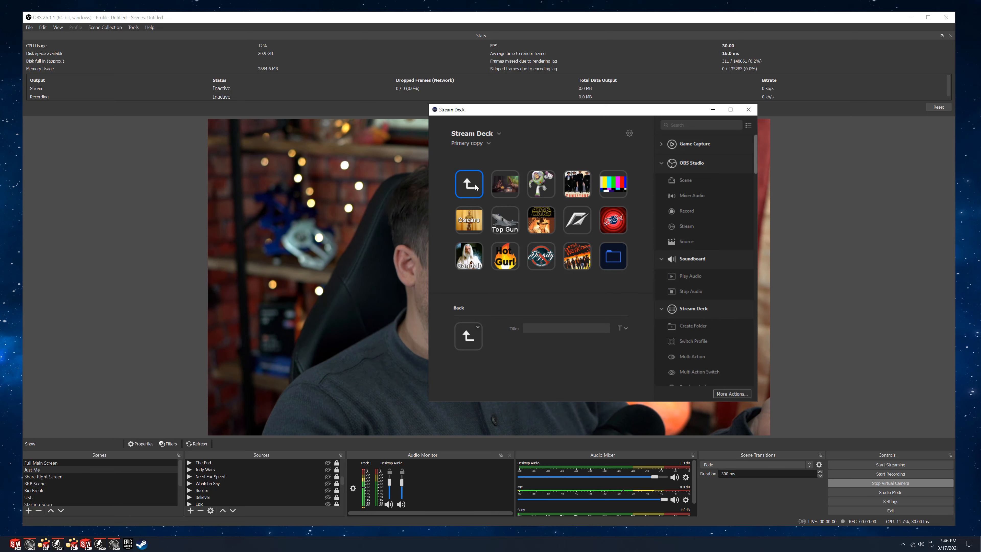
{"action": "double_click", "coordinate": [476, 187]}
{"action": "left_click", "coordinate": [476, 187]}
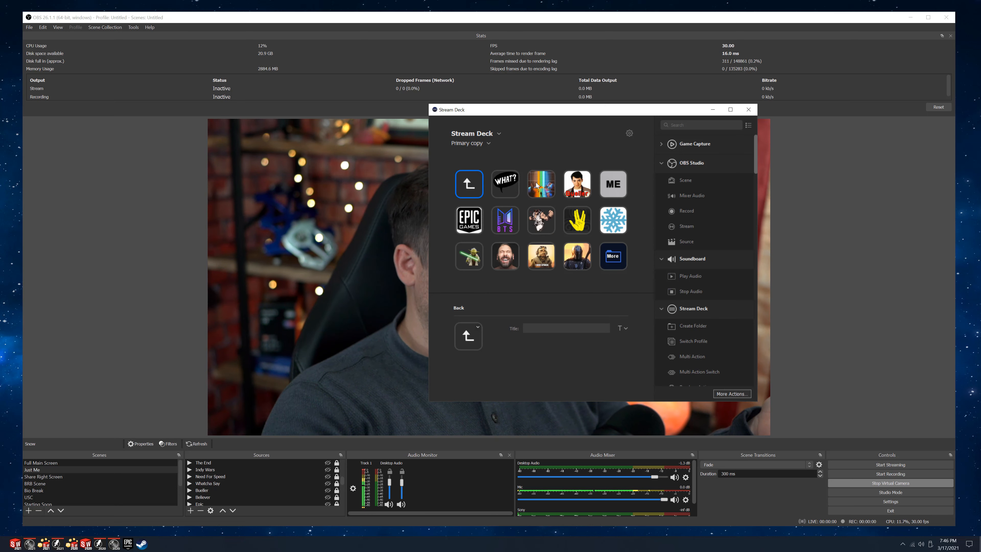
{"action": "double_click", "coordinate": [469, 187]}
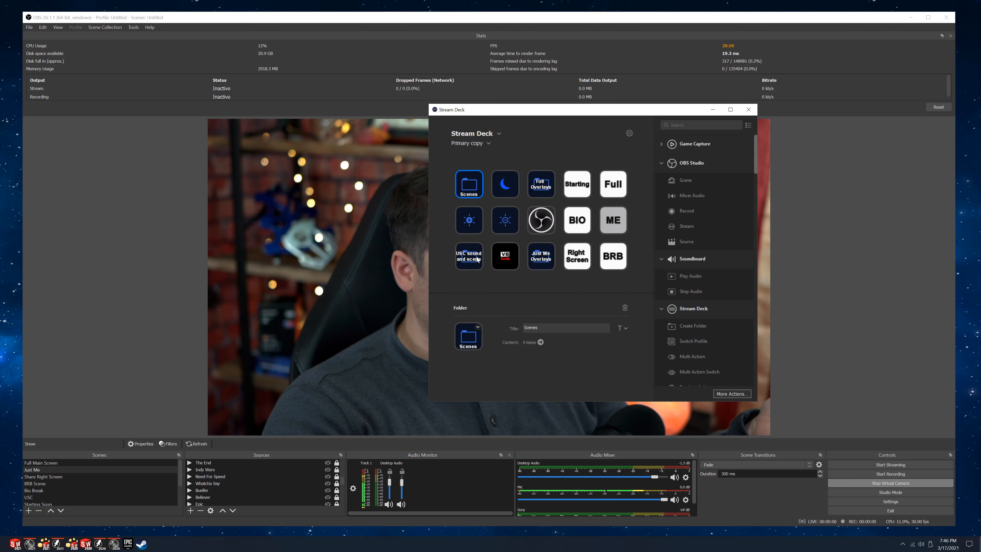
Open Stream Deck's Scenes folder, view the controls inside its Zoom folder and return to Scenes.
{"action": "double_click", "coordinate": [466, 186]}
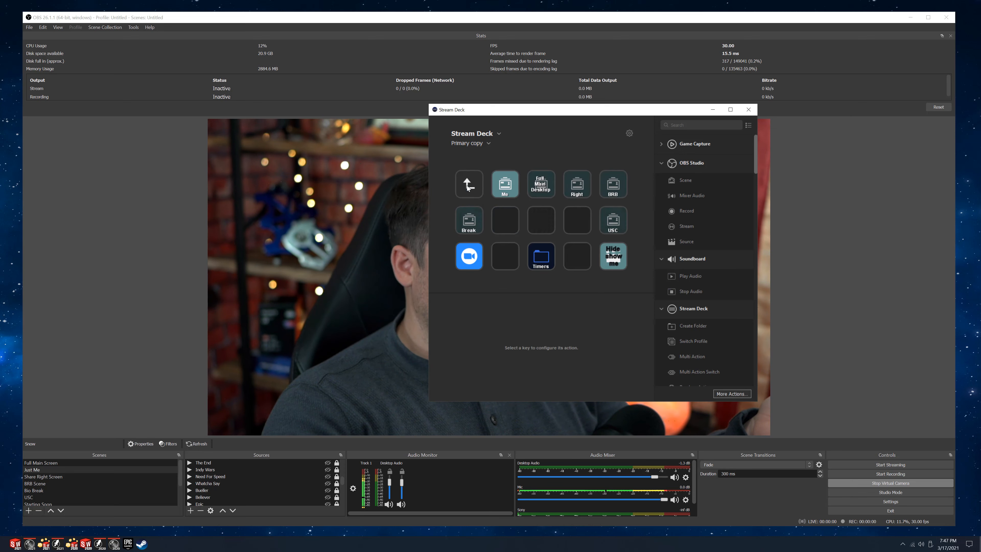
{"action": "left_click", "coordinate": [477, 253]}
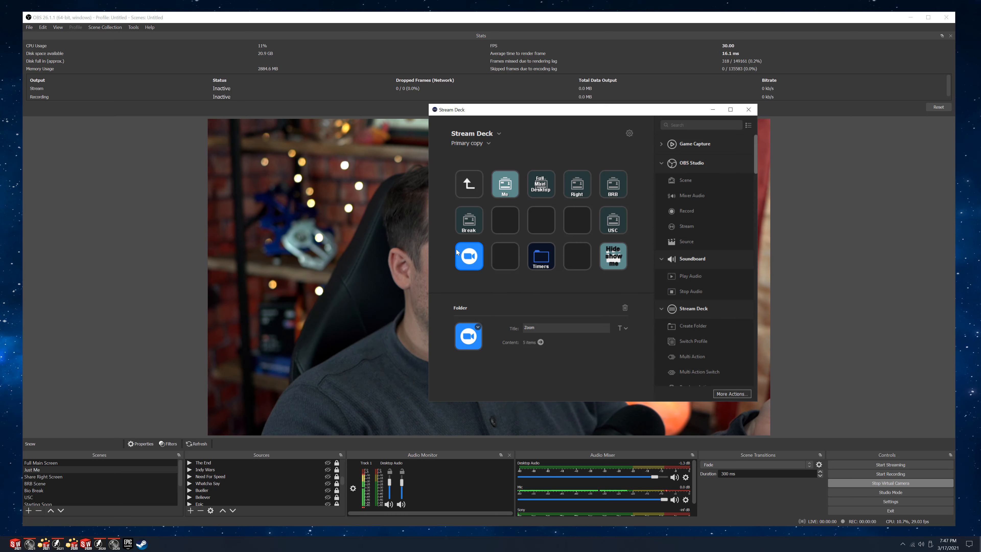
{"action": "double_click", "coordinate": [469, 256]}
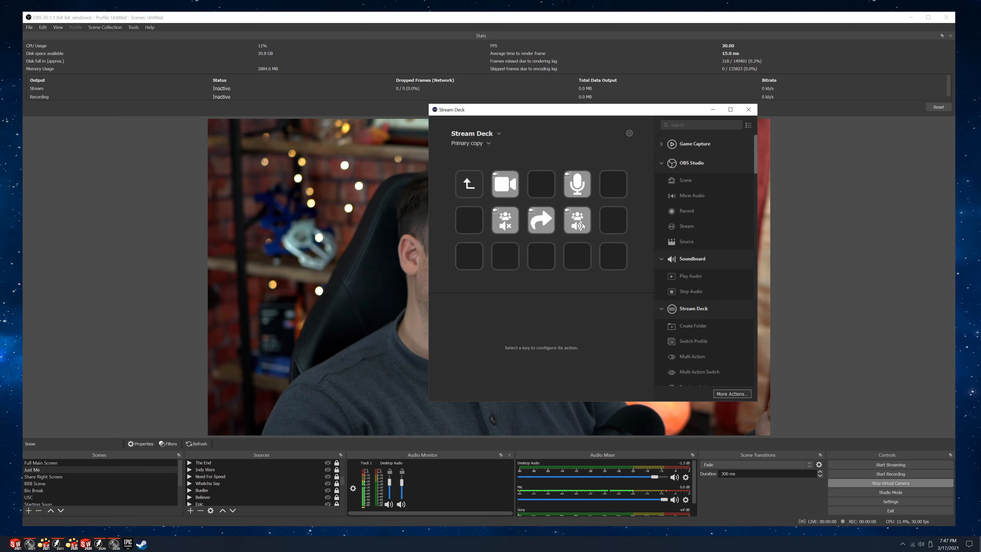
{"action": "left_click", "coordinate": [470, 189]}
{"action": "double_click", "coordinate": [469, 187]}
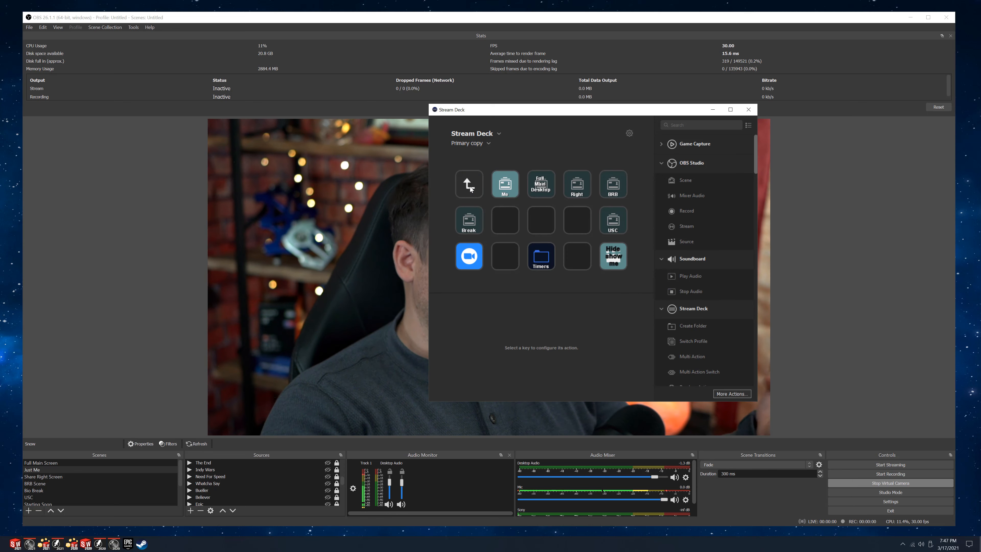
View the timer keys in Stream Deck's Timers folder, return to the Scenes folder and close Stream Deck.
{"action": "left_click", "coordinate": [543, 264]}
{"action": "double_click", "coordinate": [544, 259]}
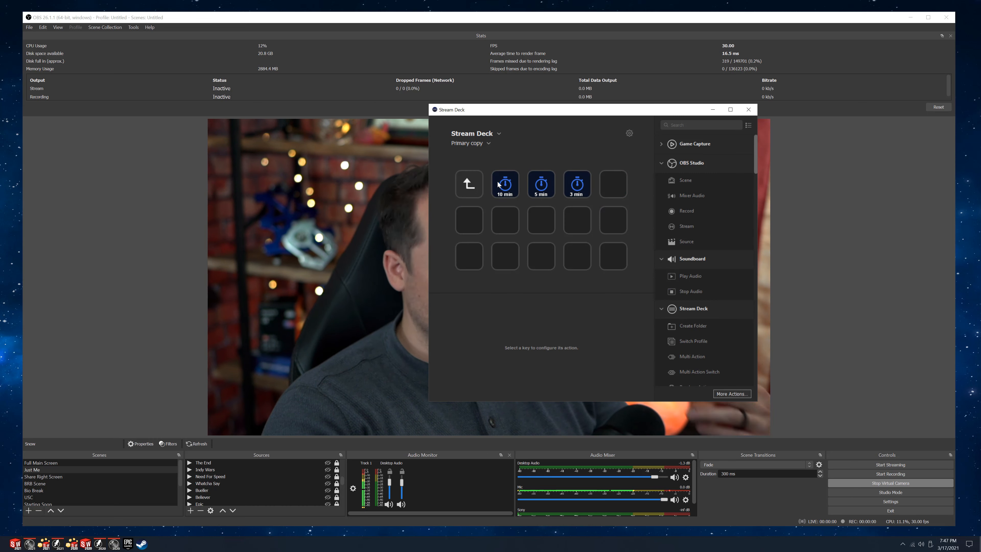
{"action": "left_click", "coordinate": [474, 180]}
{"action": "double_click", "coordinate": [474, 182]}
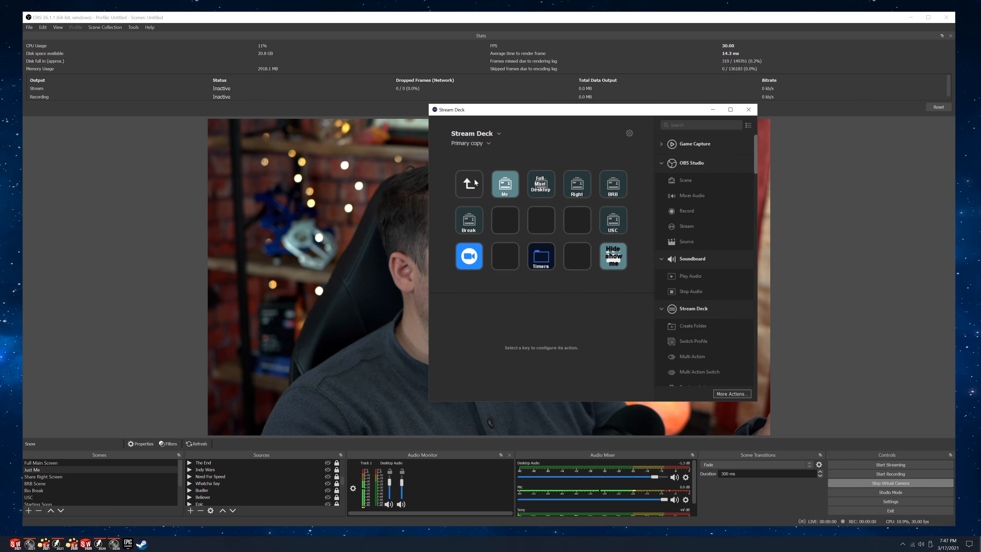
{"action": "left_click", "coordinate": [475, 182]}
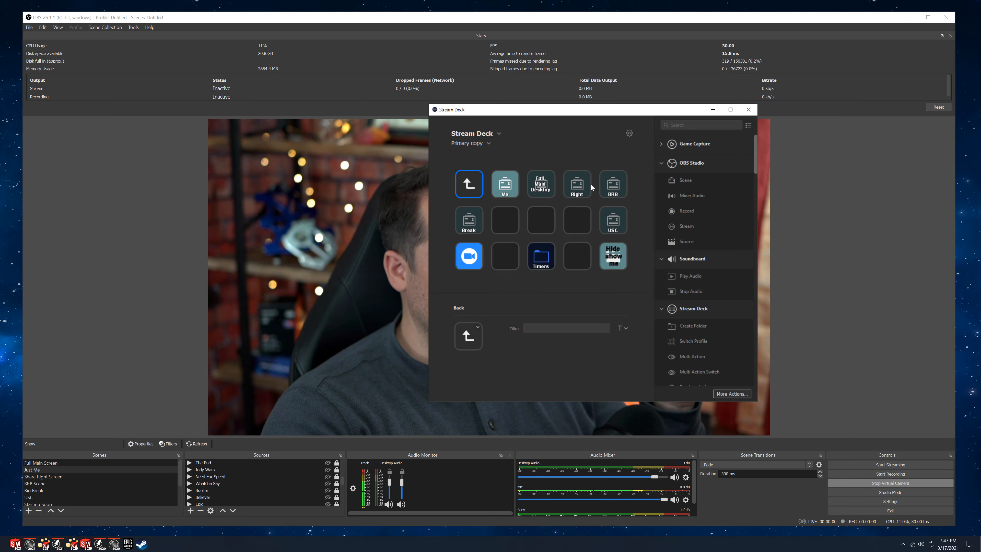
{"action": "left_click", "coordinate": [747, 111]}
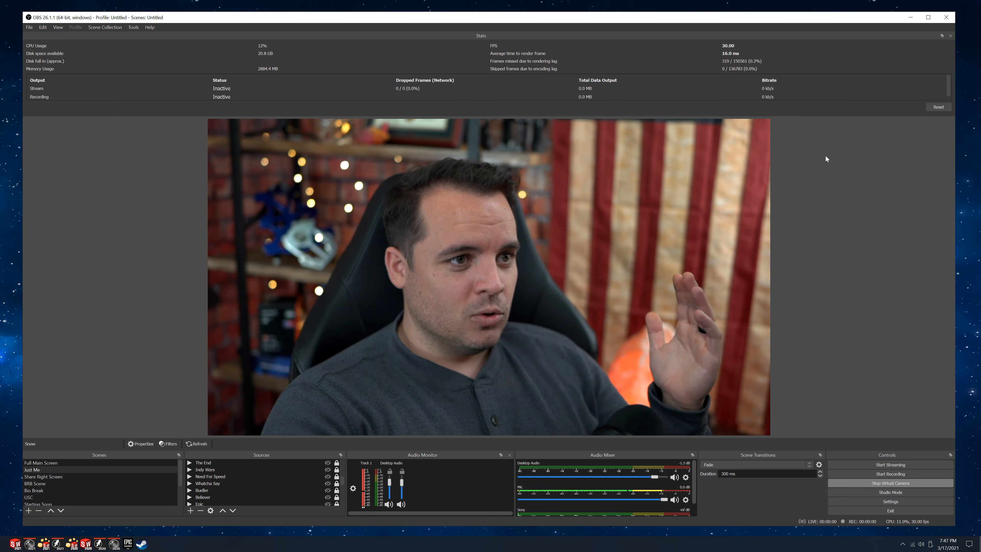